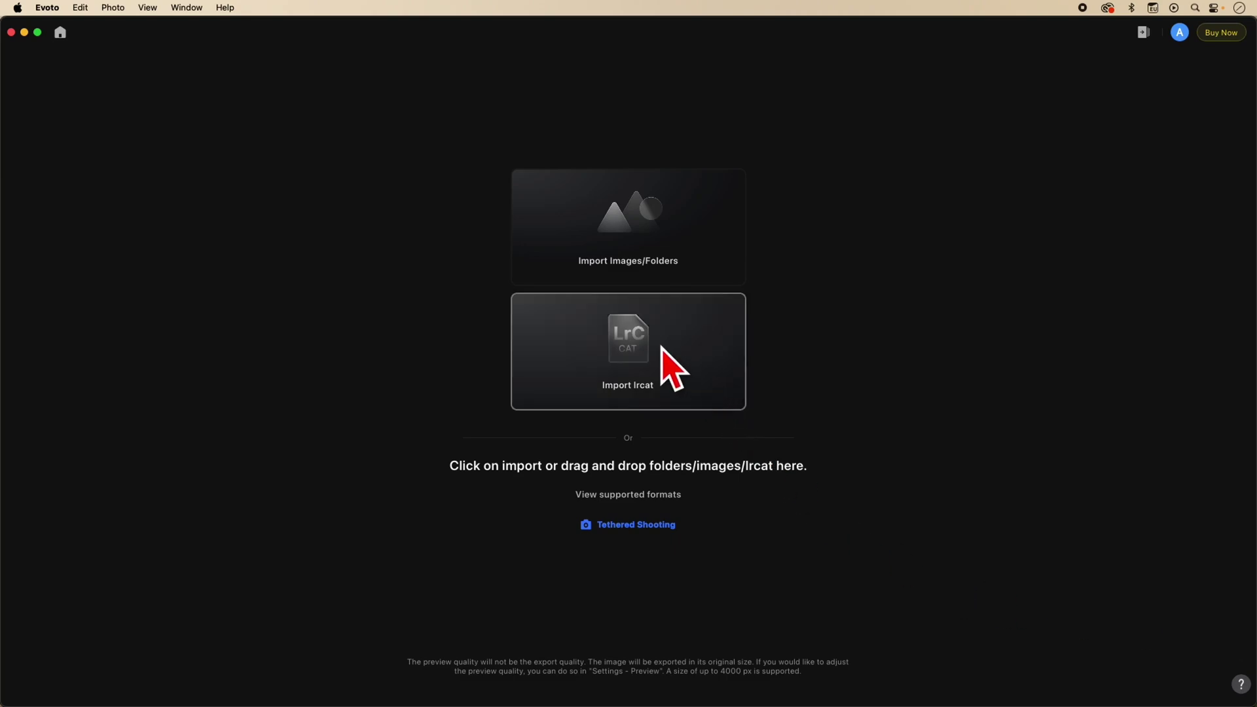
Try to import the Lightroom catalog Alanna new evlrc.lrcat
left_click(661, 350)
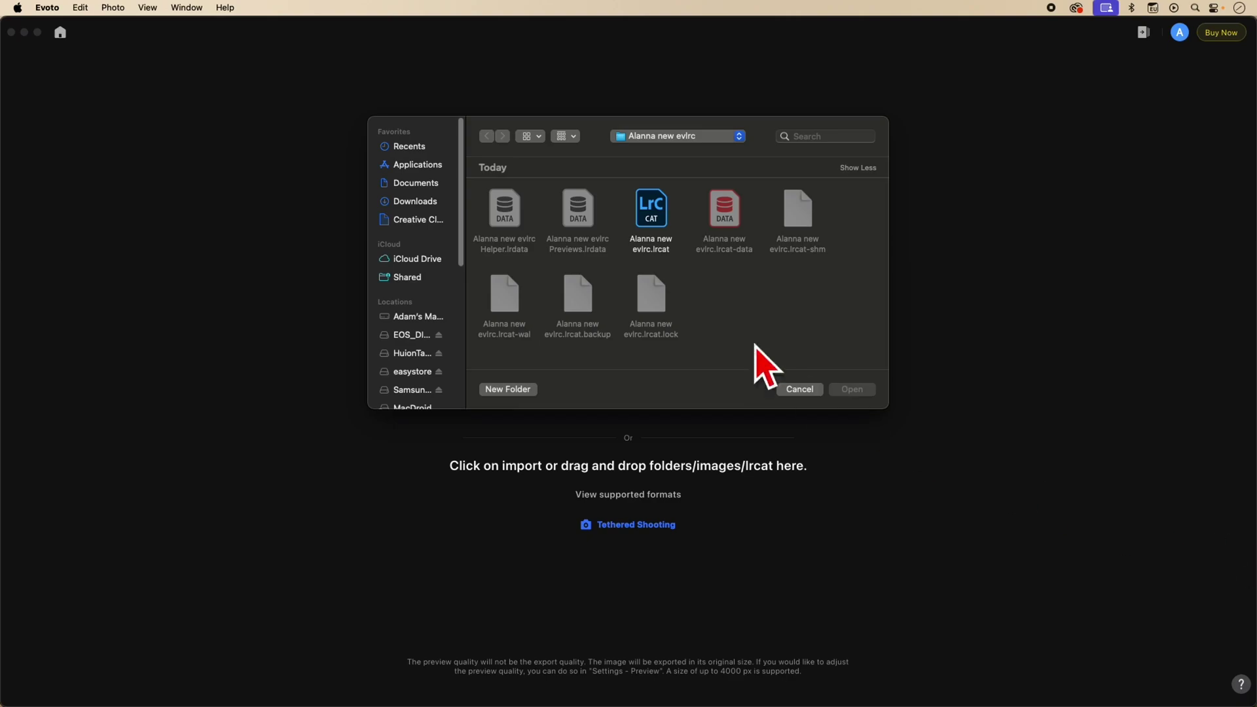
double_click(652, 208)
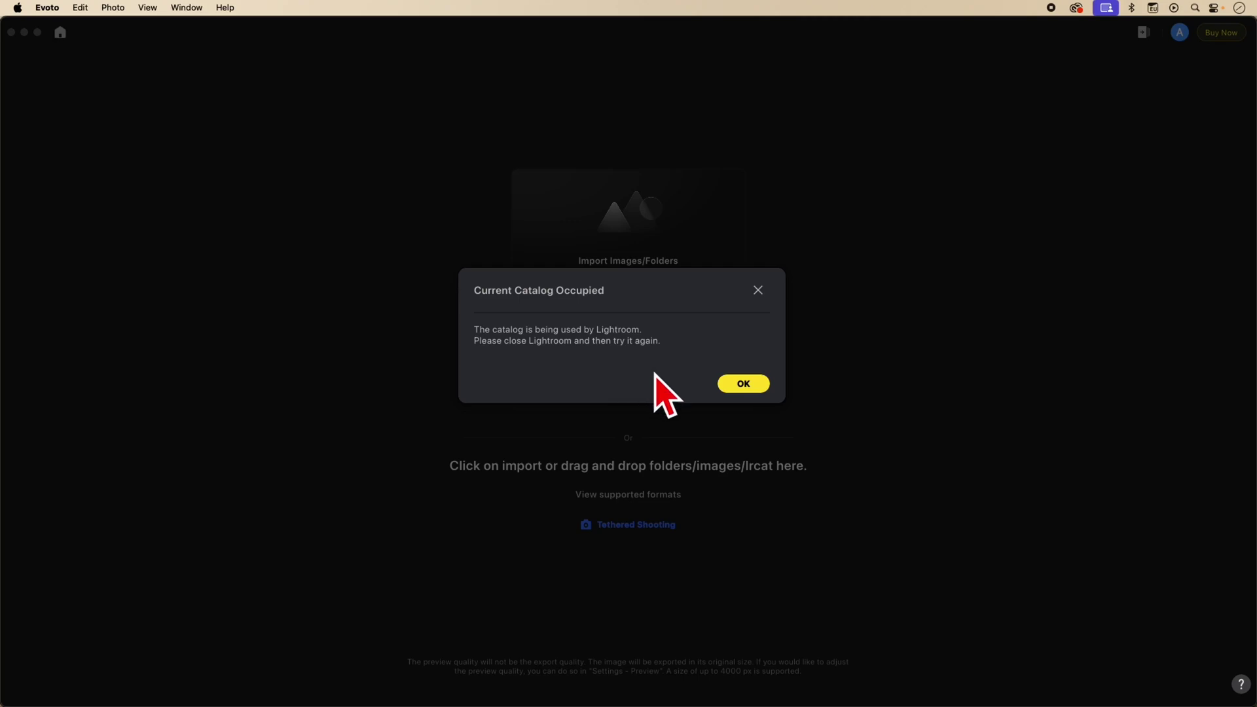
left_click(746, 385)
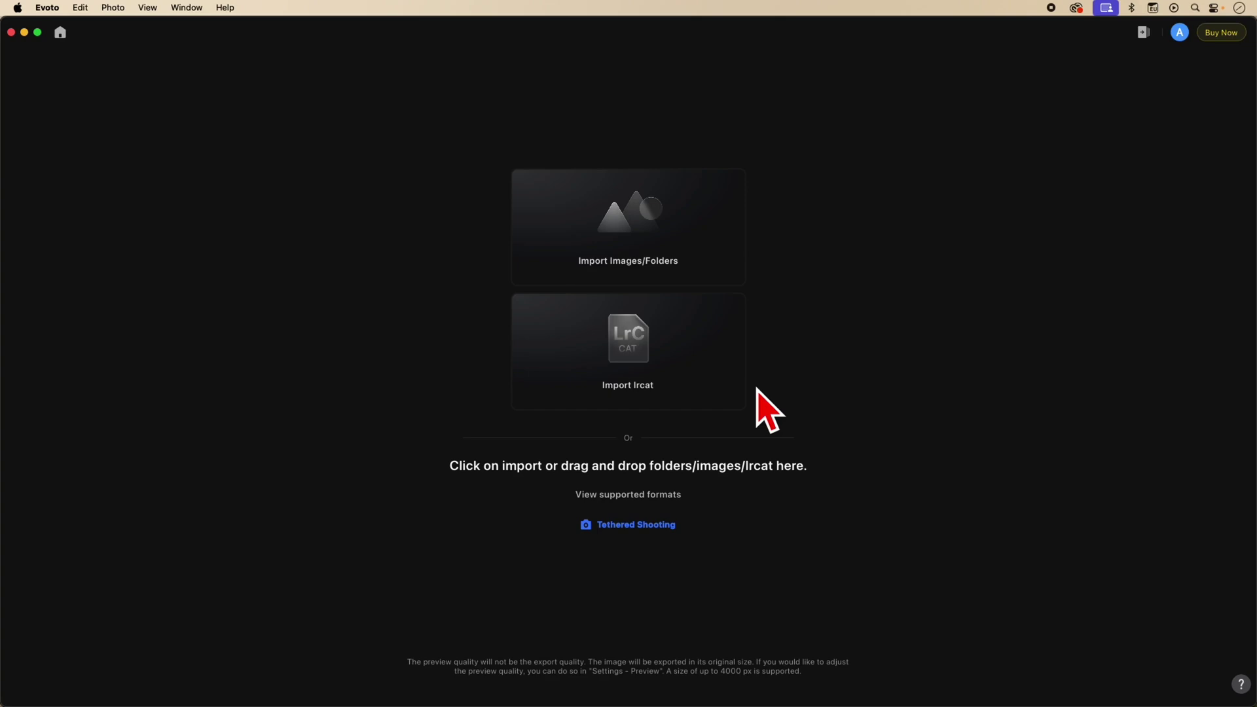
Switch to Lightroom Classic and view the edited portraits 1T3A8423.jpg and 1T3A8083.jpg in Develop
mouse_move(552, 684)
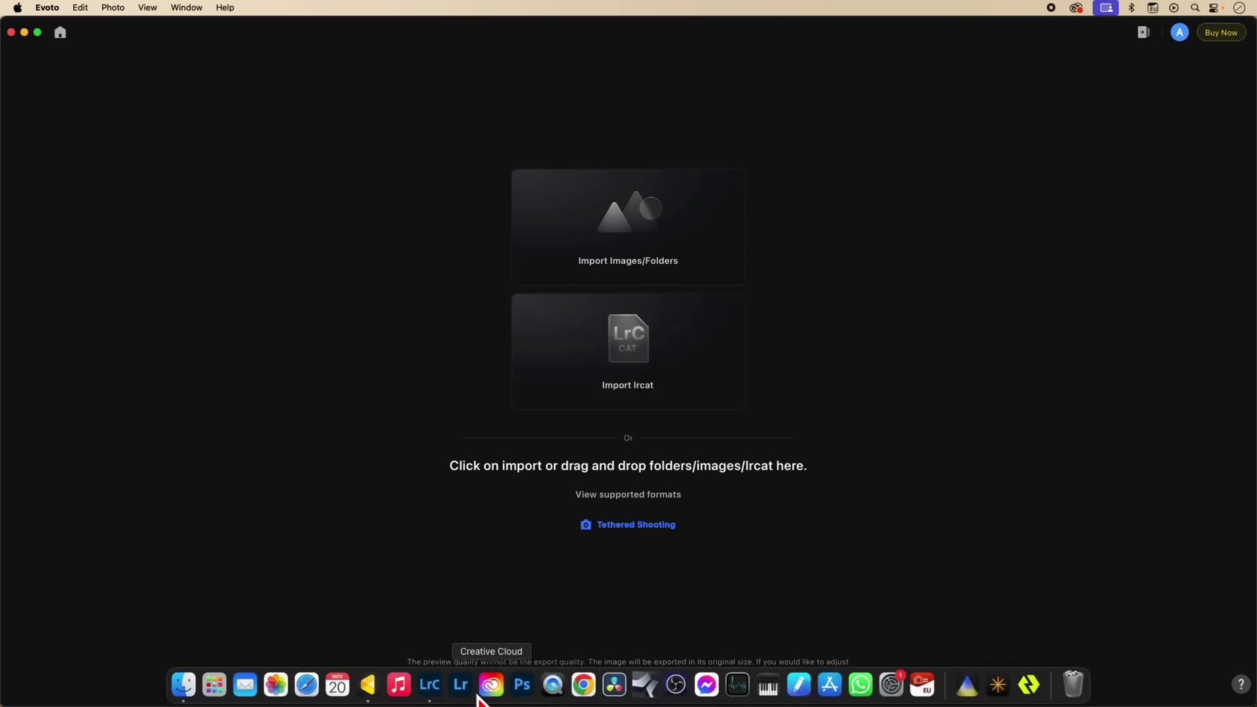
left_click(434, 689)
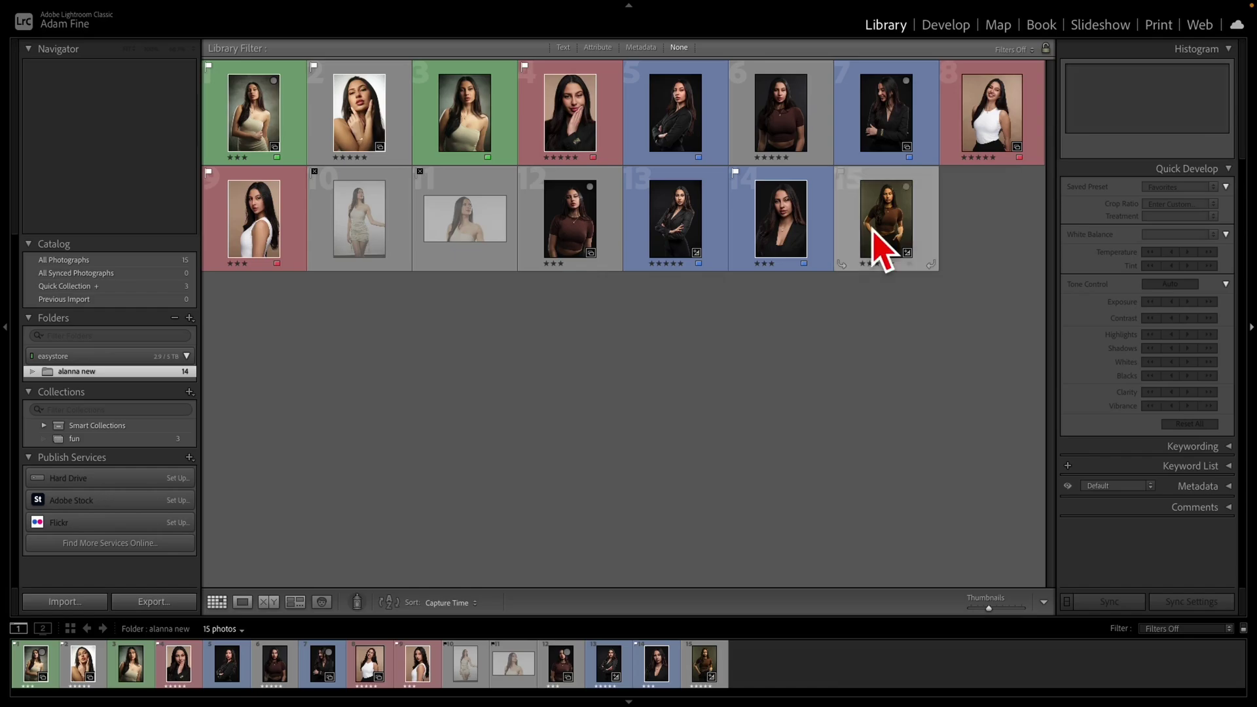
double_click(881, 248)
left_click(945, 26)
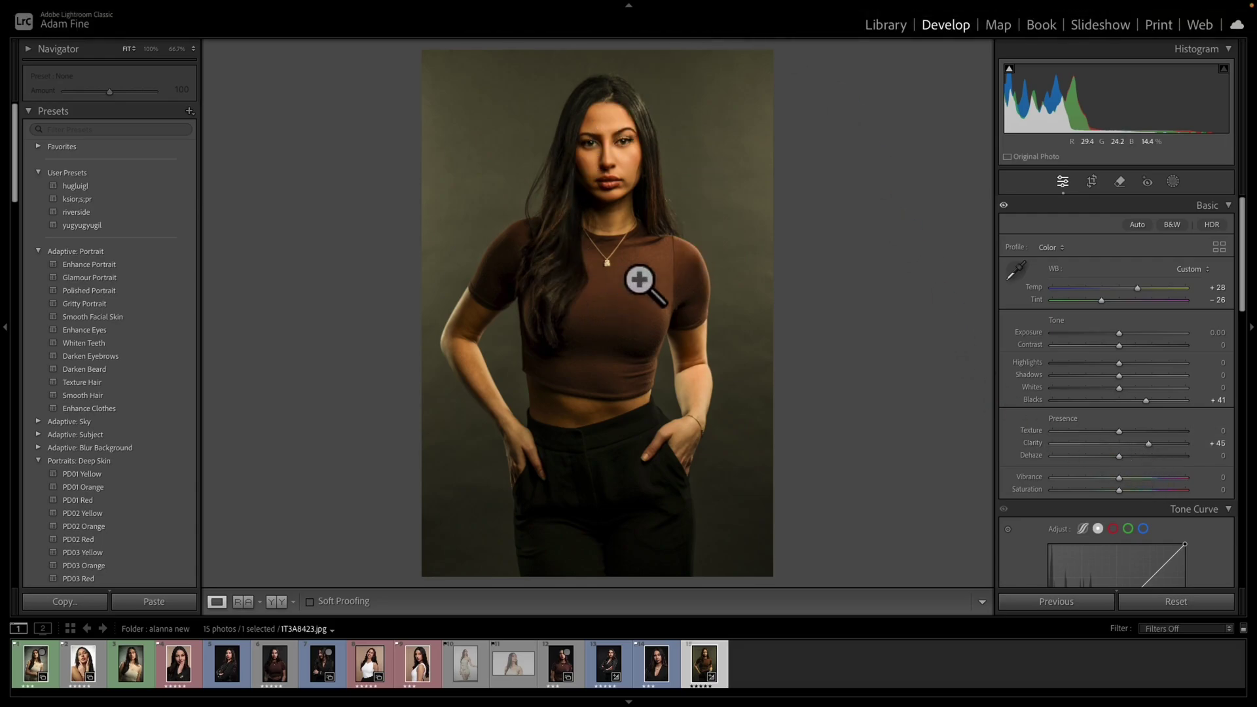
left_click(605, 660)
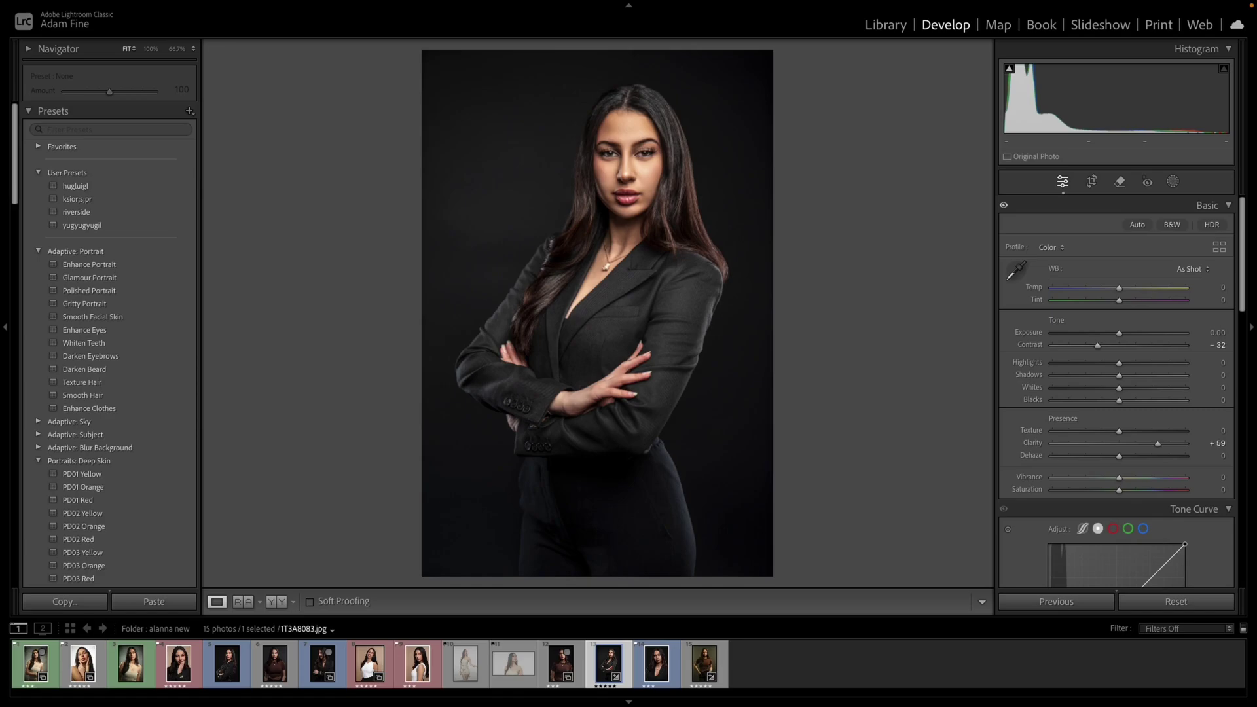
Examine the develop settings of 1T3A8083.jpg, from the Basic adjustments through Tone Curve to the Color Mixer's Point Color options
scroll(1086, 373, "down", 1)
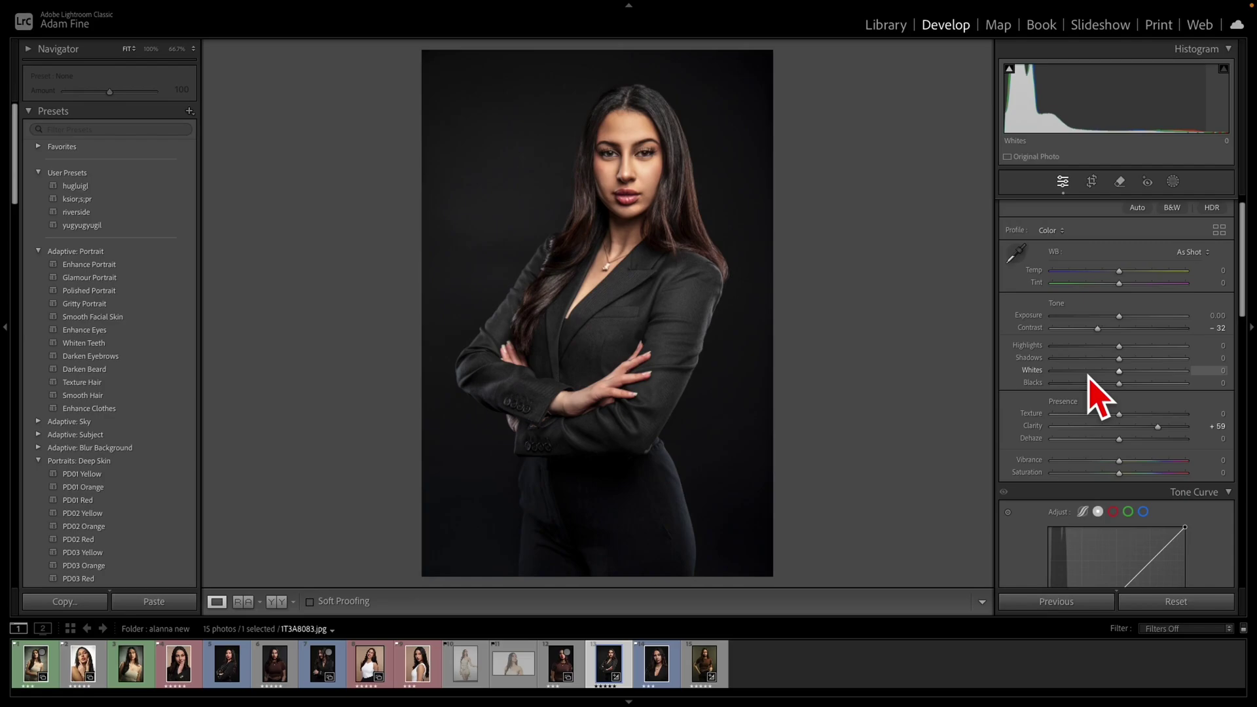
scroll(1088, 374, "down", 1)
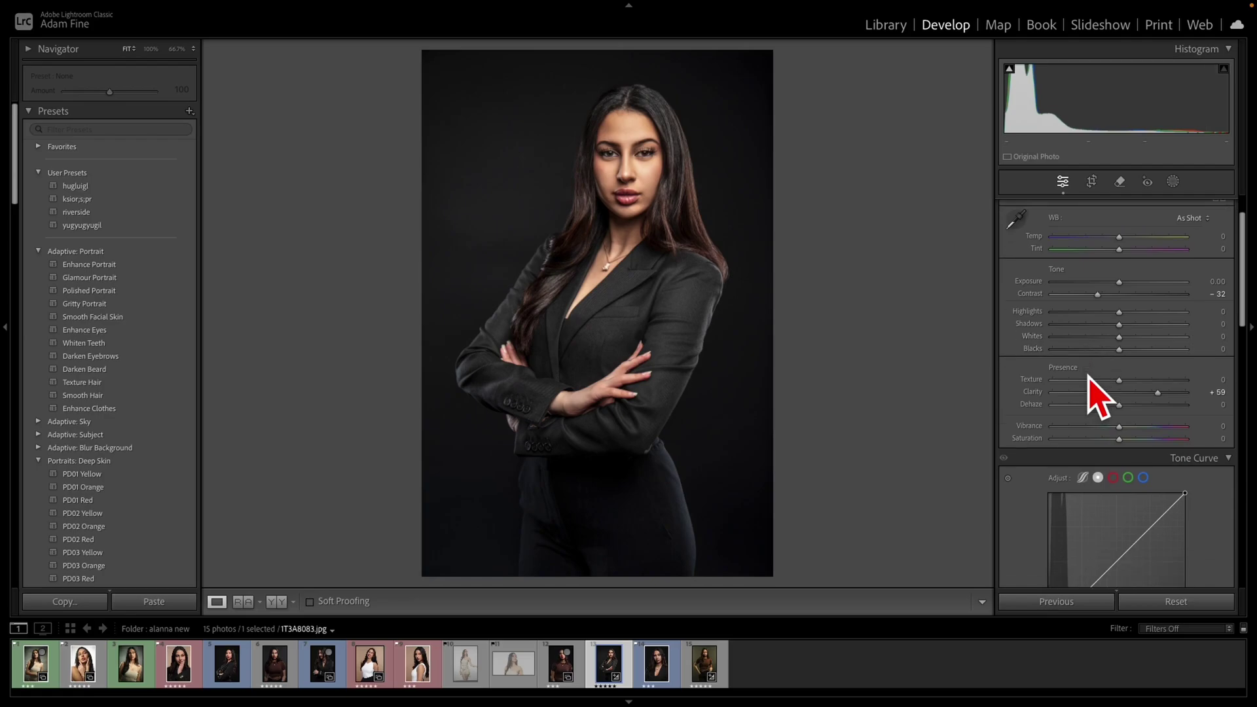
scroll(1079, 327, "down", 1)
scroll(1087, 341, "down", 5)
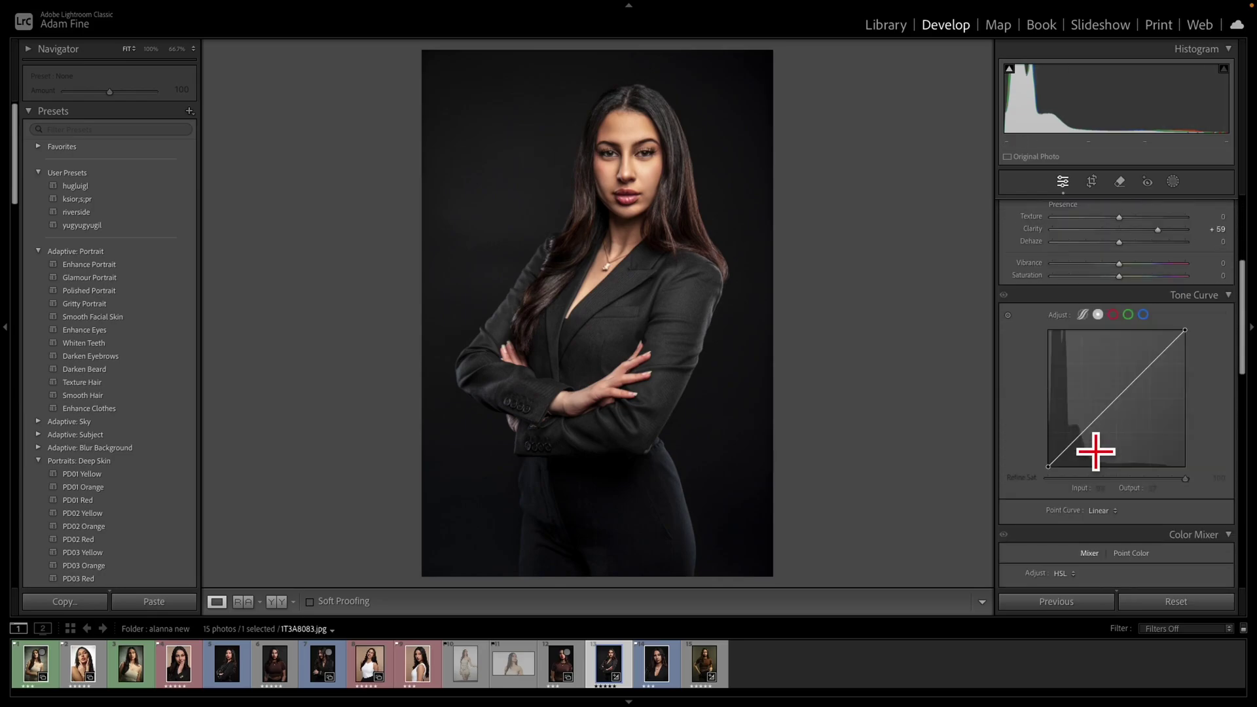
scroll(1192, 497, "down", 3)
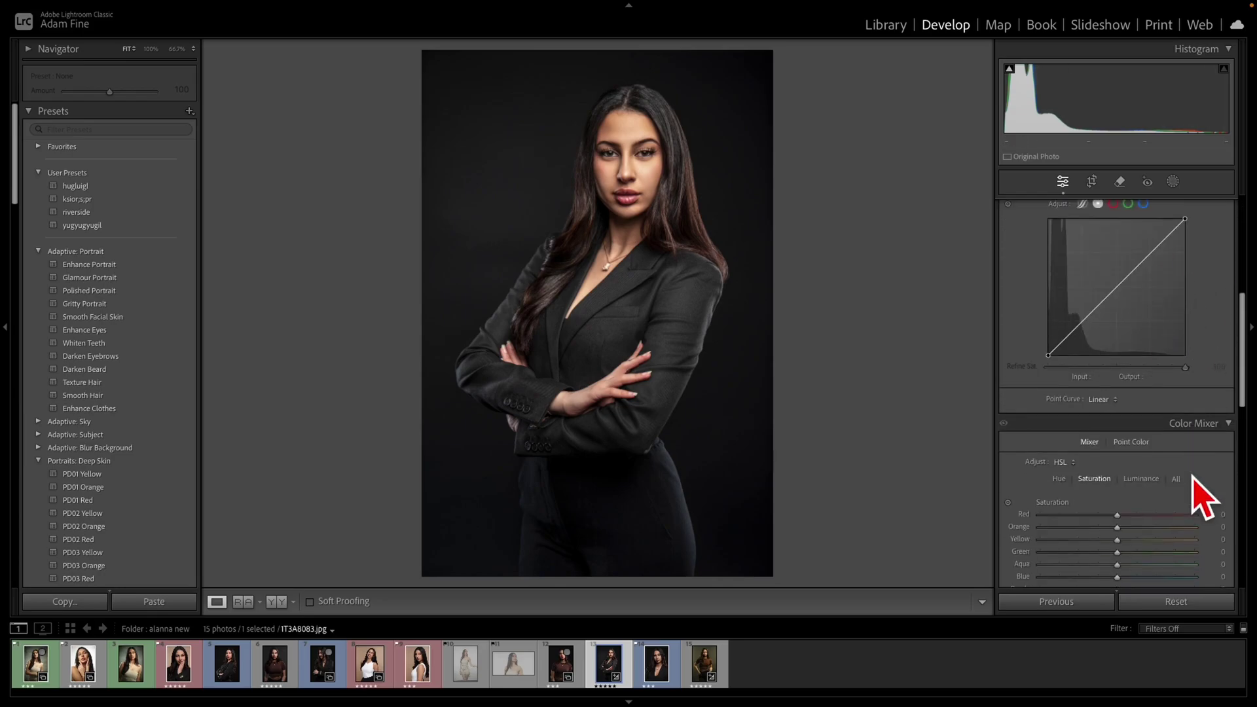
scroll(1156, 519, "down", 3)
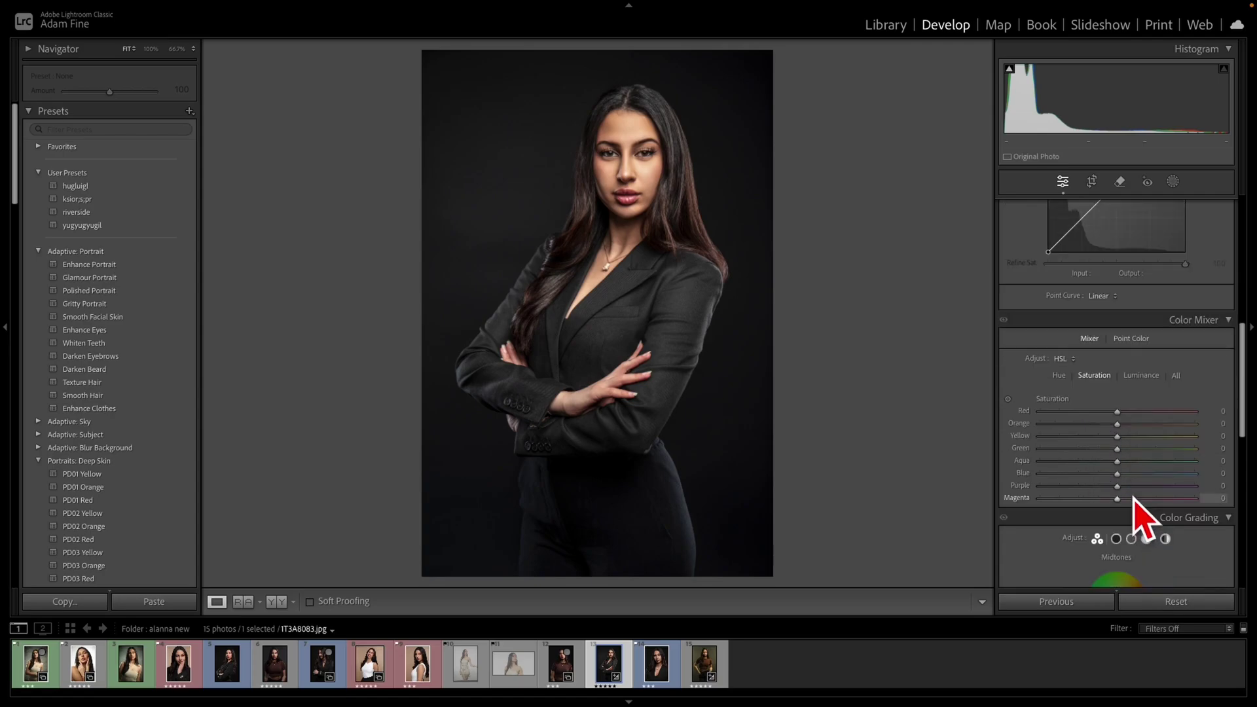
left_click(1131, 333)
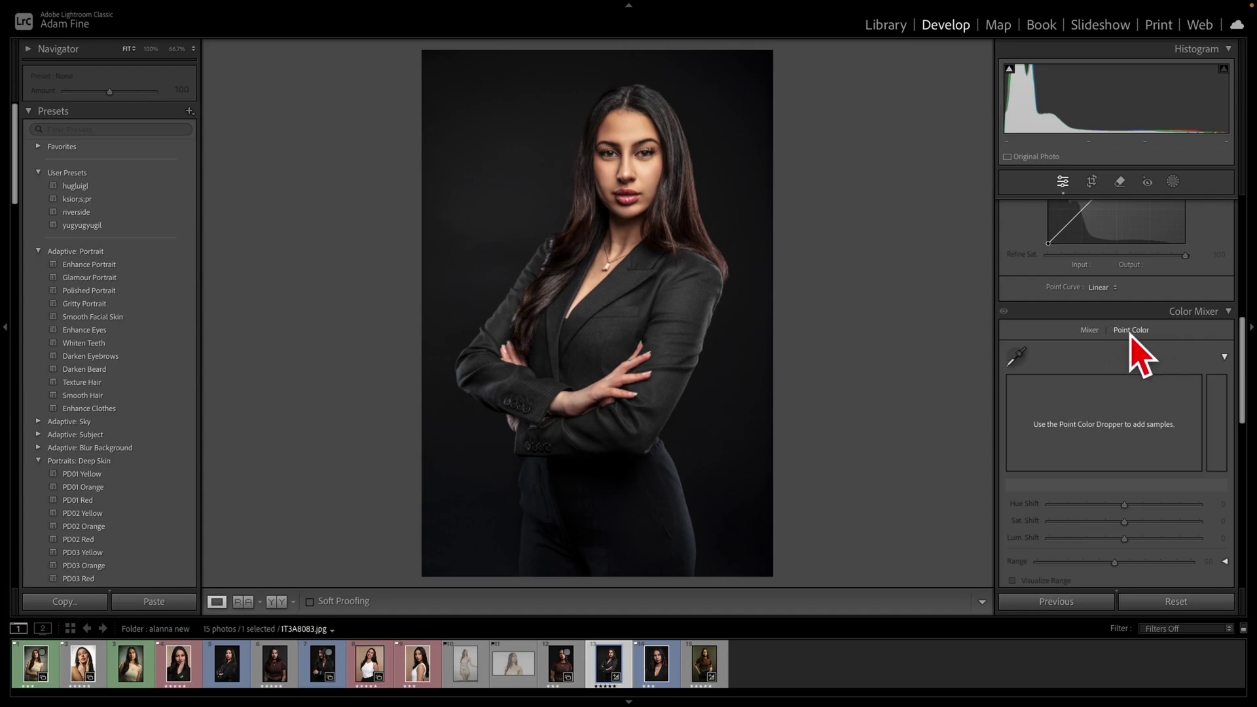
Return to the Library grid and close Lightroom Classic
key("g")
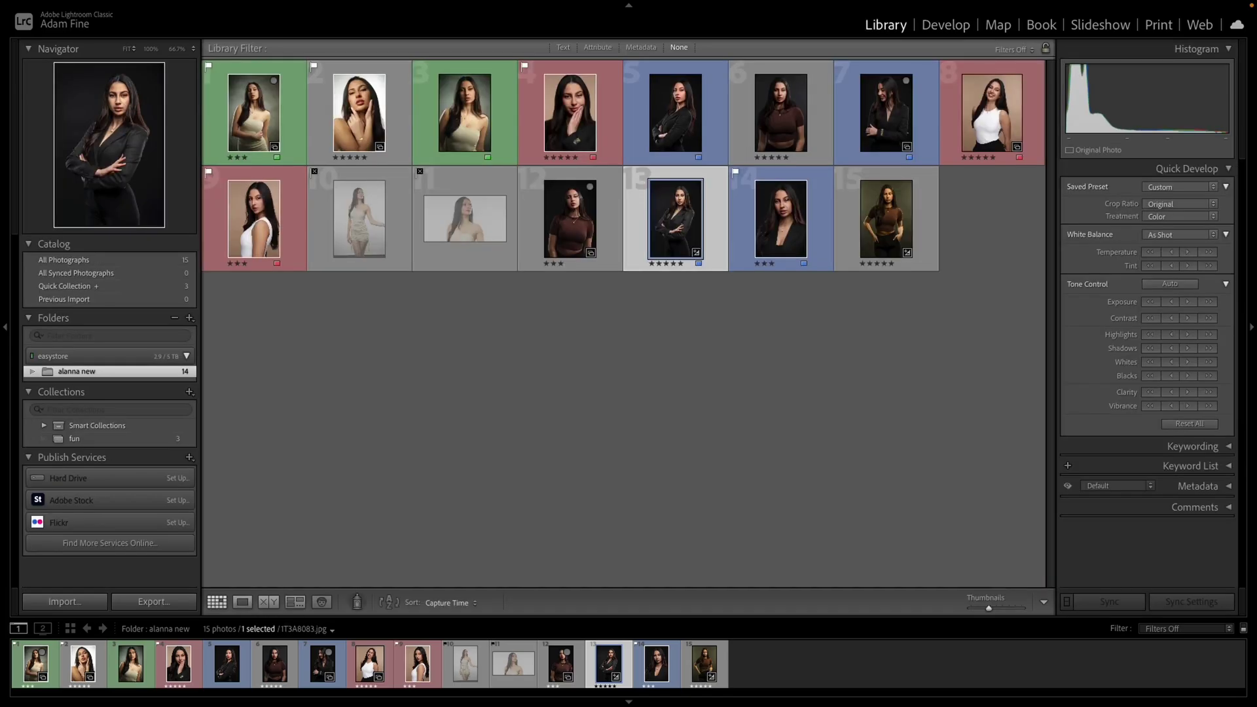
mouse_move(465, 3)
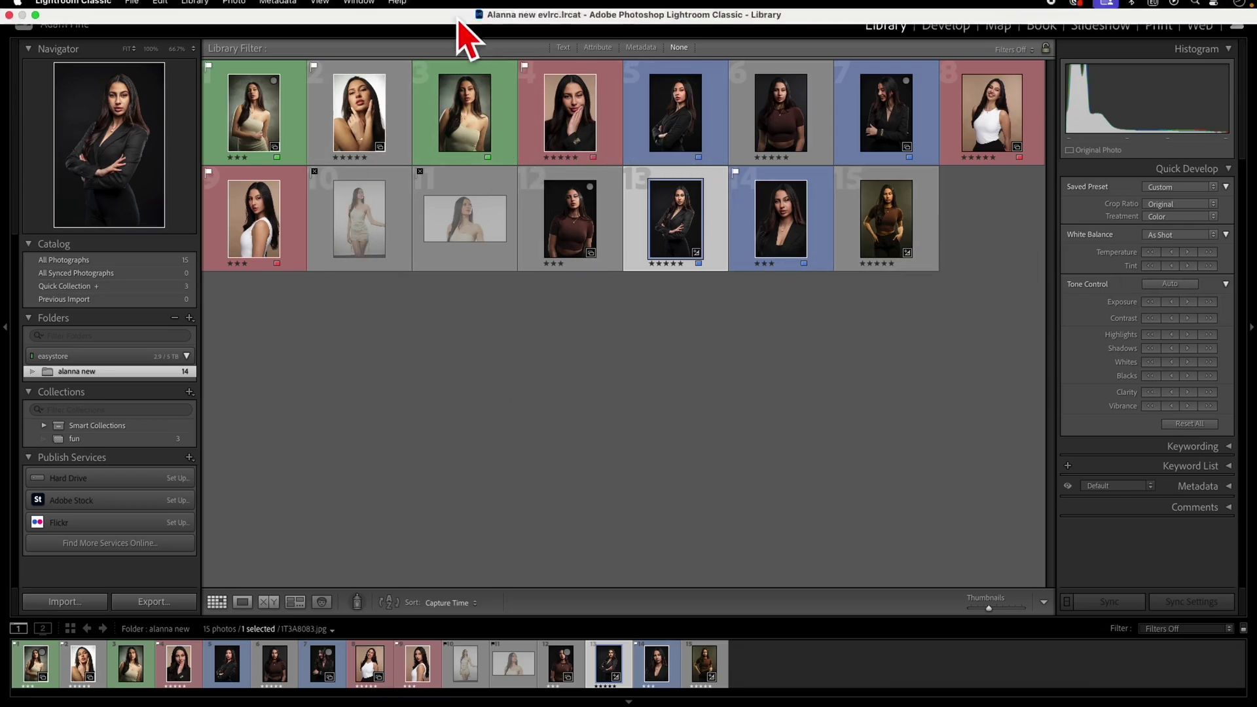
left_click(9, 24)
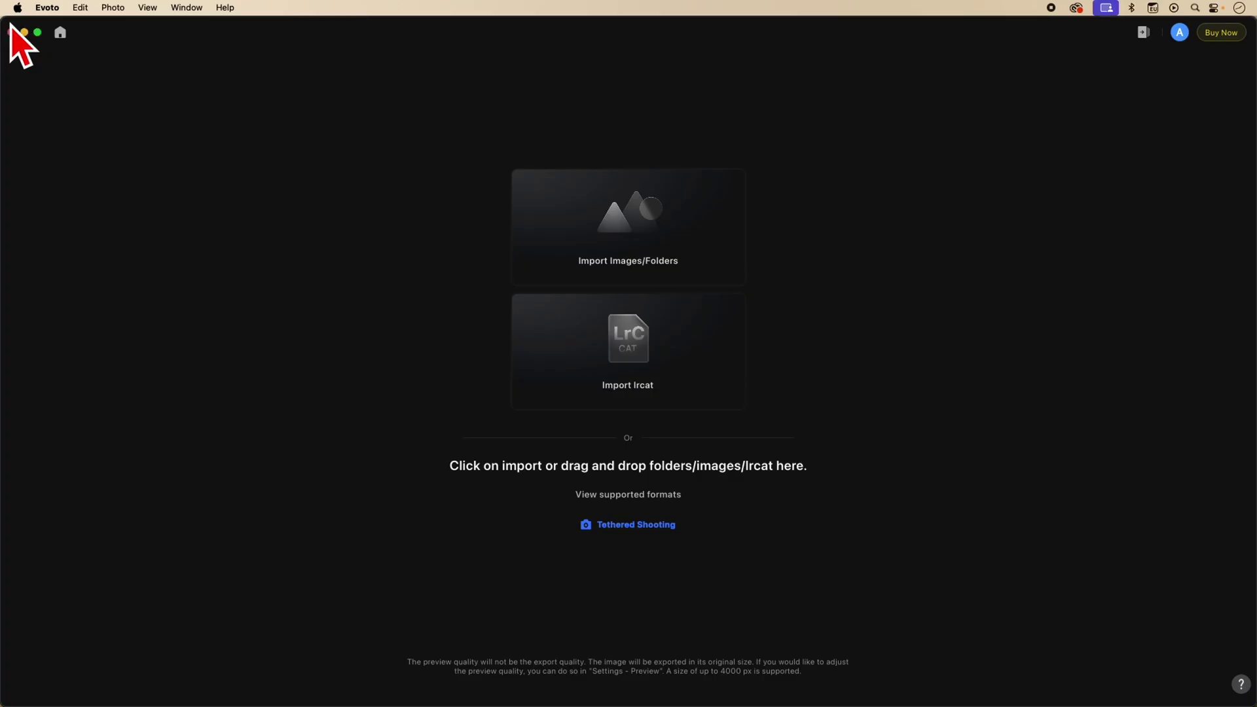
In Evoto, load the catalog Alanna new evlrc.lrcat for import with the project name Allana new
left_click(648, 378)
double_click(650, 208)
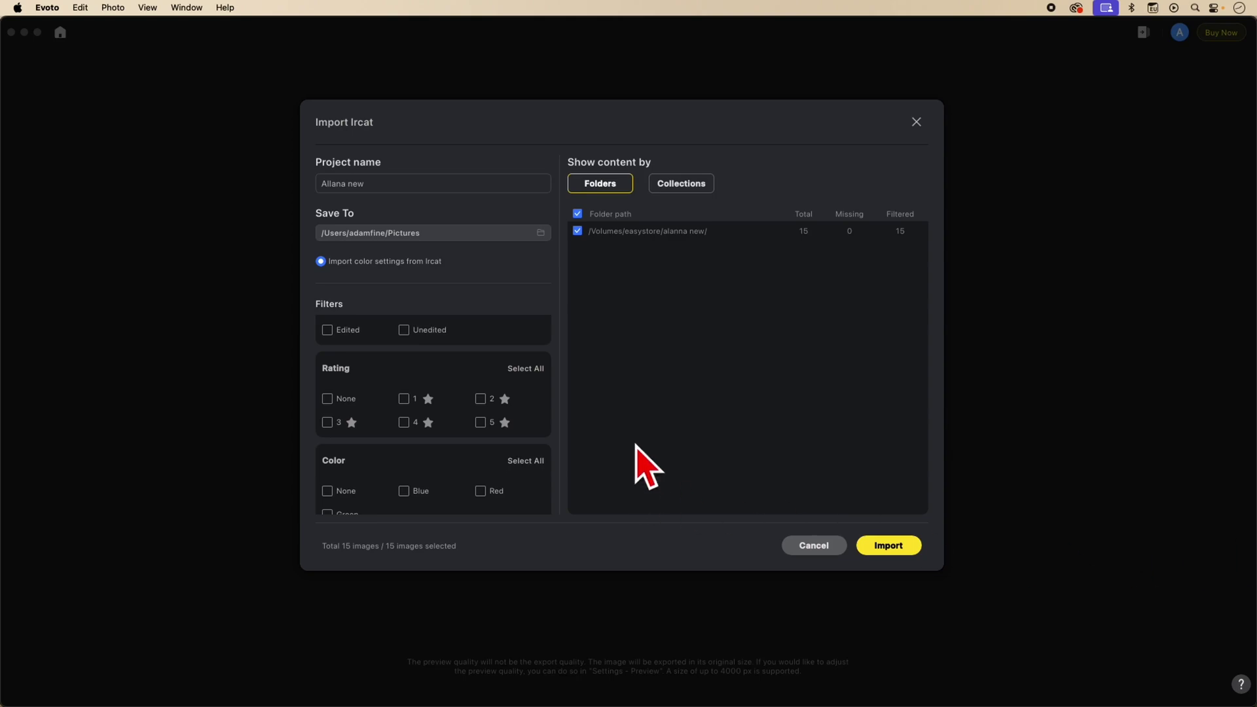
Try the Raw format filter in place of Non-Raw, and clear the format filters
scroll(482, 413, "up", 3)
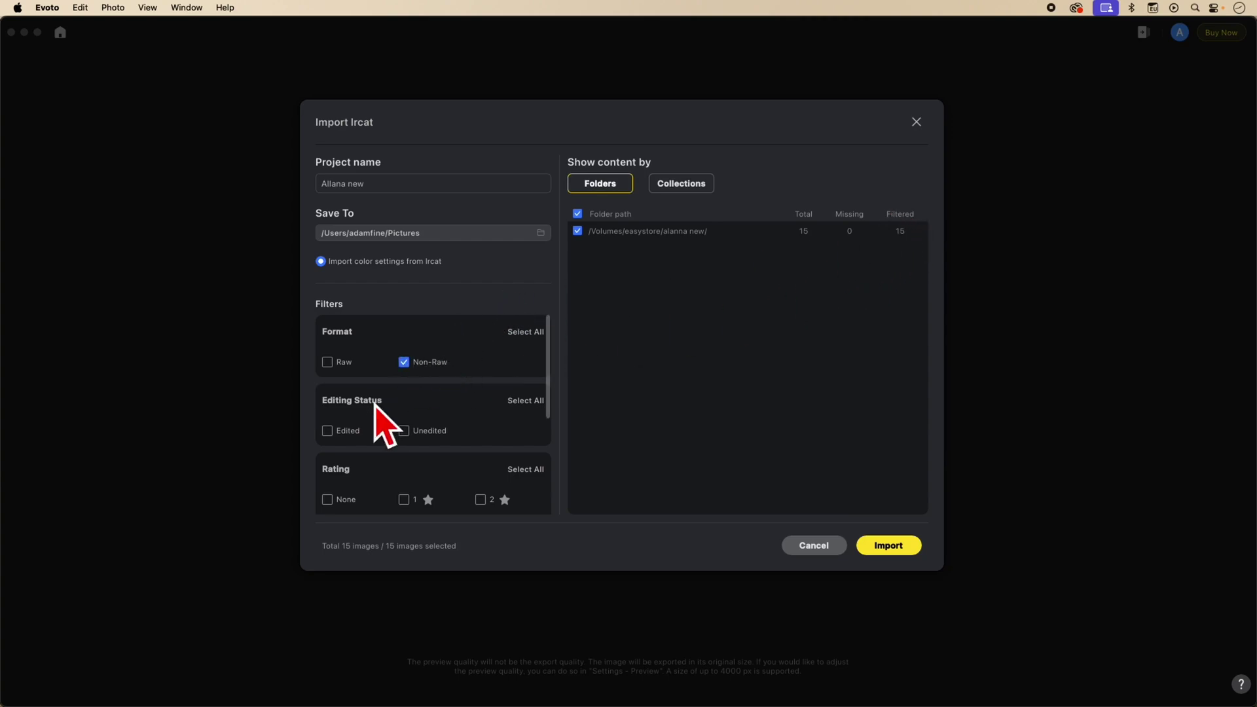
left_click(404, 362)
left_click(327, 362)
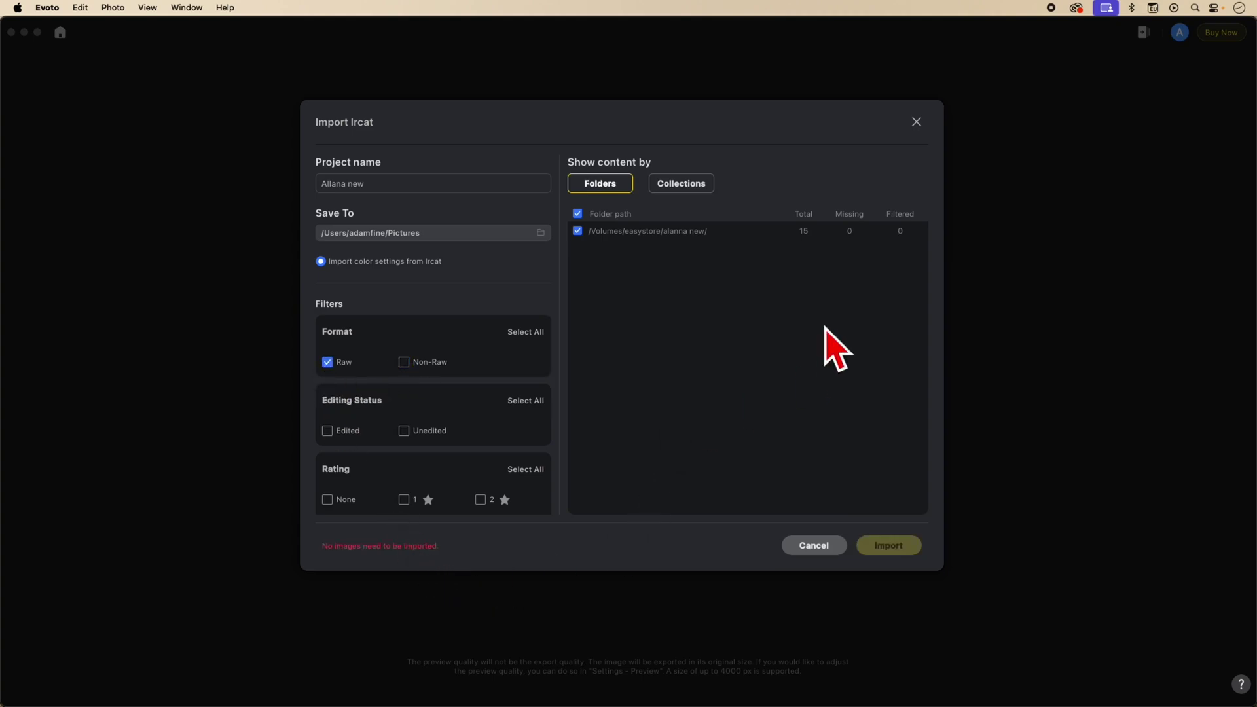
left_click(327, 362)
Try the Edited and Unedited status filters on the import, and clear them again
scroll(341, 387, "down", 2)
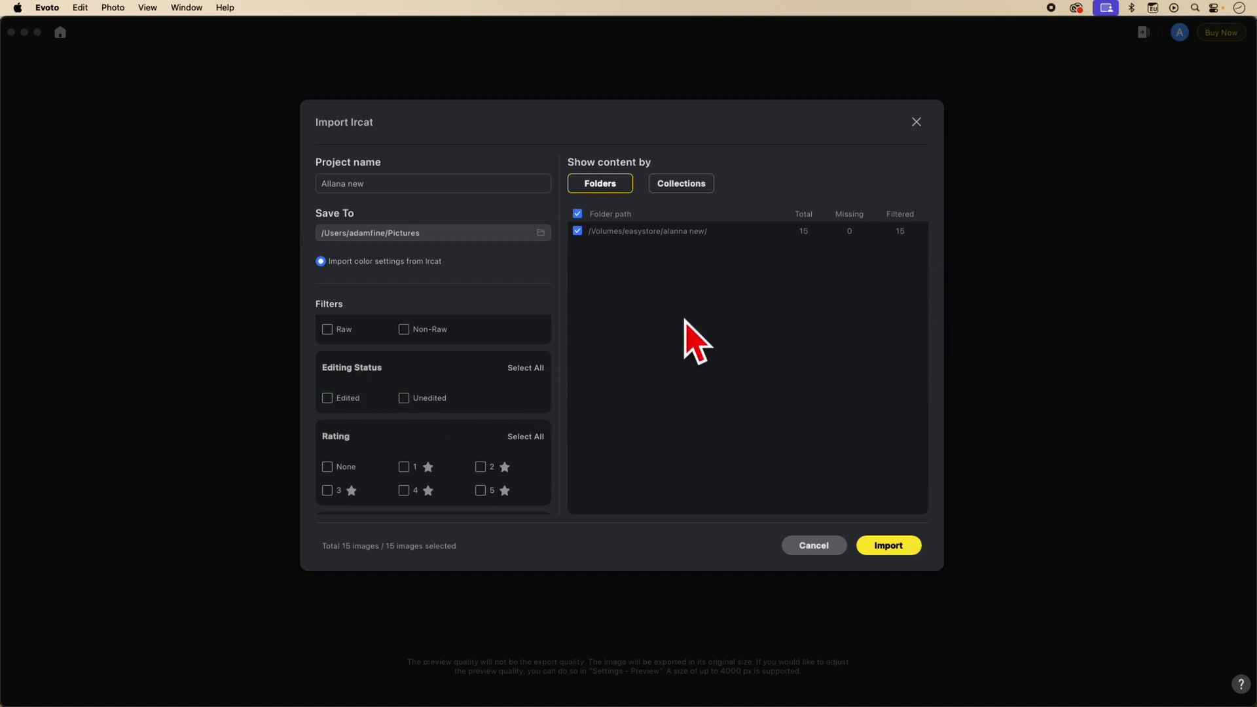
left_click(329, 399)
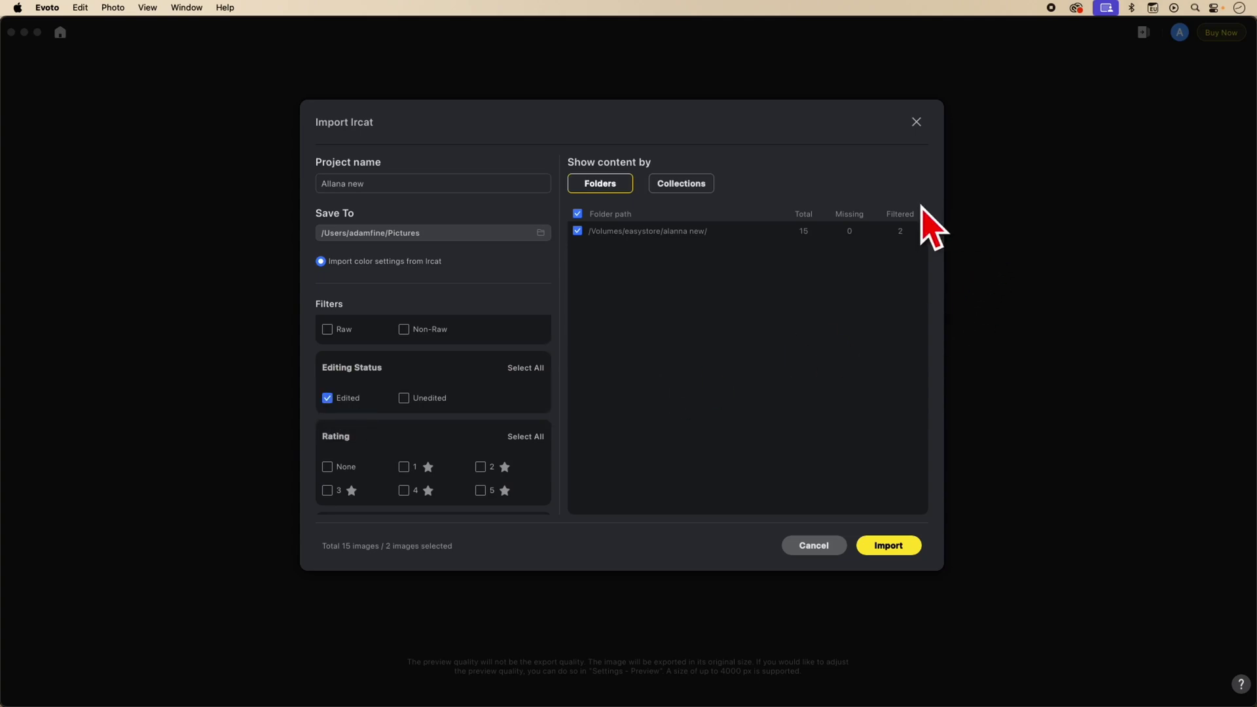
left_click(329, 398)
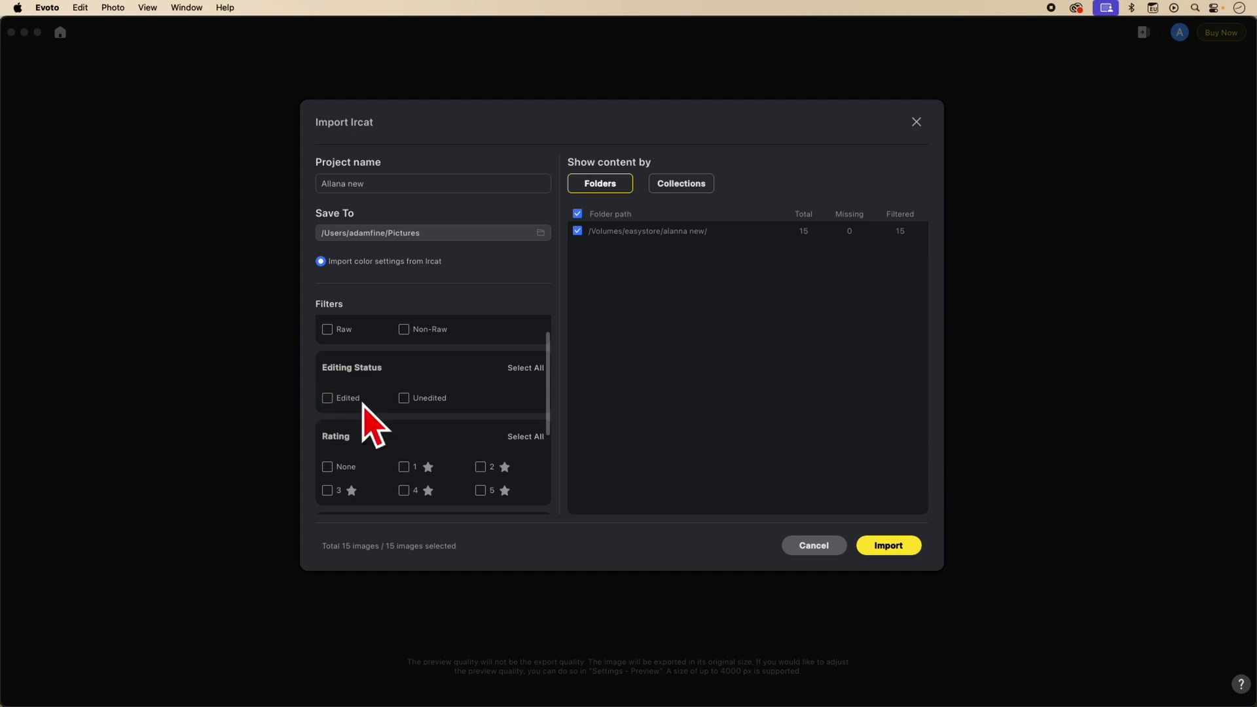
left_click(404, 397)
scroll(401, 390, "down", 1)
scroll(406, 399, "down", 1)
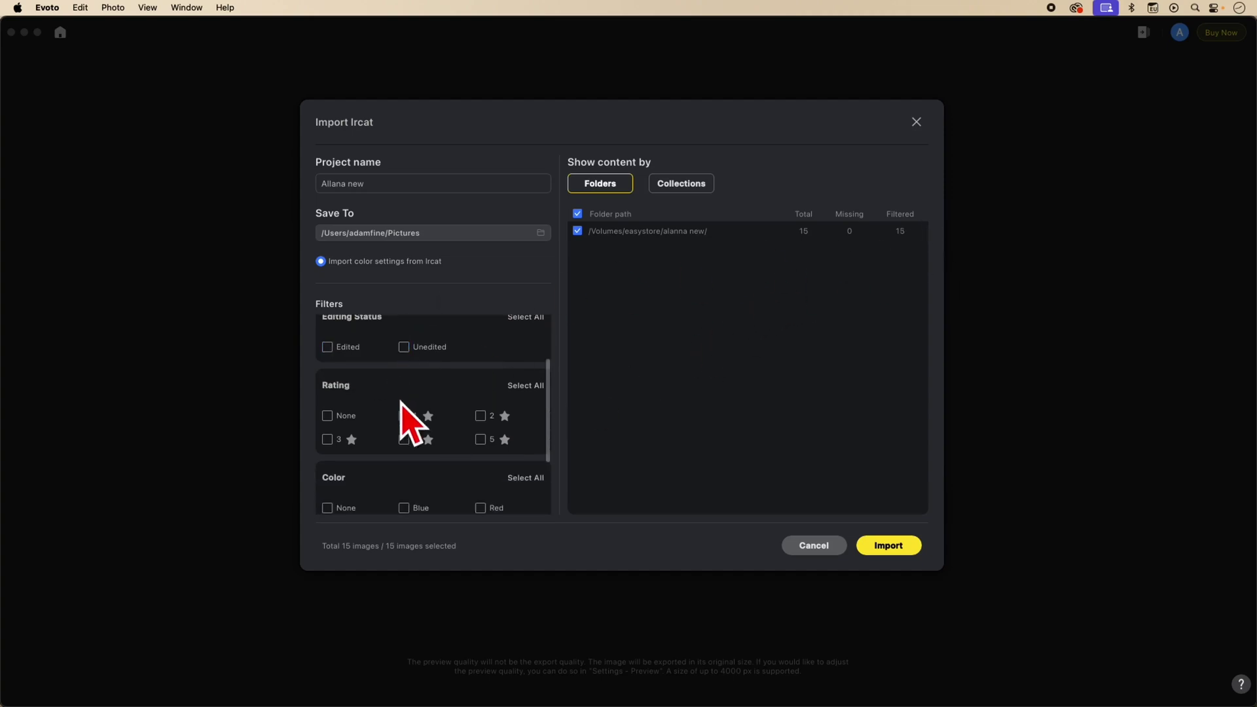
Try the 5-star, 3-star and None rating filters one at a time, clearing each one
left_click(481, 439)
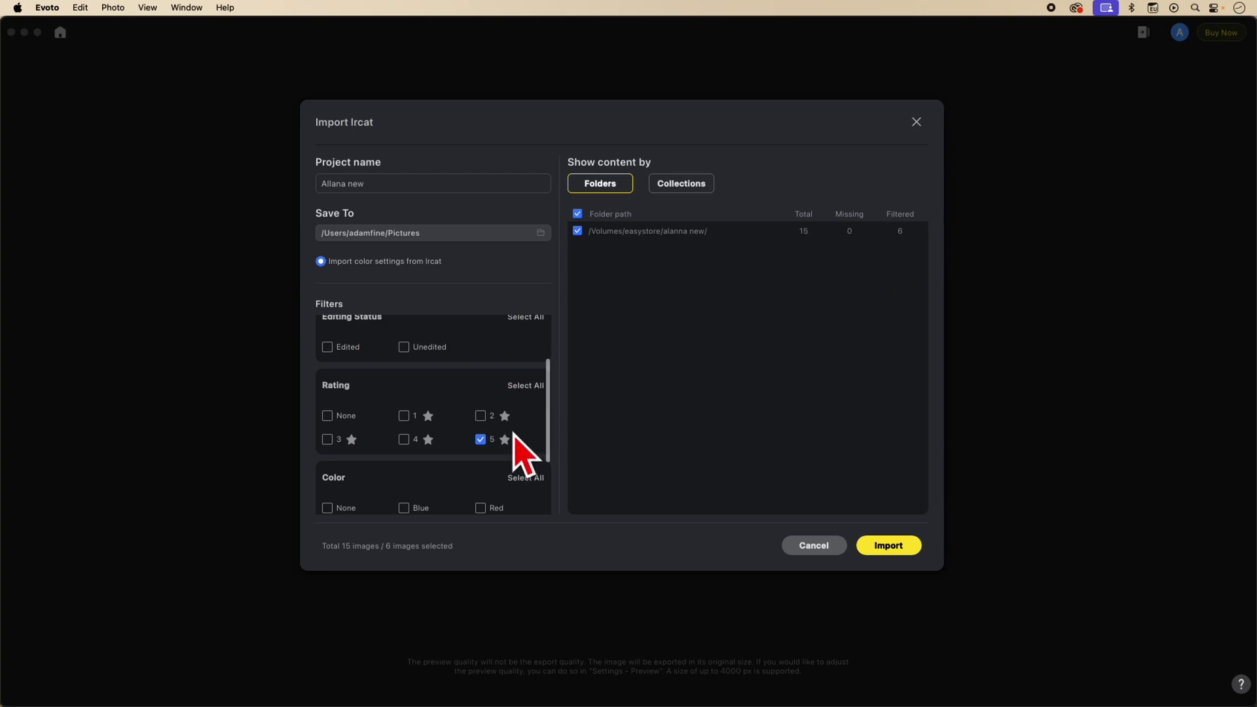
left_click(481, 439)
left_click(340, 438)
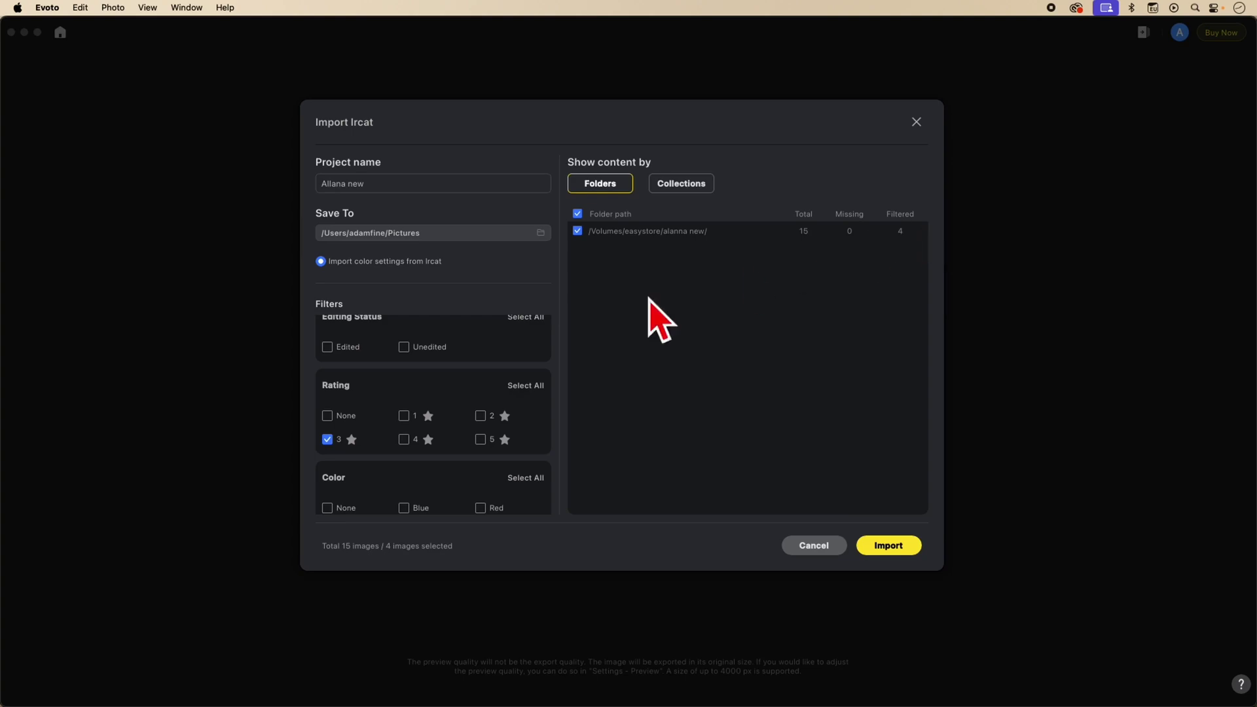
left_click(328, 440)
left_click(328, 416)
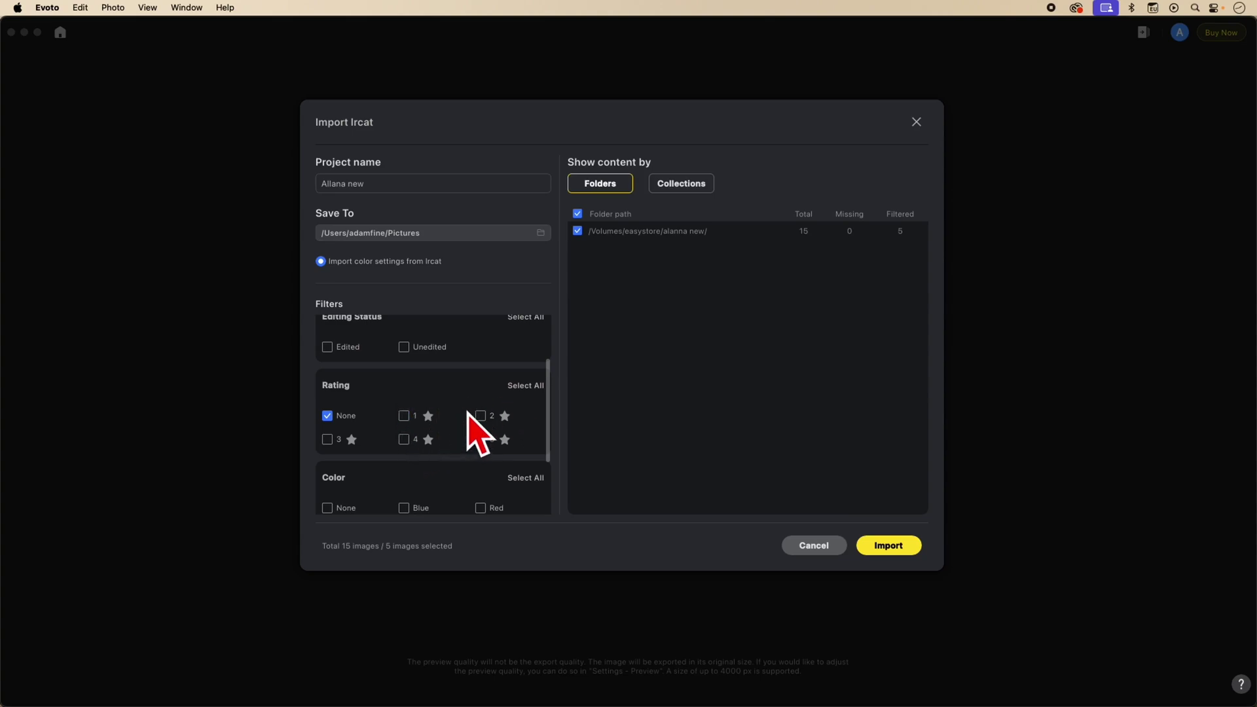
left_click(347, 416)
Try the Red, Green, Blue and None color label filters one at a time, clearing each one
scroll(362, 393, "down", 2)
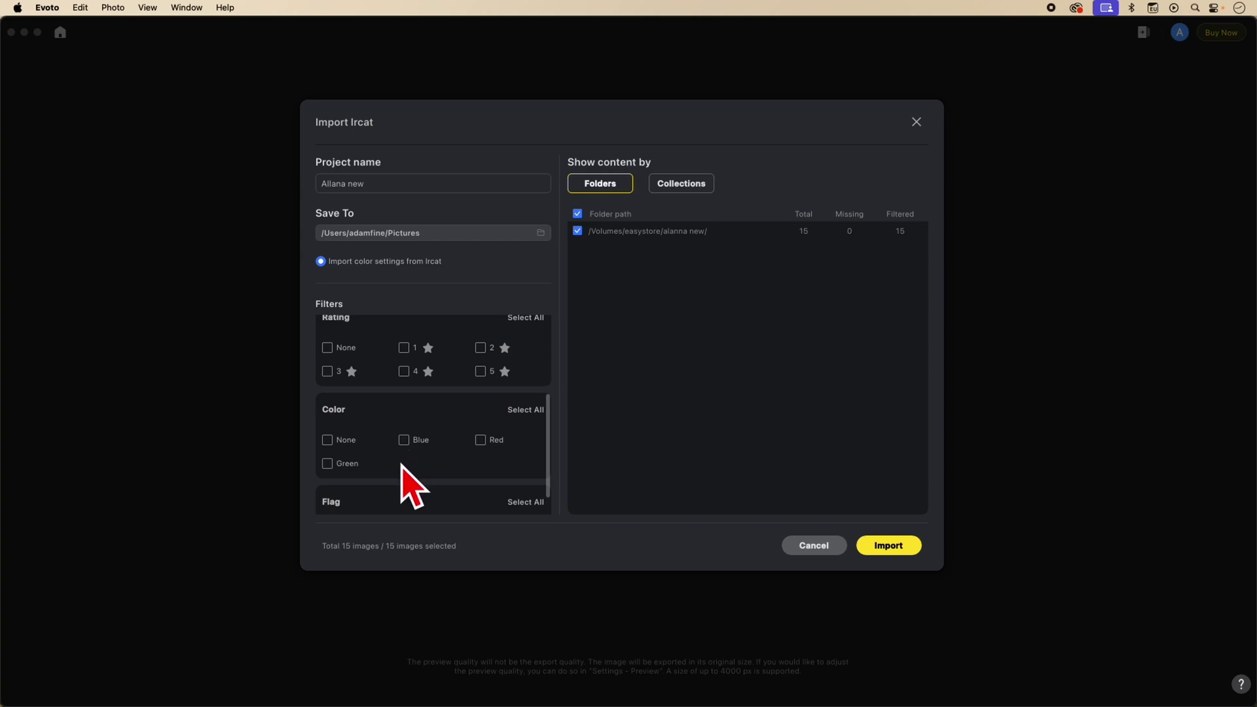
left_click(480, 440)
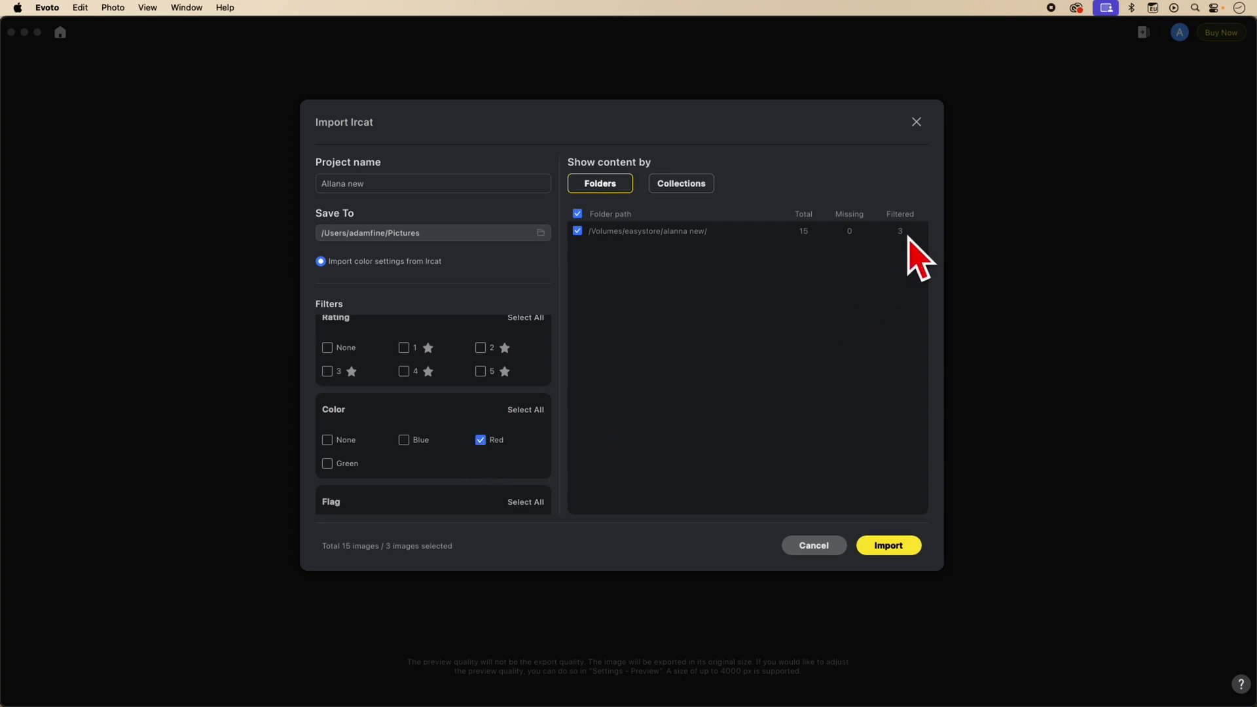
left_click(481, 440)
left_click(328, 464)
left_click(328, 464)
left_click(408, 440)
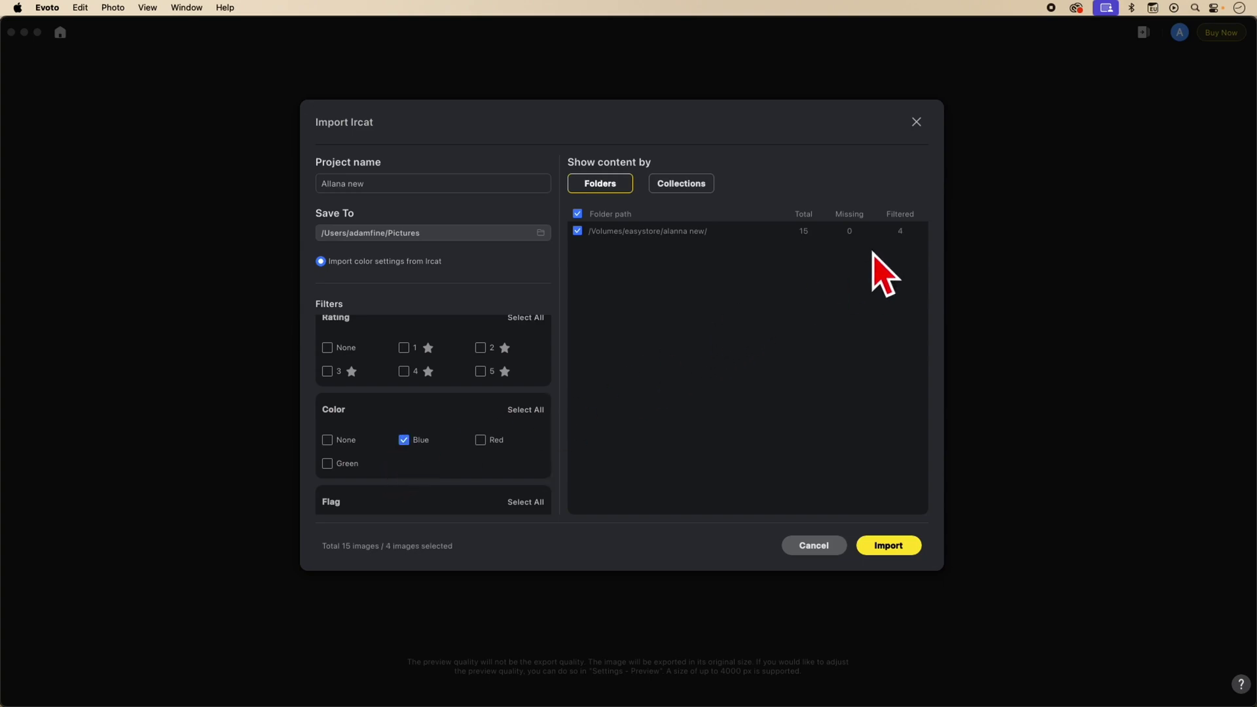
left_click(404, 440)
left_click(327, 440)
left_click(330, 442)
Try the Rejected, Flagged and None flag filters one at a time, clearing each one
scroll(504, 421, "down", 1)
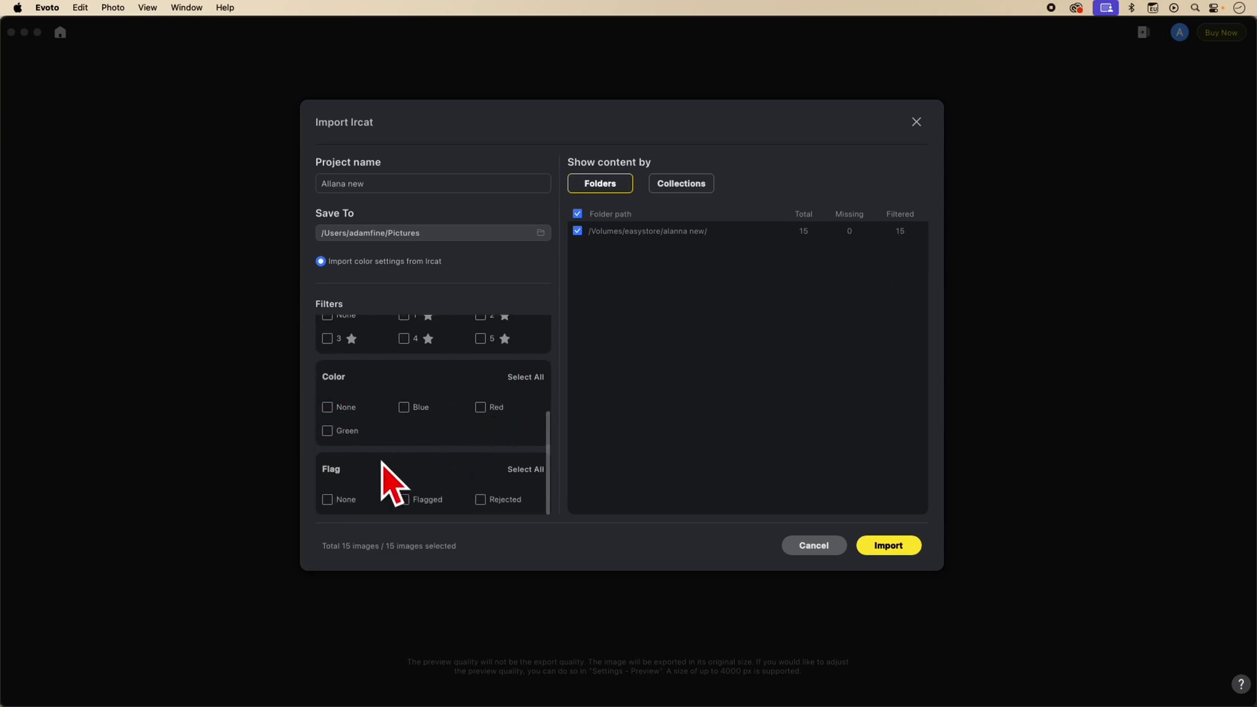
left_click(480, 500)
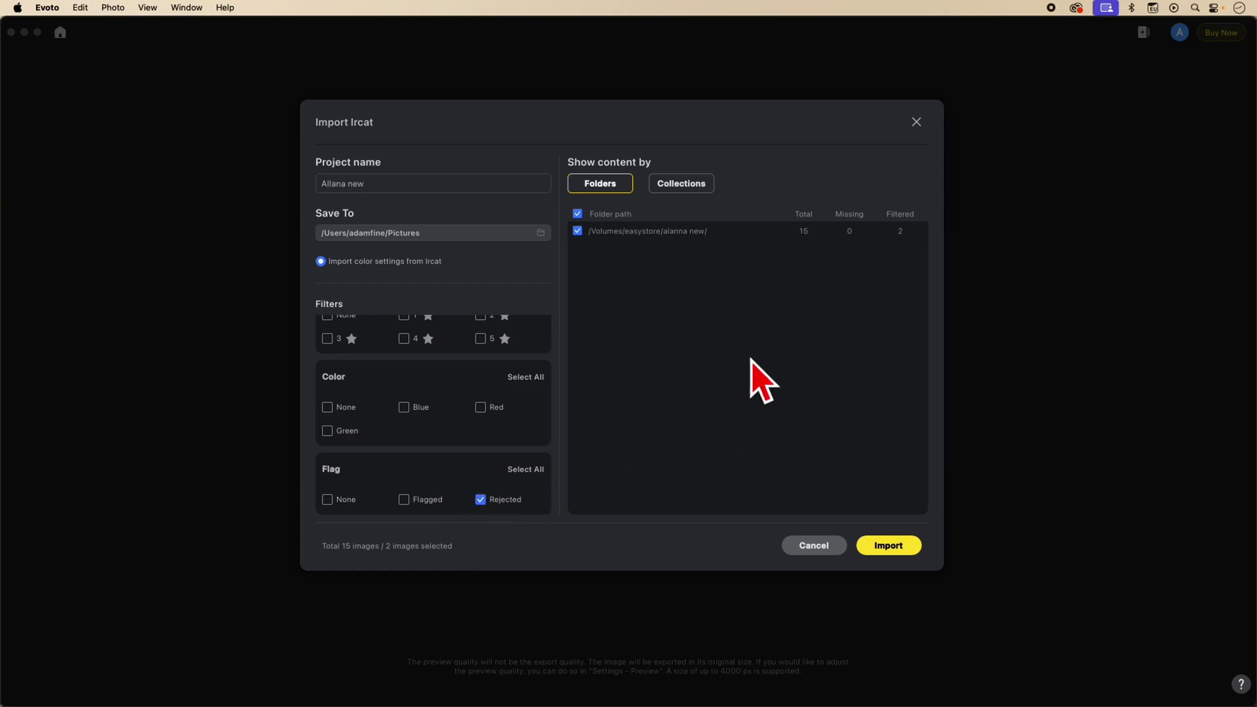
left_click(482, 502)
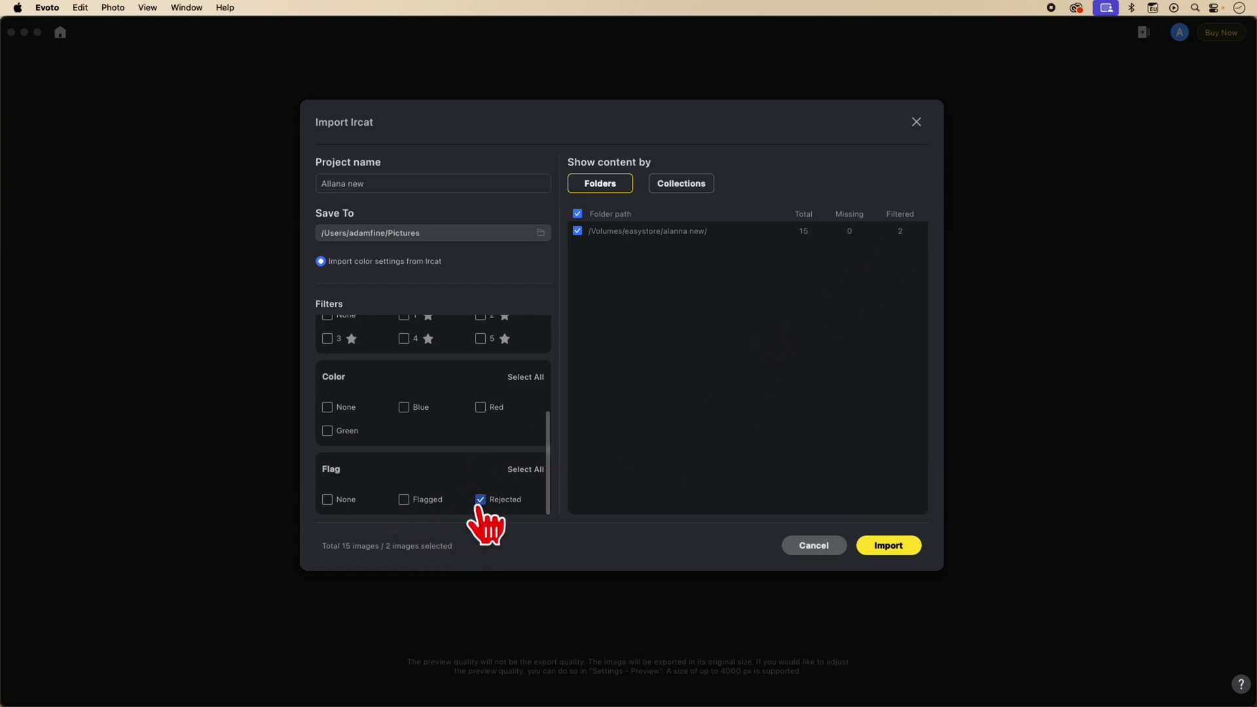
left_click(404, 499)
left_click(327, 500)
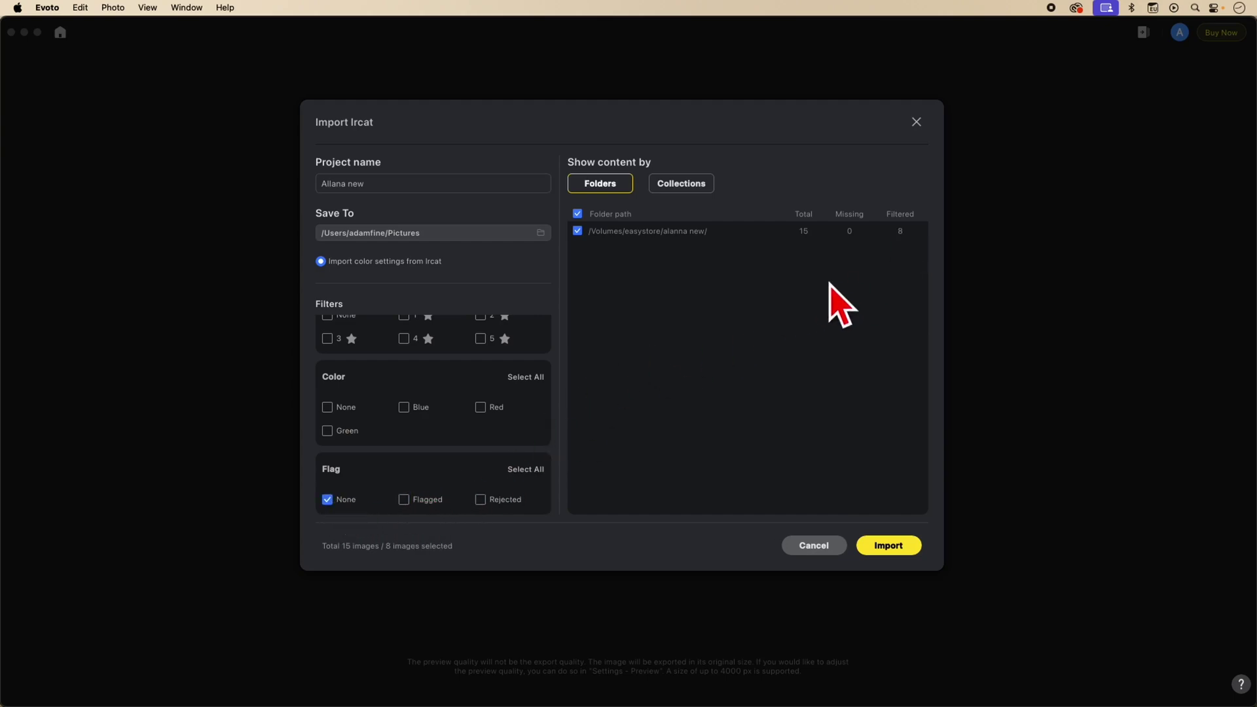
left_click(327, 499)
Filter the import to Edited images with a 5-star rating
scroll(471, 449, "up", 3)
scroll(509, 424, "up", 3)
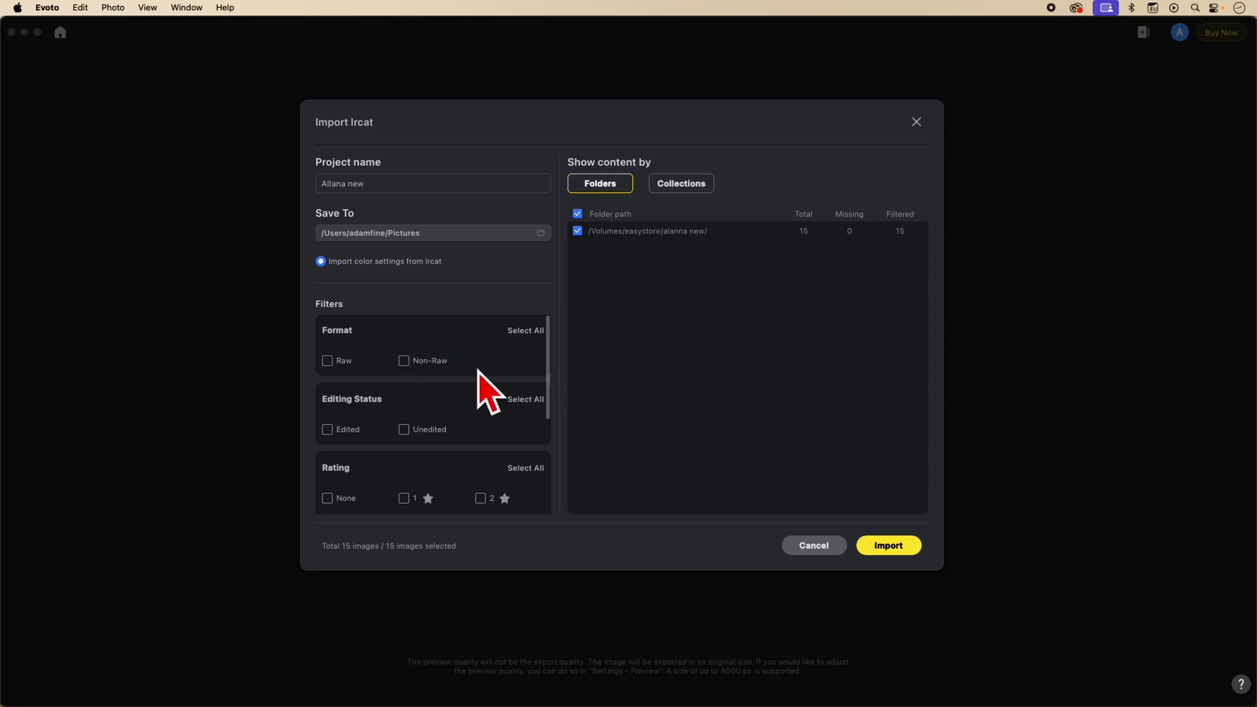
scroll(482, 387, "down", 1)
scroll(481, 390, "up", 1)
scroll(485, 407, "down", 2)
left_click(327, 364)
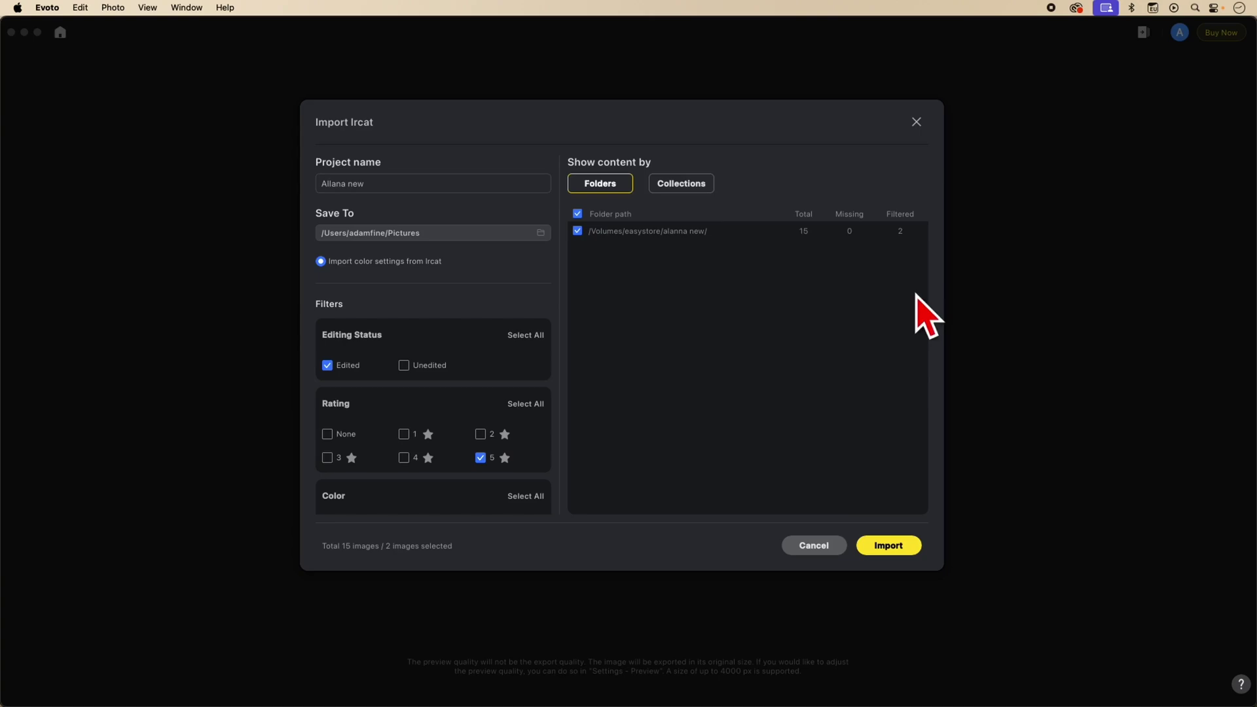
Clear the 5-star rating and Edited status filters from the catalog import
left_click(481, 458)
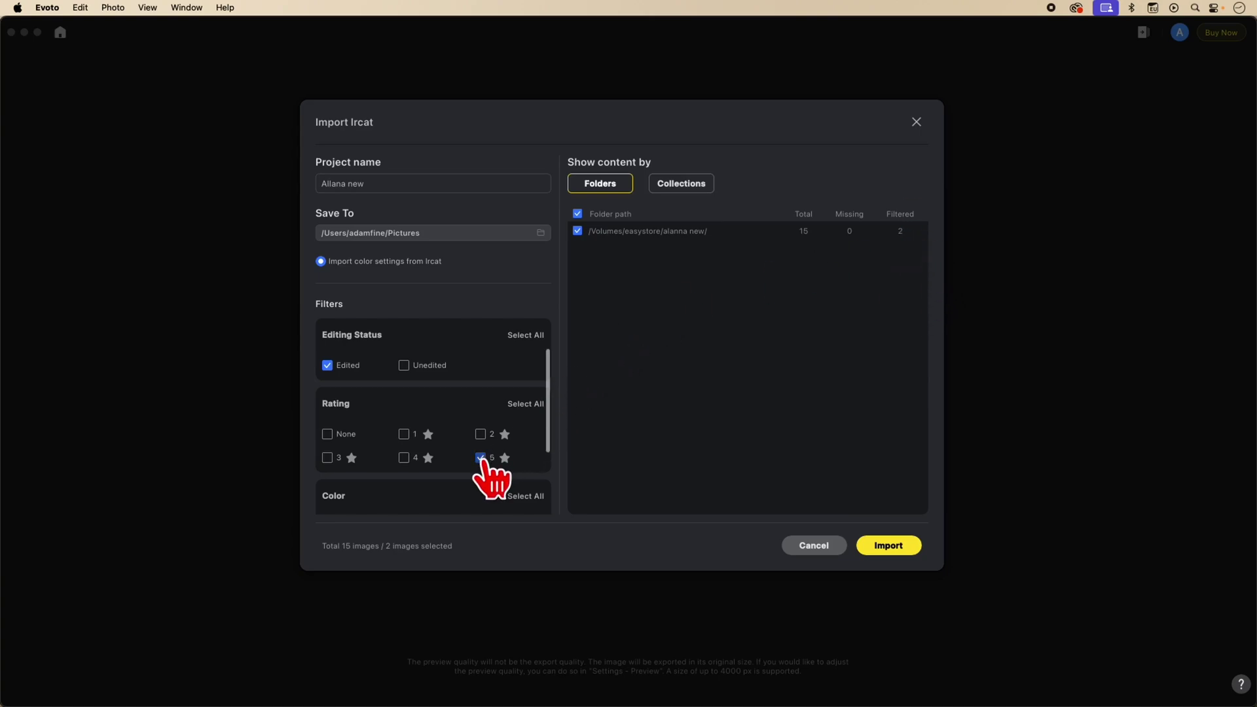
left_click(328, 366)
left_click(328, 365)
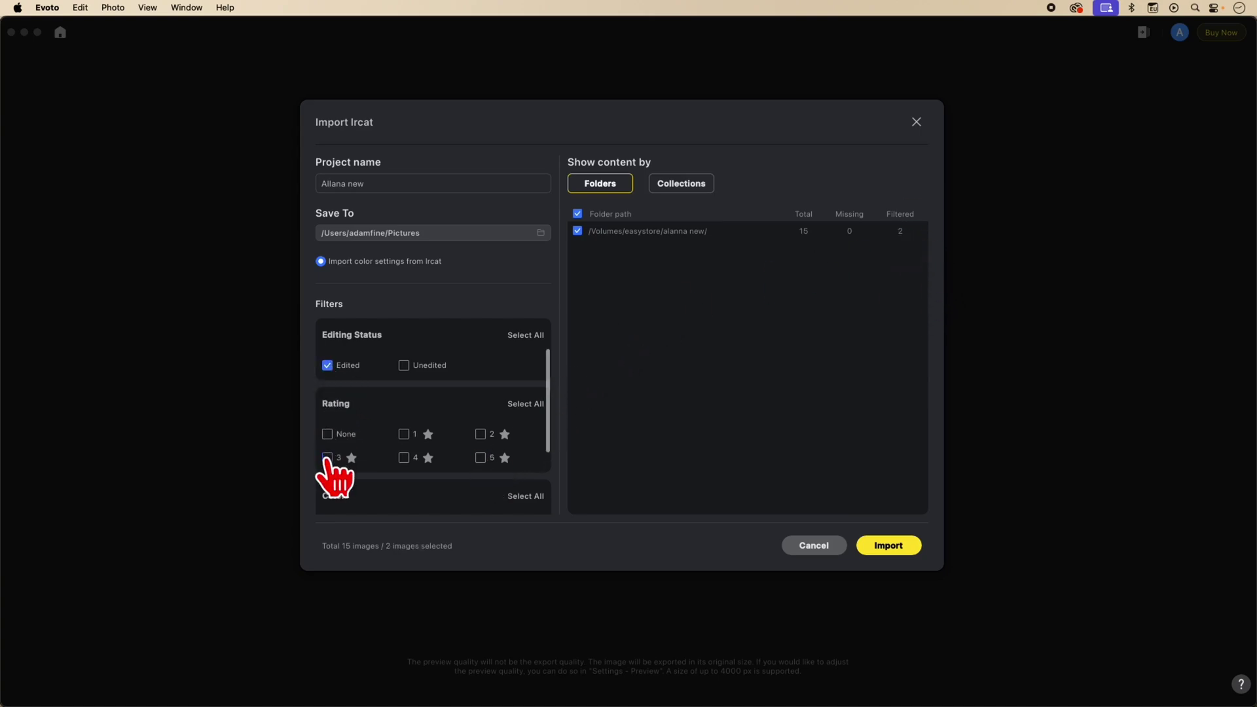
left_click(328, 458)
scroll(393, 393, "down", 3)
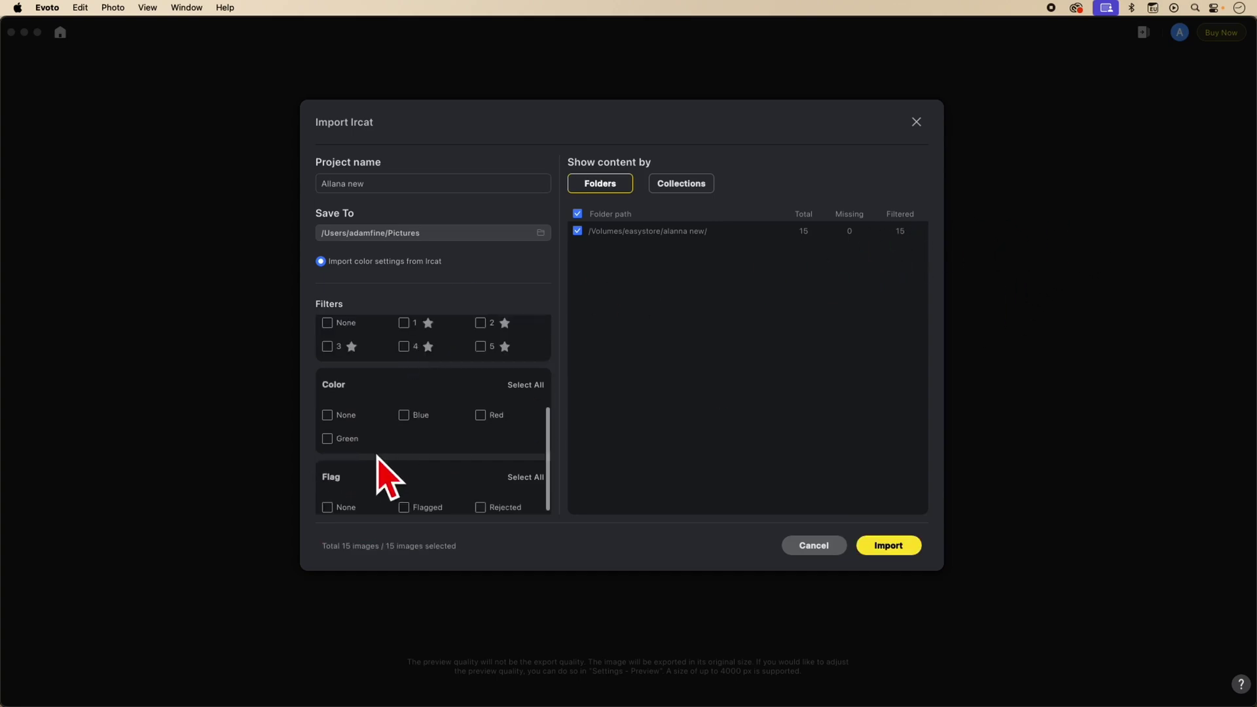
Try the Blue color label filter, add the 5-star rating filter to it, and clear both
left_click(404, 415)
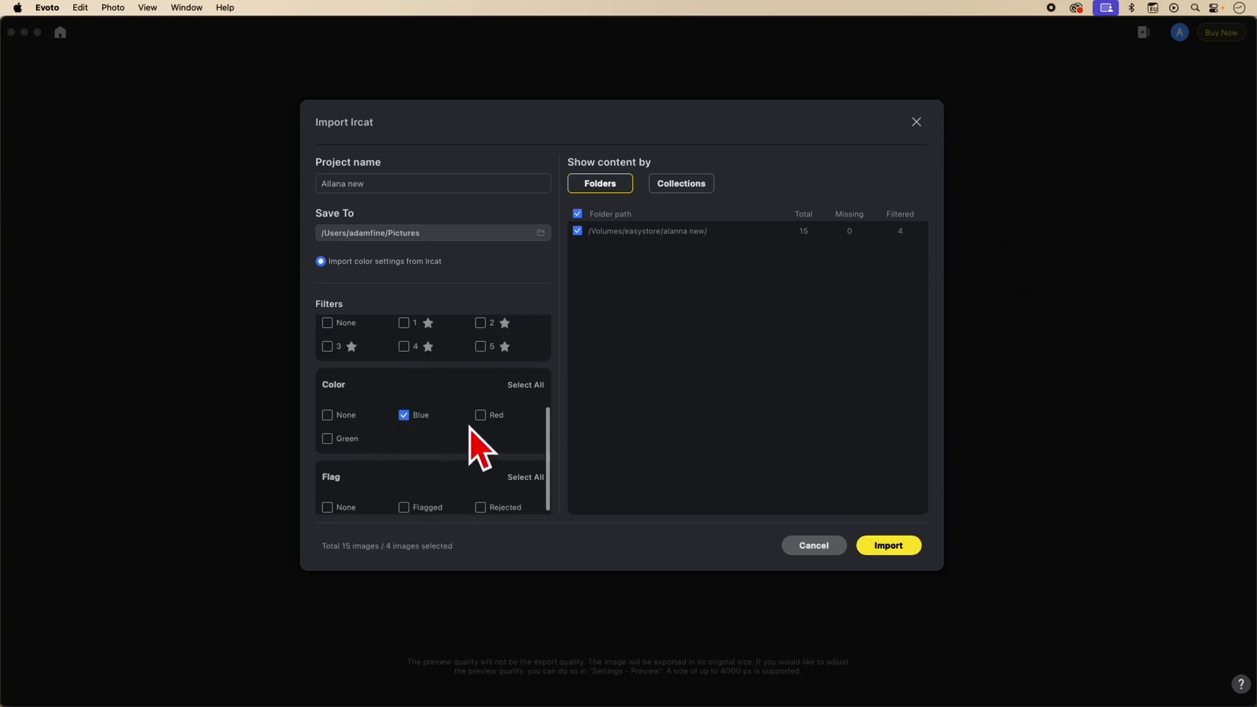
scroll(472, 445, "up", 3)
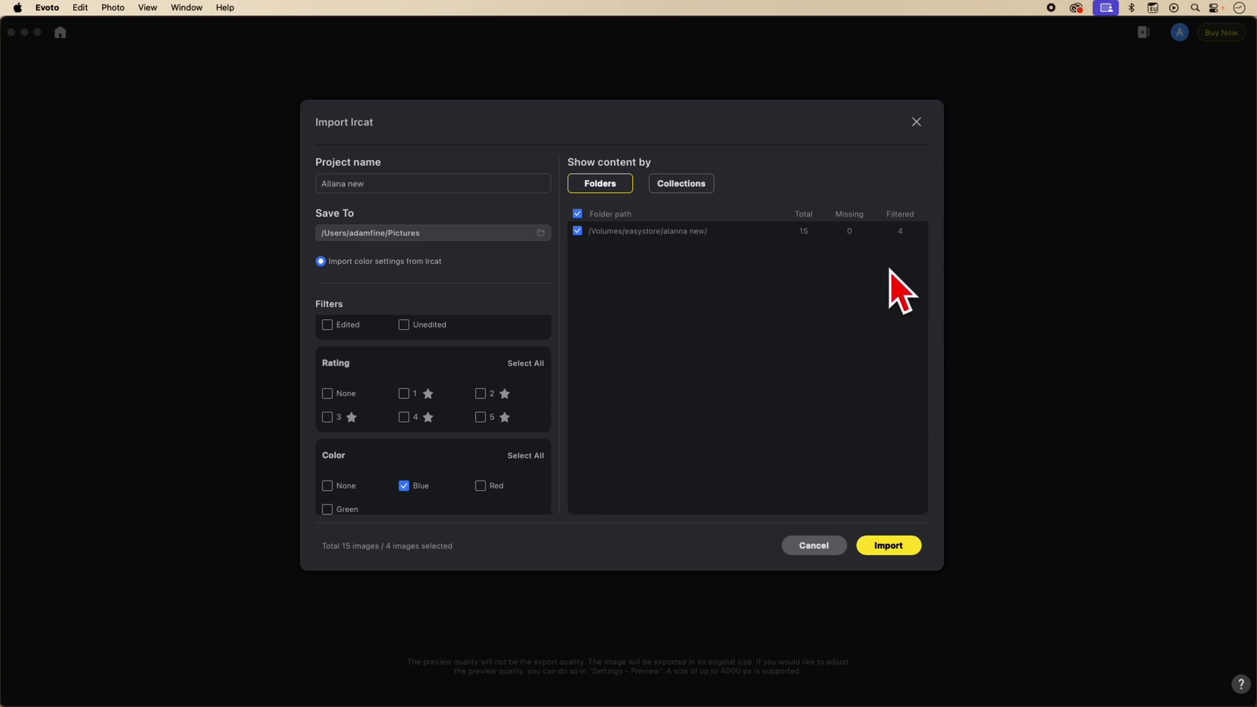
left_click(482, 417)
left_click(481, 418)
left_click(404, 486)
Turn off importing color settings from the lrcat and turn it back on
left_click(320, 261)
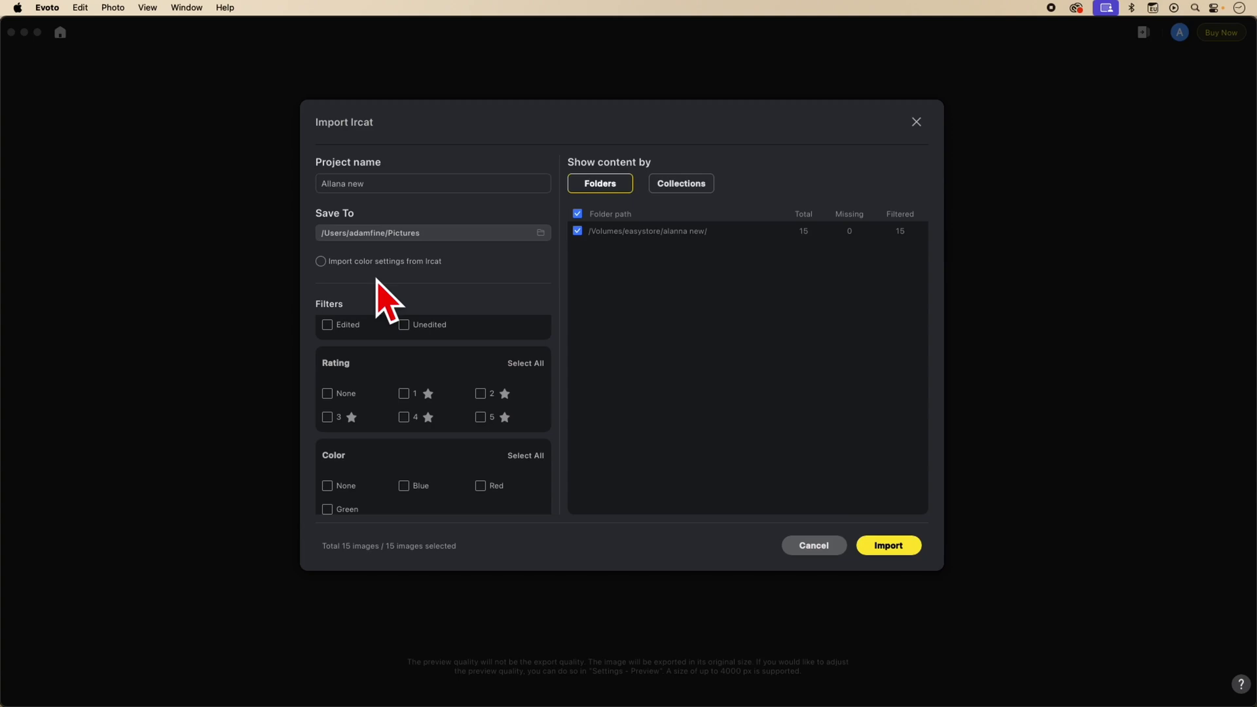
left_click(320, 262)
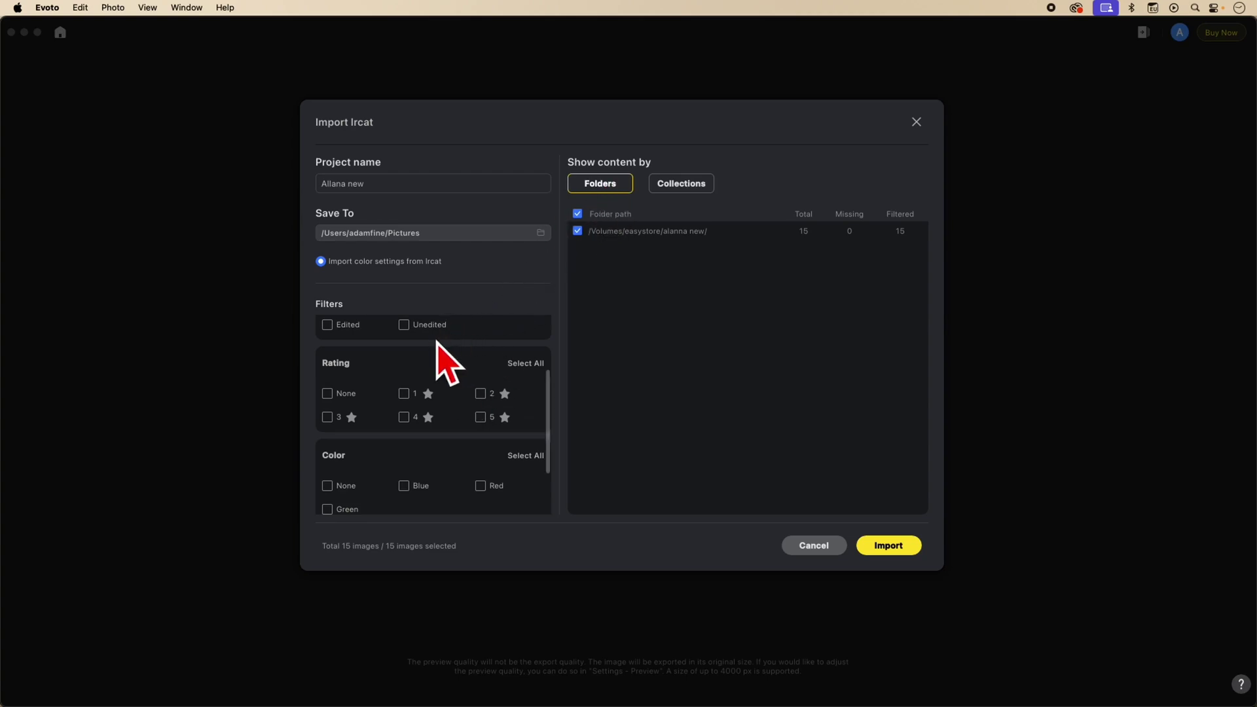
Show the catalog content by collections and try the 5-star rating and Blue color label filters one at a time
scroll(421, 360, "down", 2)
scroll(426, 364, "up", 5)
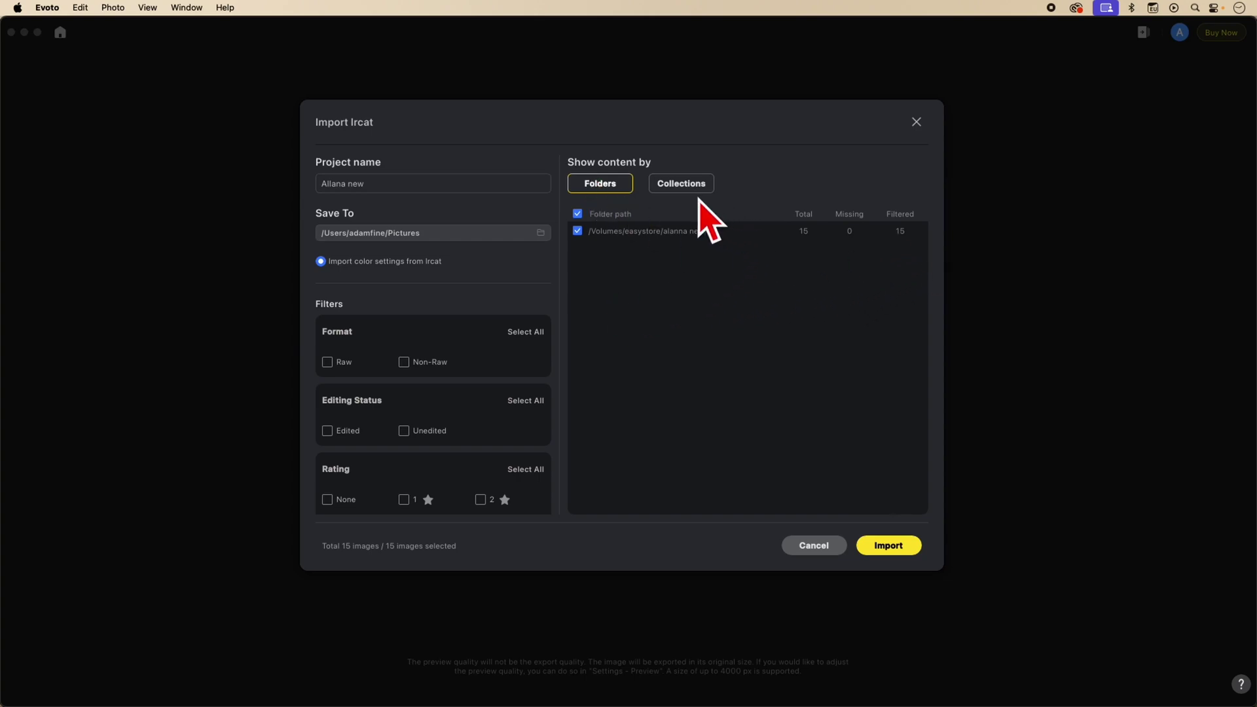
left_click(681, 184)
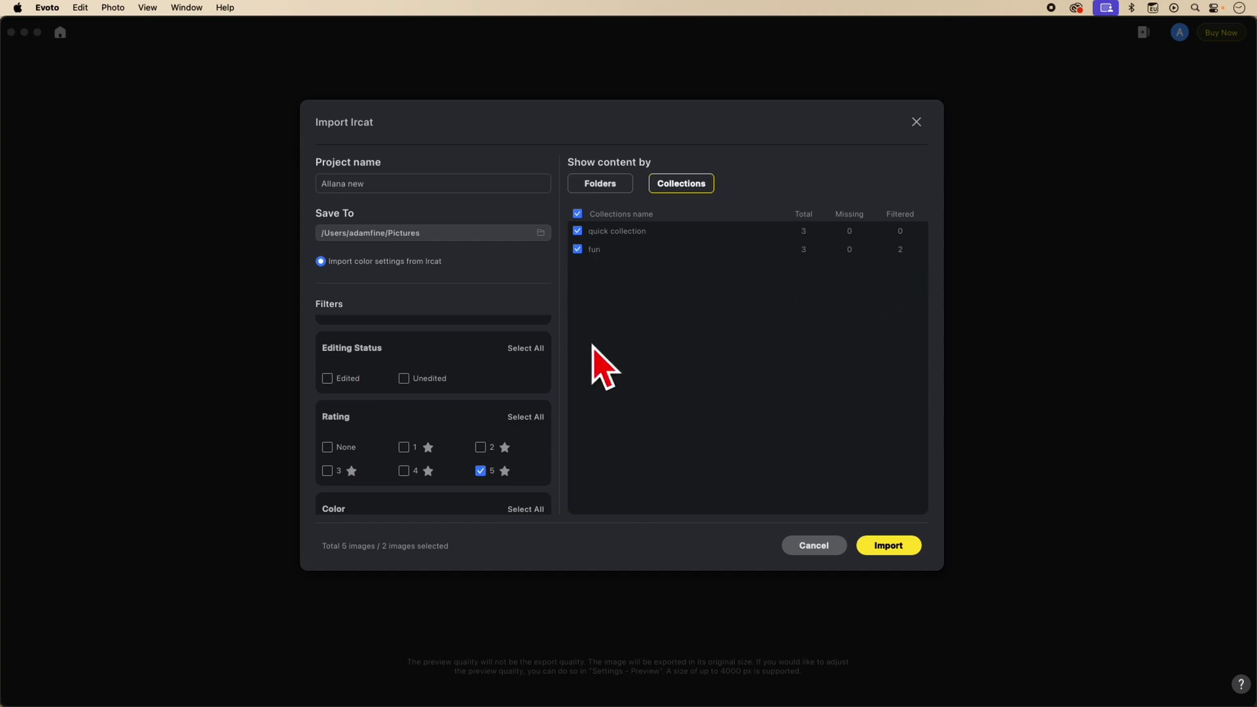
left_click(481, 471)
scroll(484, 432, "down", 3)
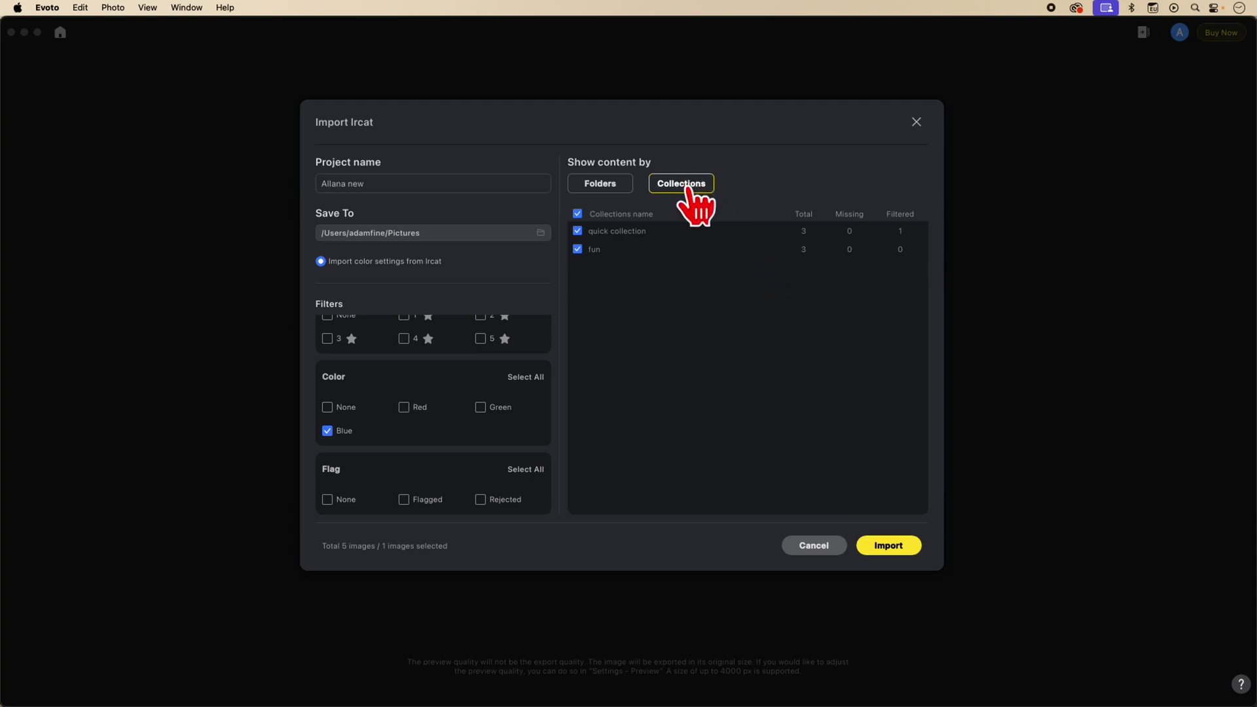
Show the catalog content by folders, filter it to the 5-star rating only, and import the photos
left_click(600, 185)
scroll(517, 412, "down", 3)
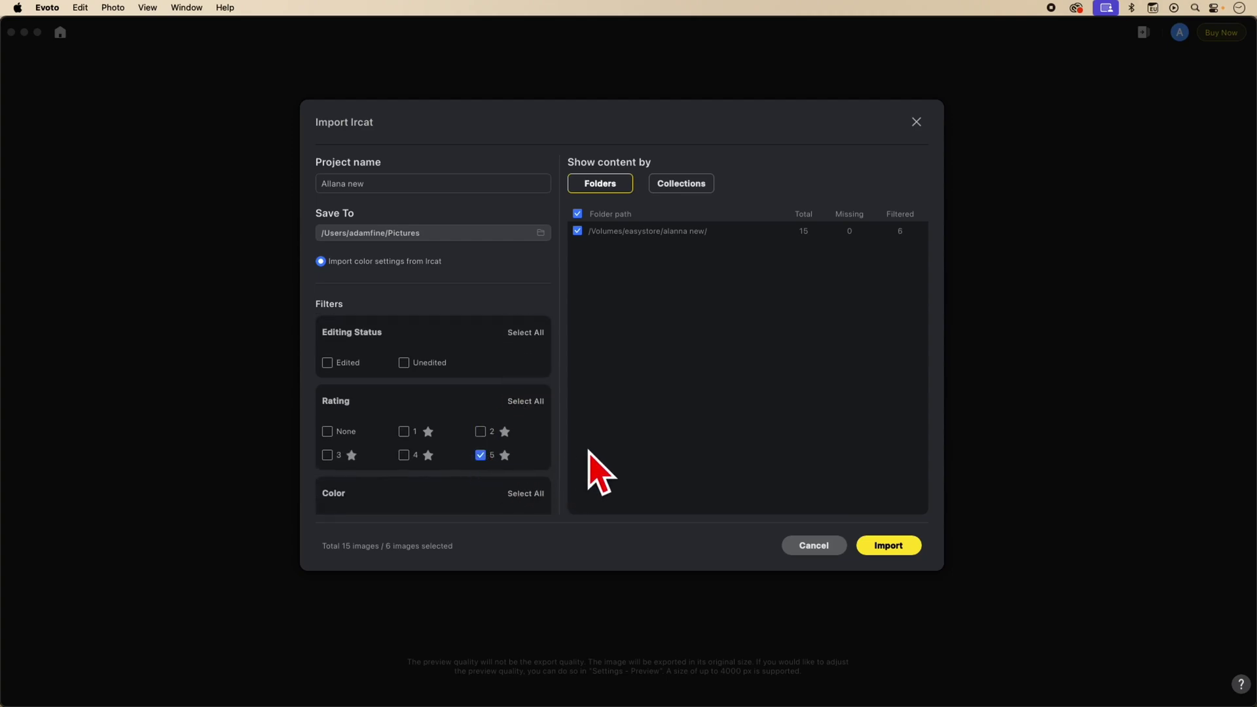
left_click(876, 544)
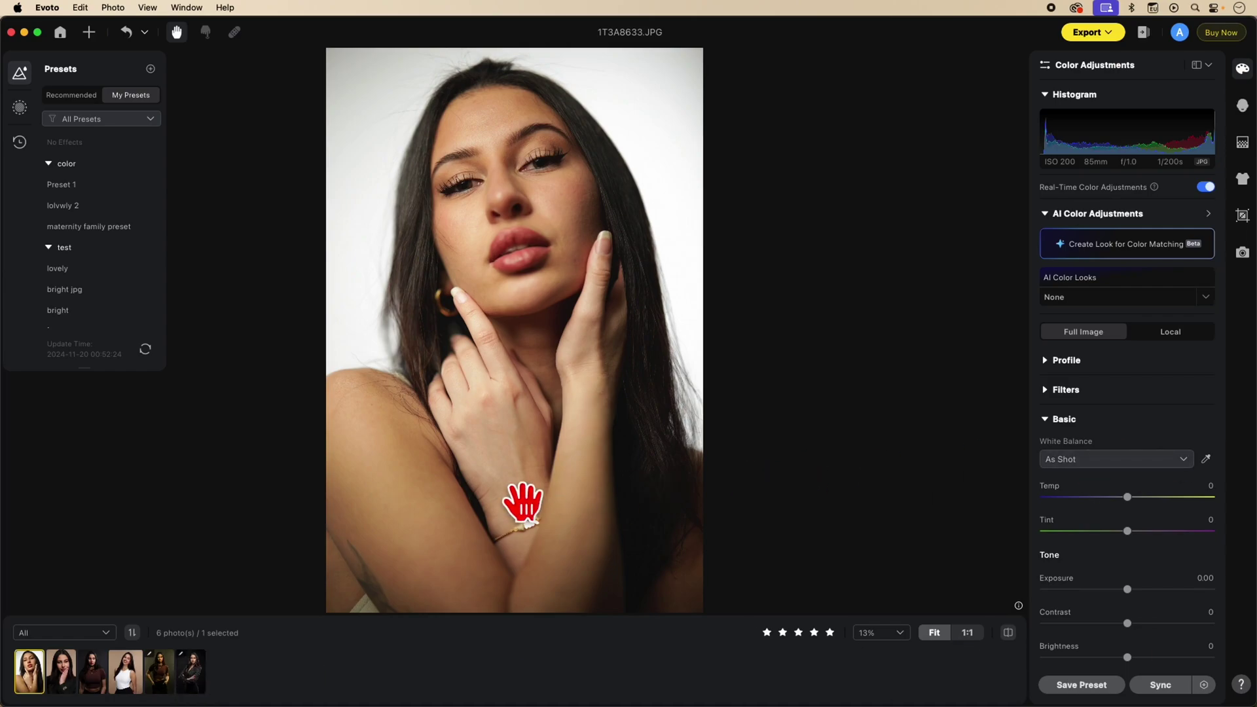
Check the imported color adjustments of 1T3A8423.jpg and 1T3A8083.jpg, and return to 1T3A8633.JPG
left_click(169, 674)
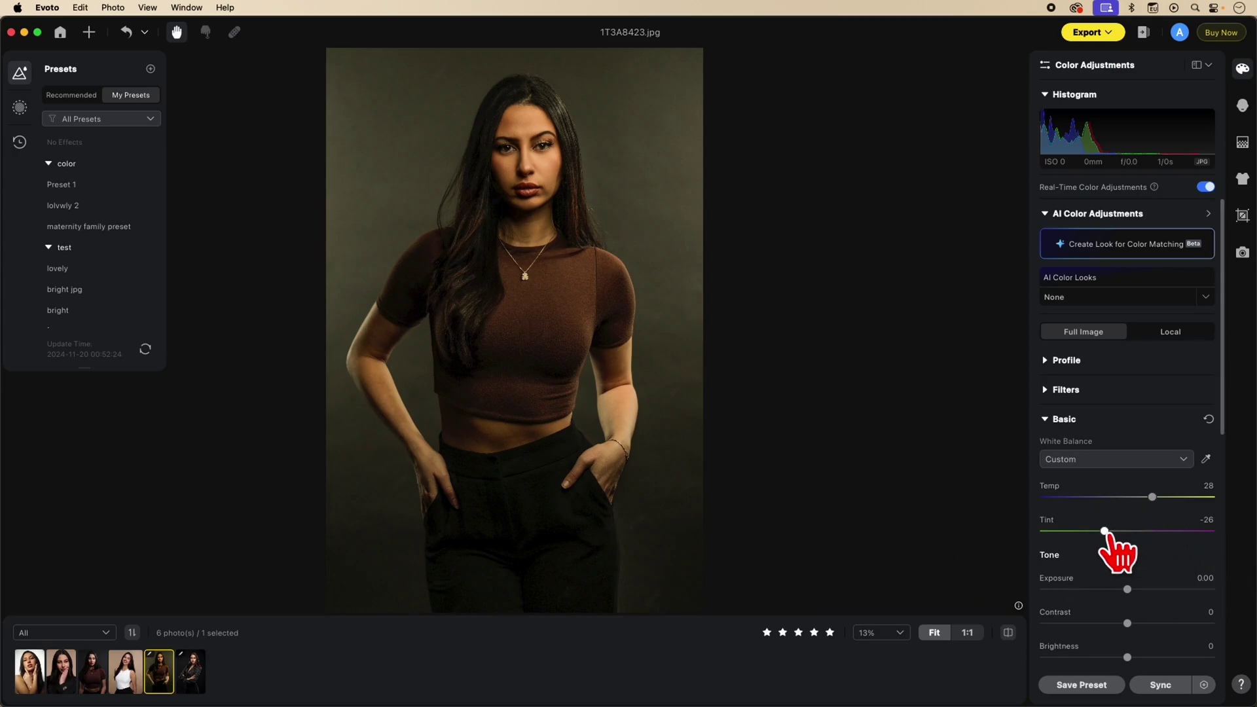
scroll(1113, 423, "down", 2)
scroll(1140, 550, "down", 5)
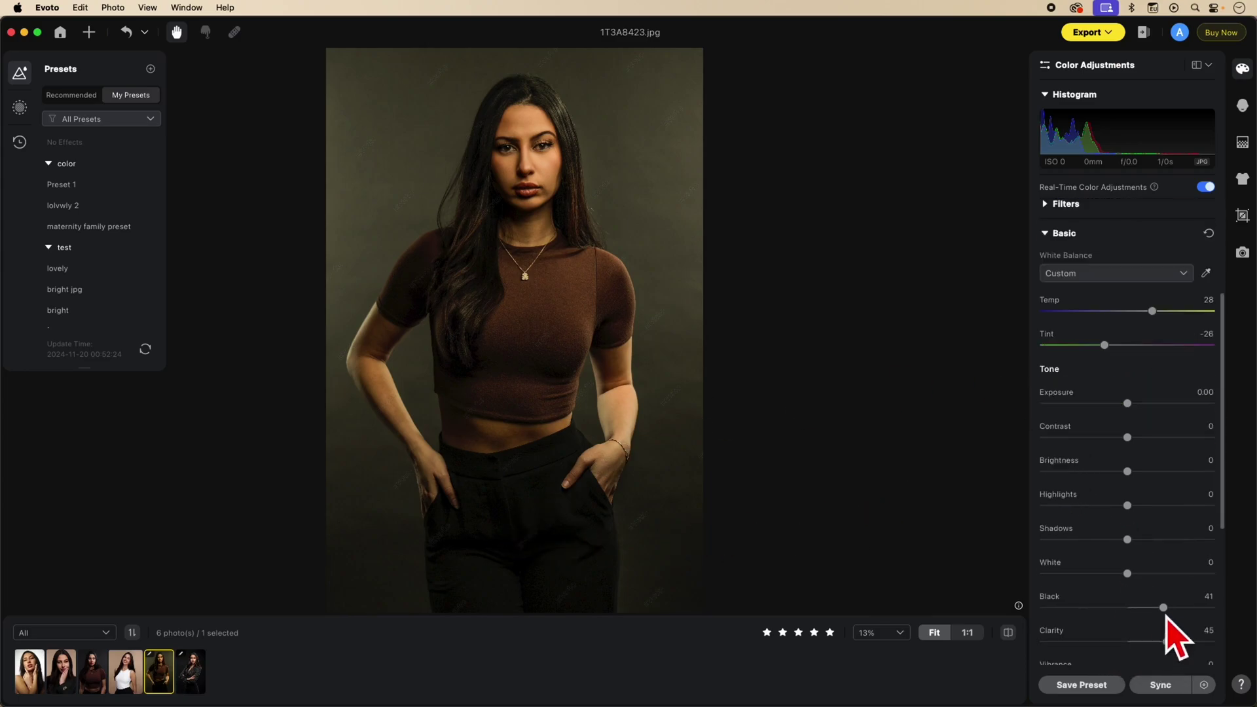
left_click(191, 671)
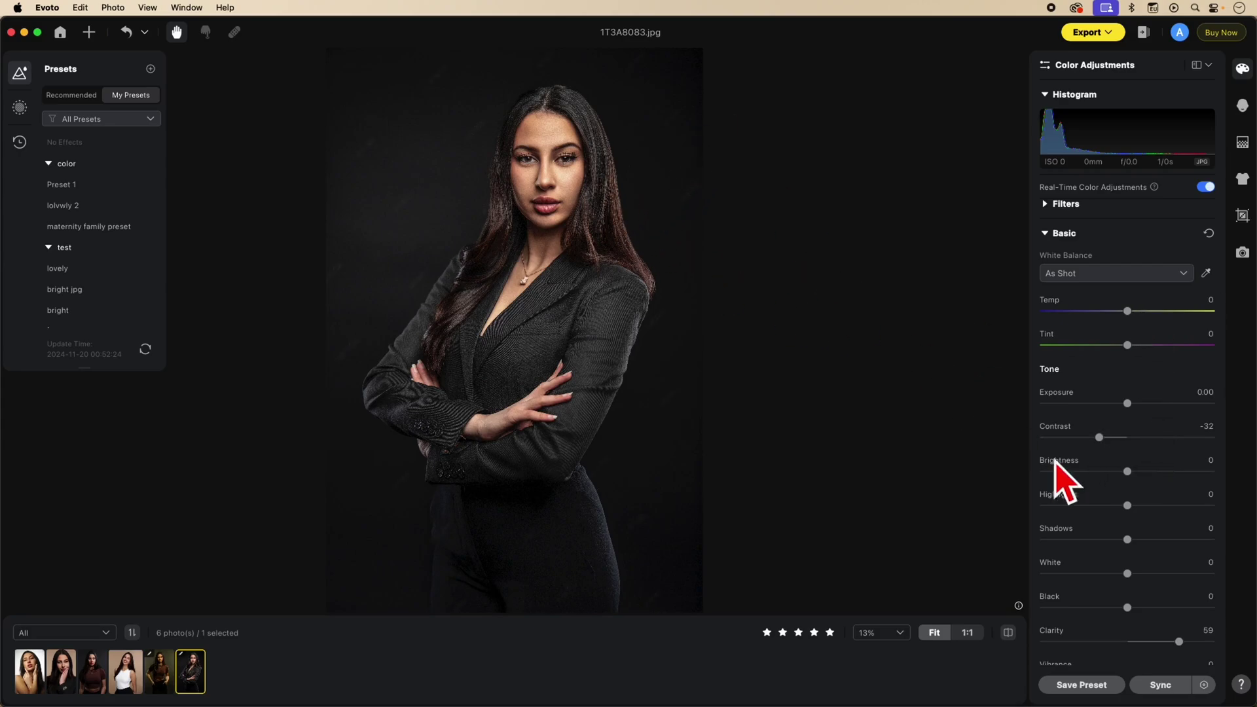
left_click(29, 671)
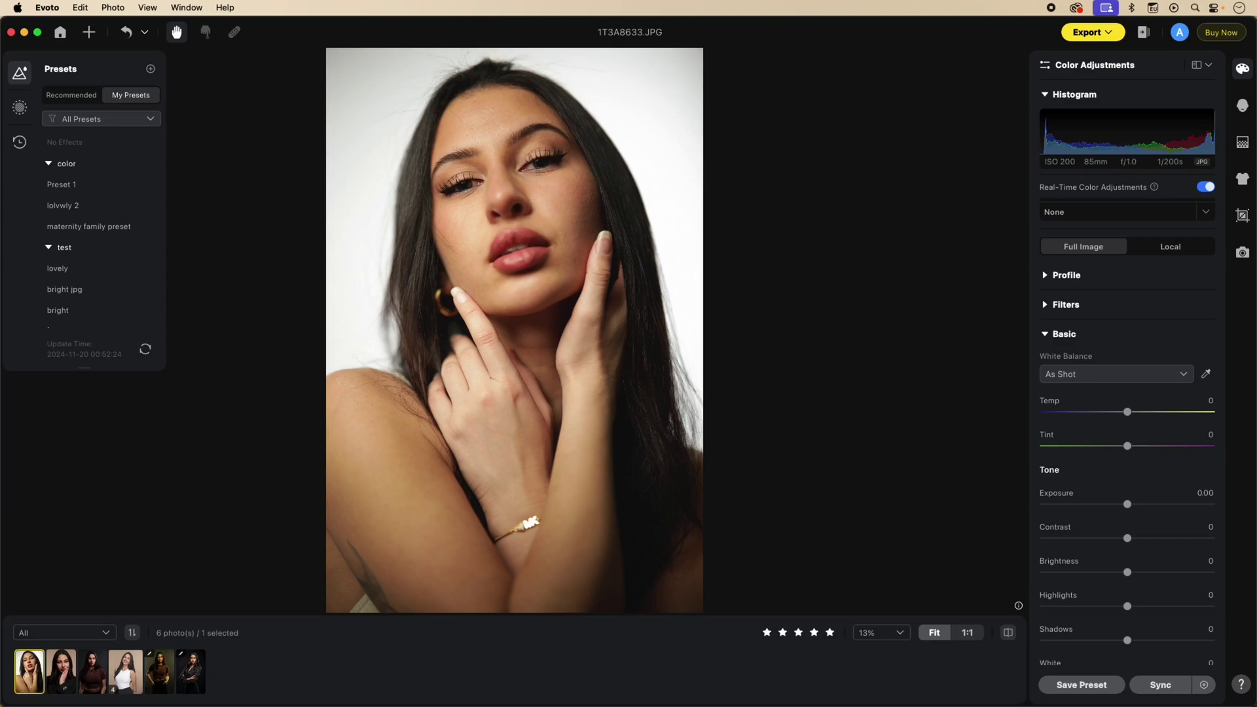
Switch to Finder and look through the original photos in the source folder
key("super+Tab")
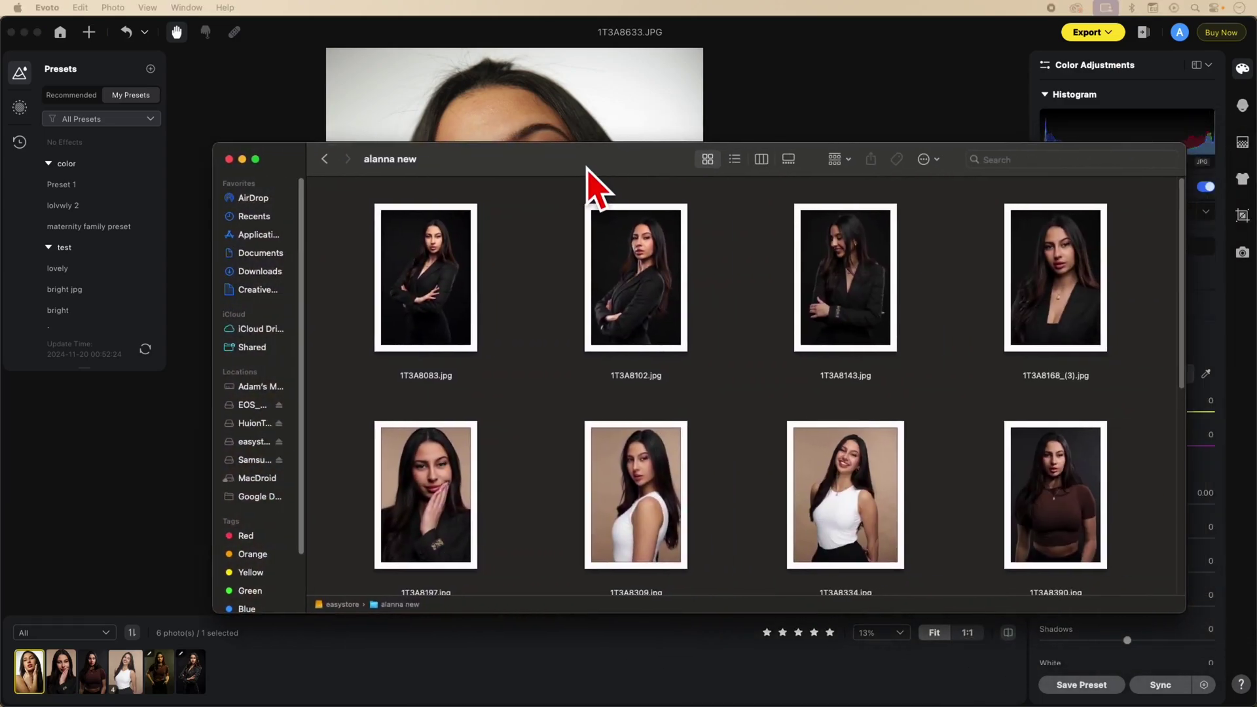
scroll(960, 332, "down", 2)
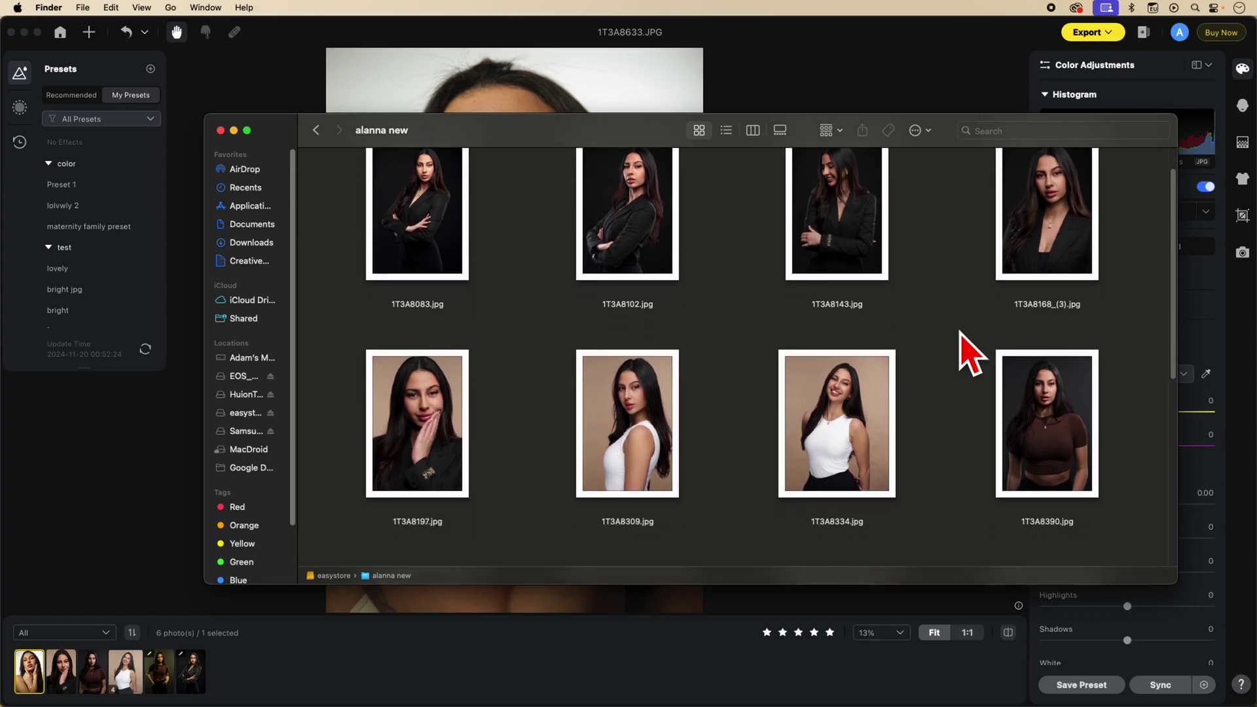
scroll(969, 353, "down", 5)
scroll(960, 331, "up", 3)
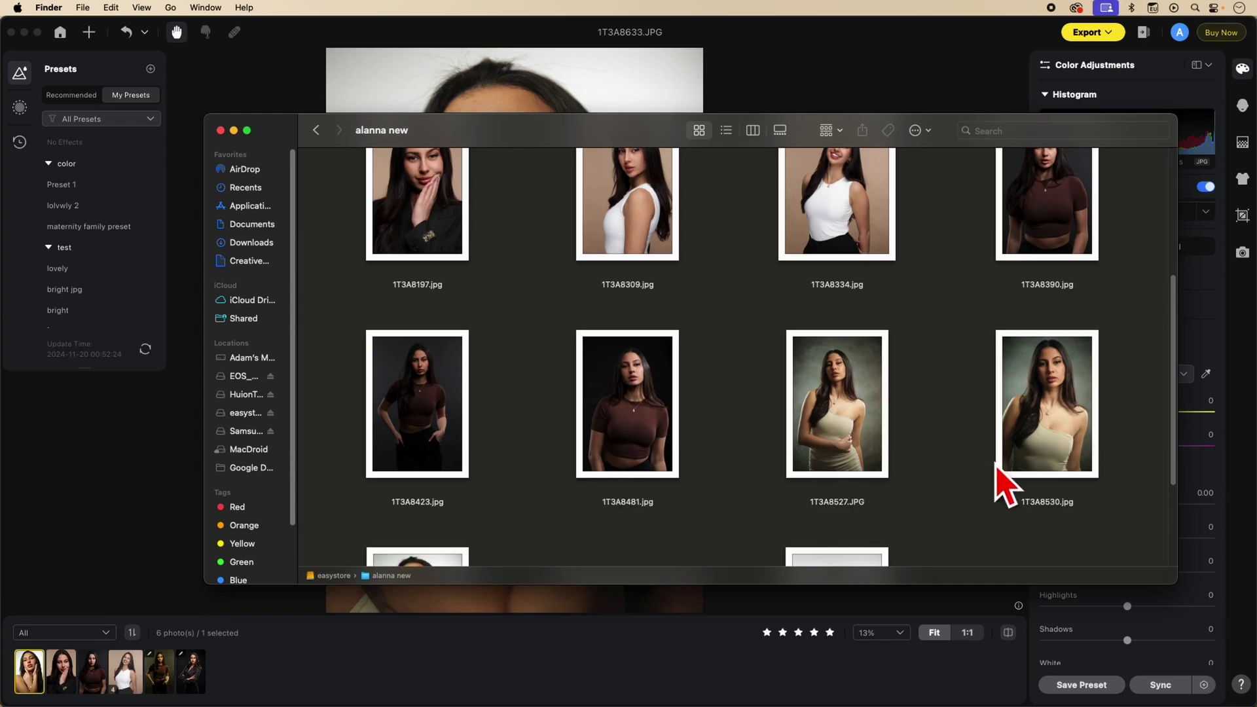
scroll(707, 412, "up", 1)
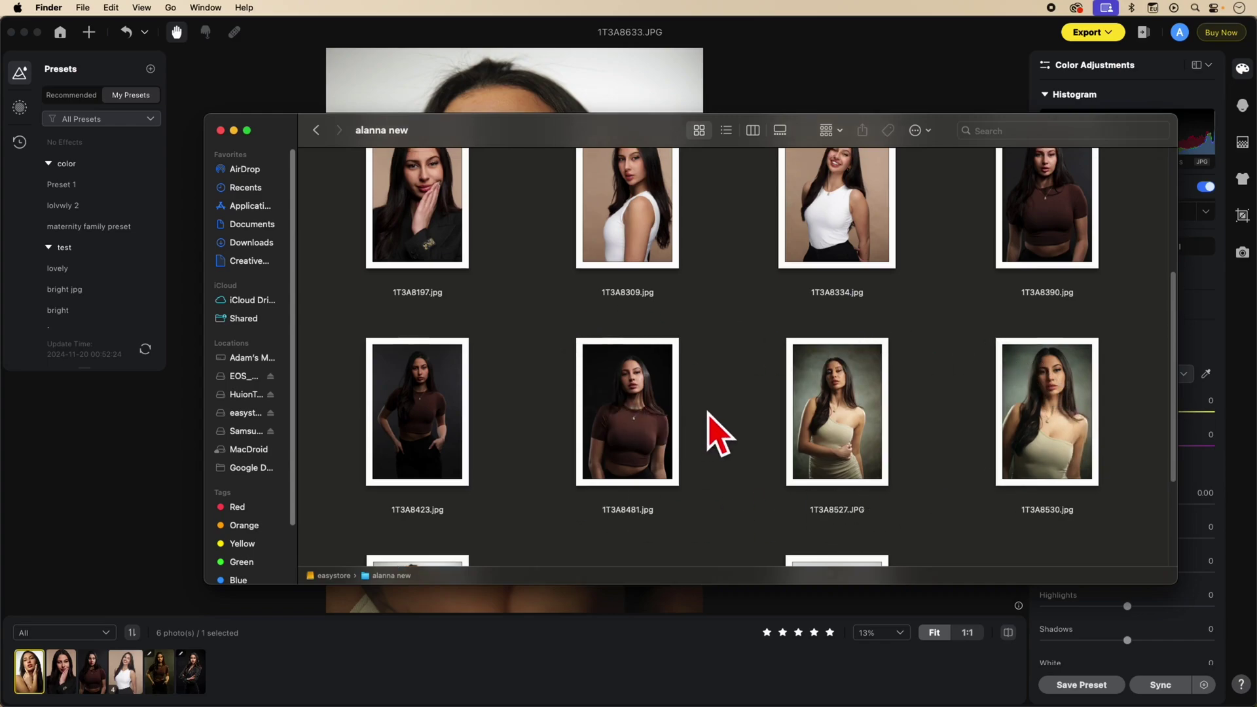
scroll(711, 426, "up", 5)
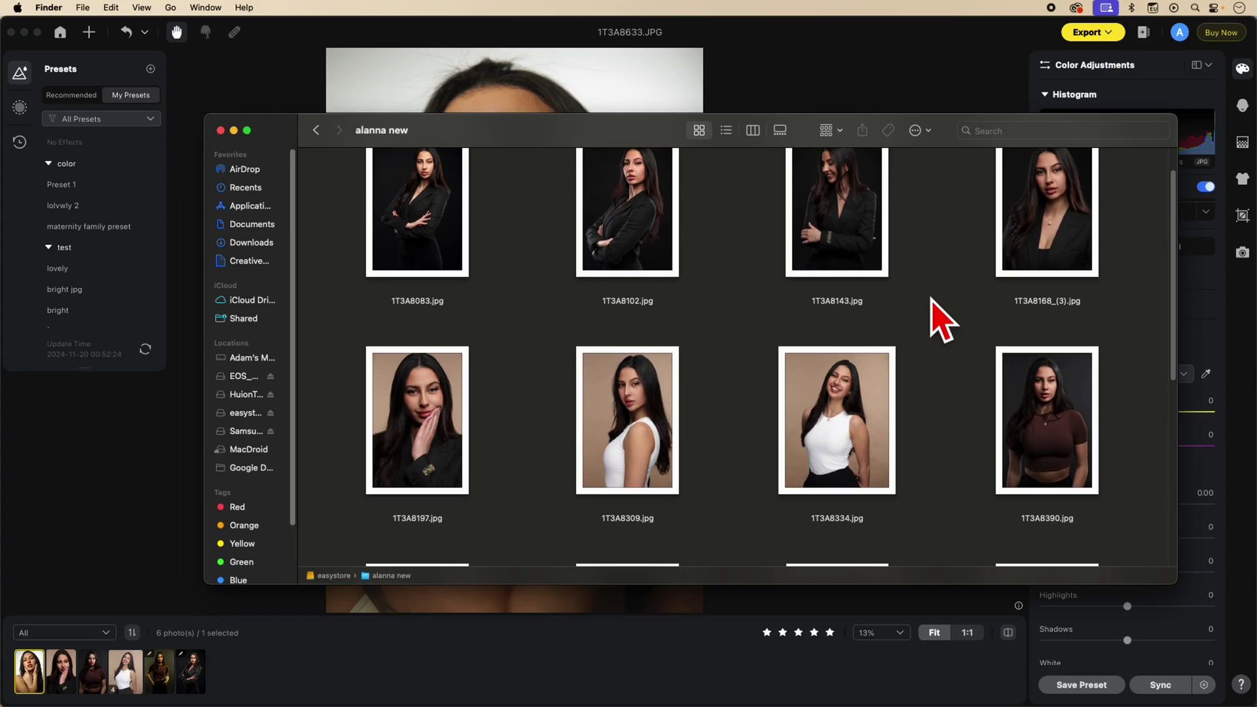
scroll(797, 456, "down", 2)
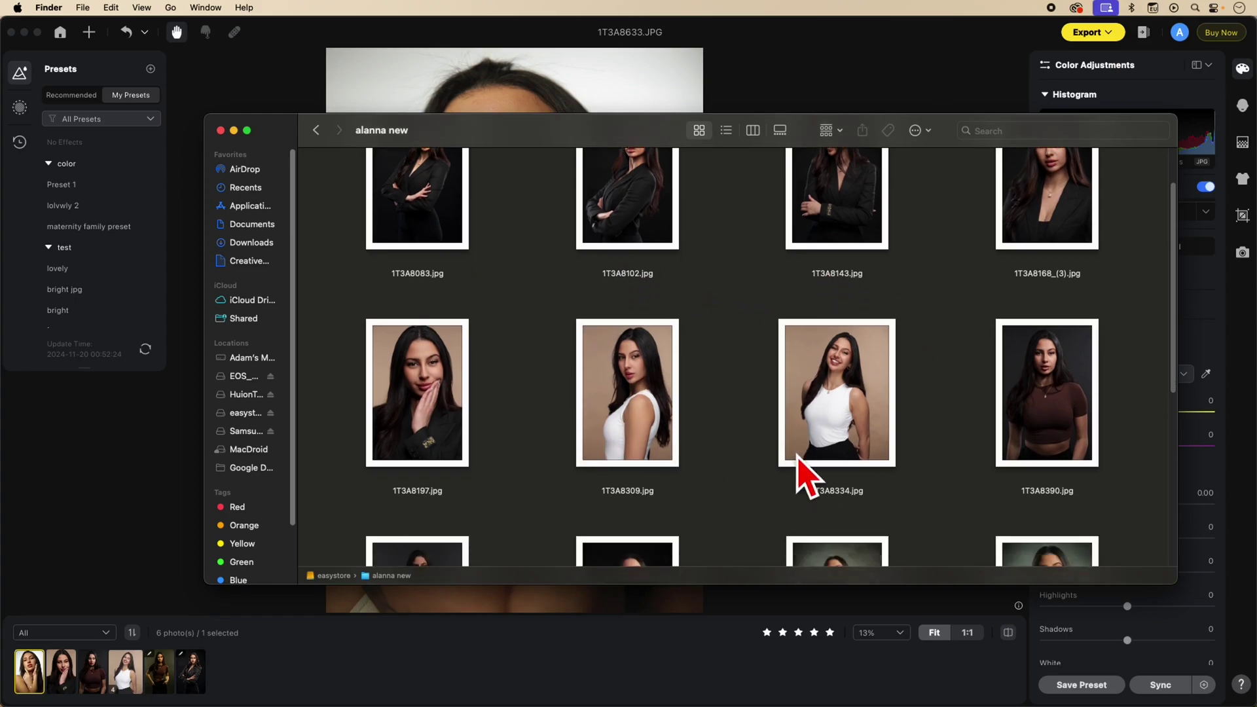
scroll(797, 456, "down", 5)
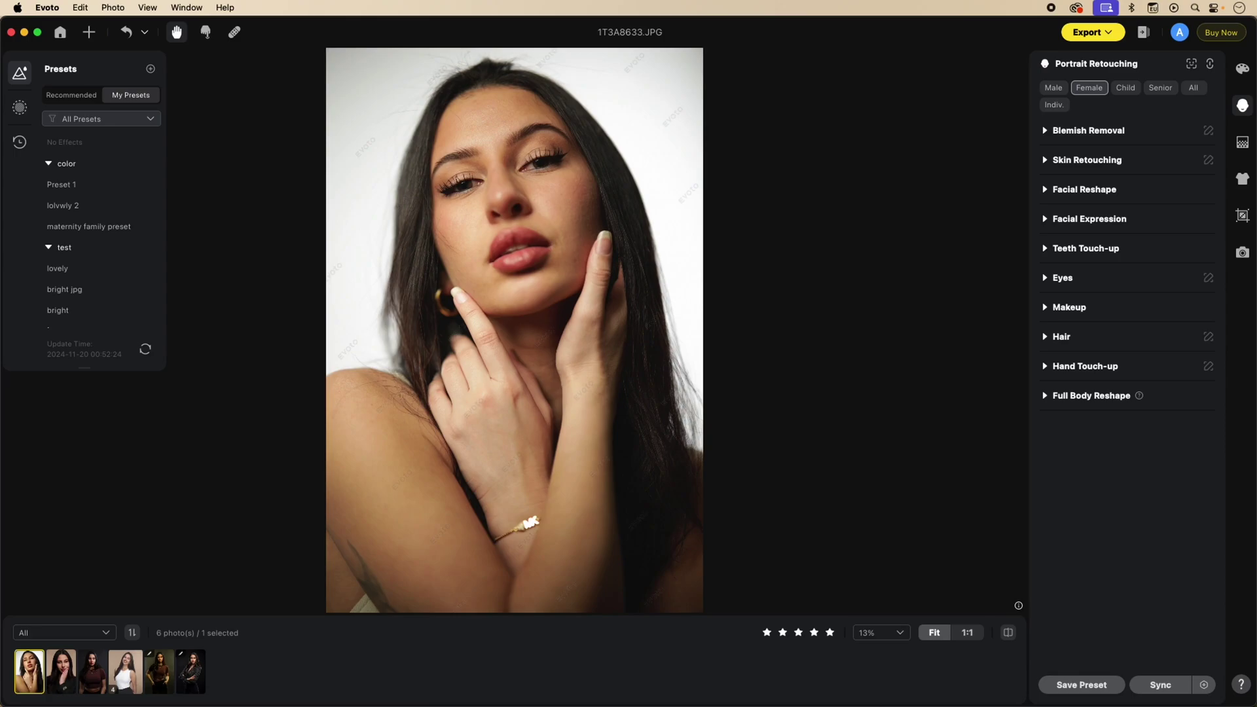
Retouch the face skin in 1T3A8633.JPG with Even with Dodge & Burn at 80 and Sculpt with Dodge & Burn at 75
left_click(1049, 336)
left_click(1057, 161)
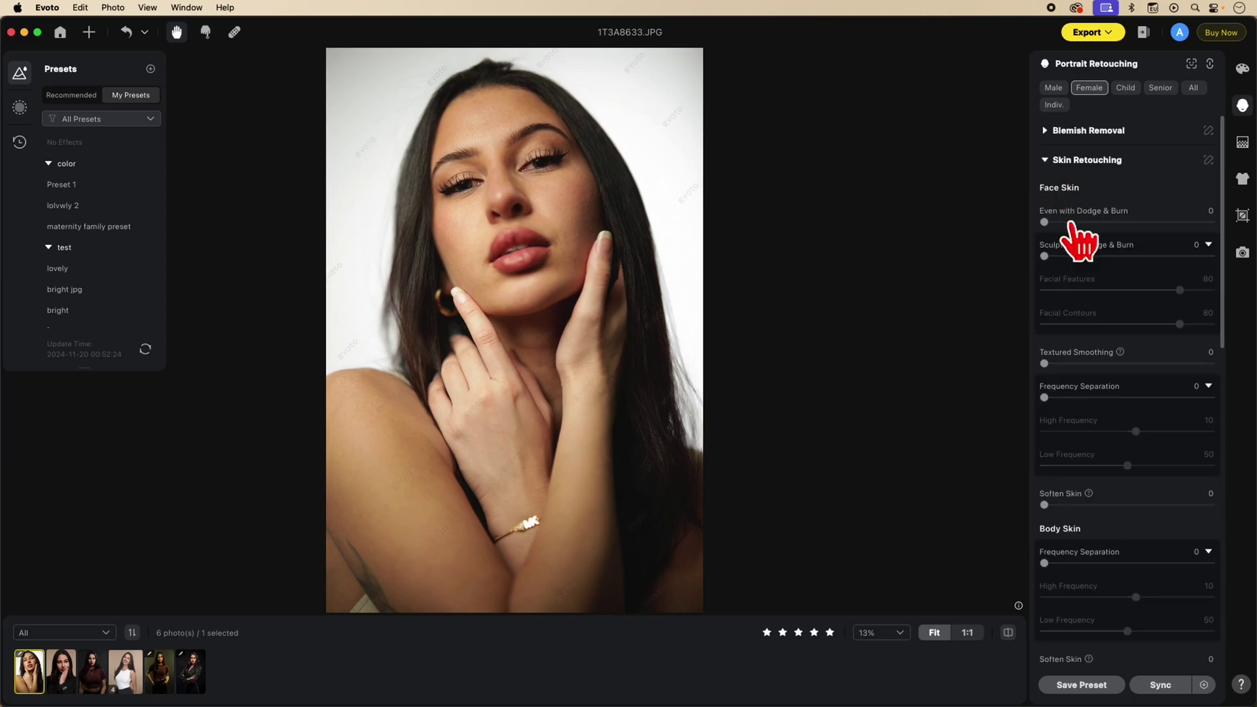
left_click_drag(1047, 223, 1179, 223)
left_click_drag(1044, 256, 1171, 256)
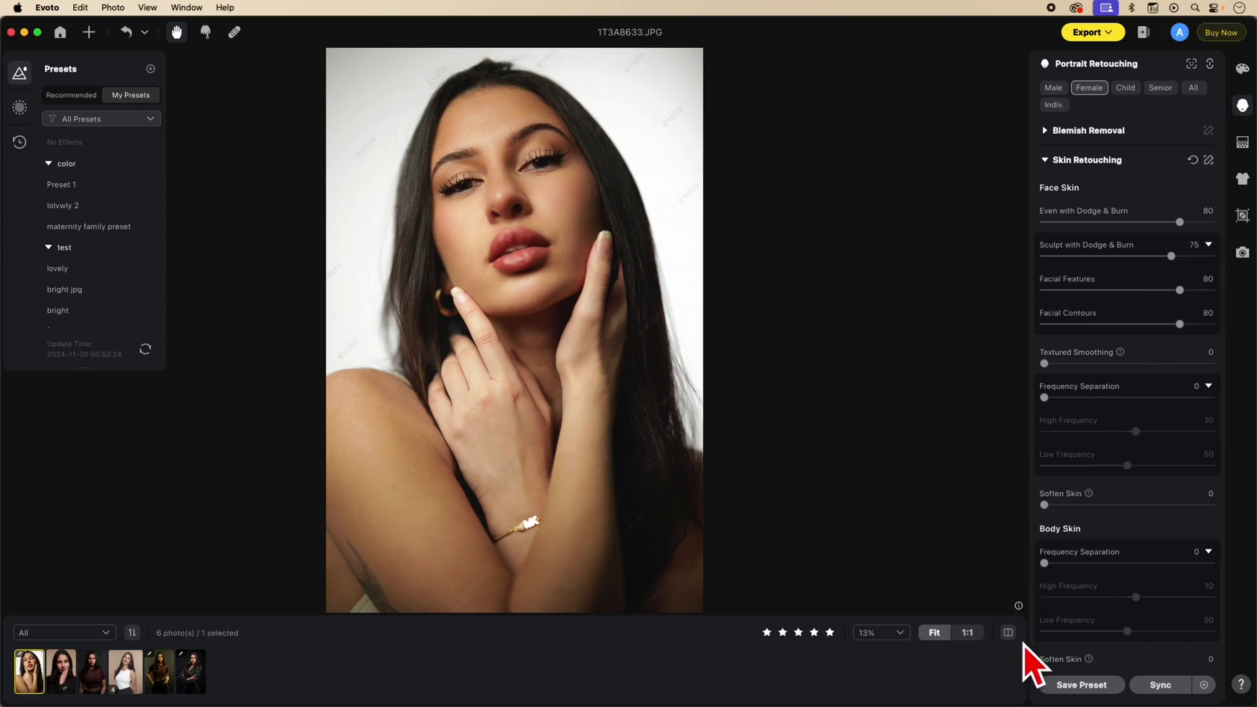
Compare the retouched portrait with its unedited version
left_click(1009, 632)
left_click(1009, 632)
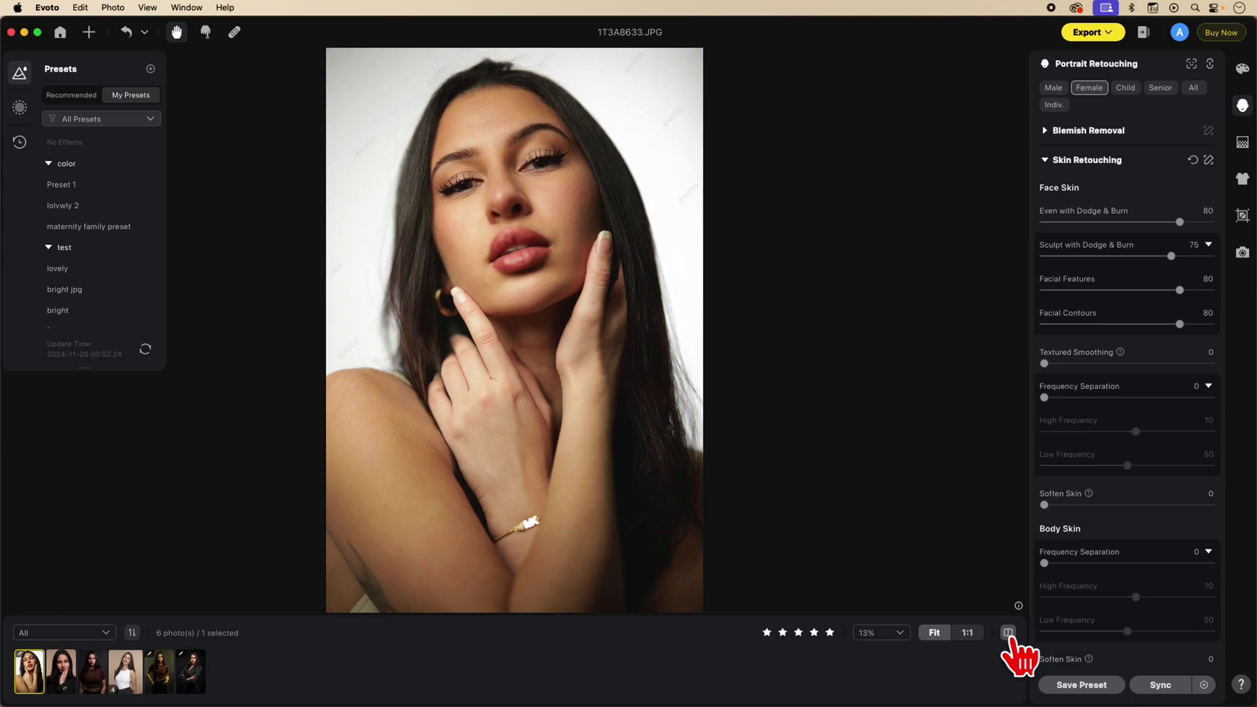
left_click(1009, 632)
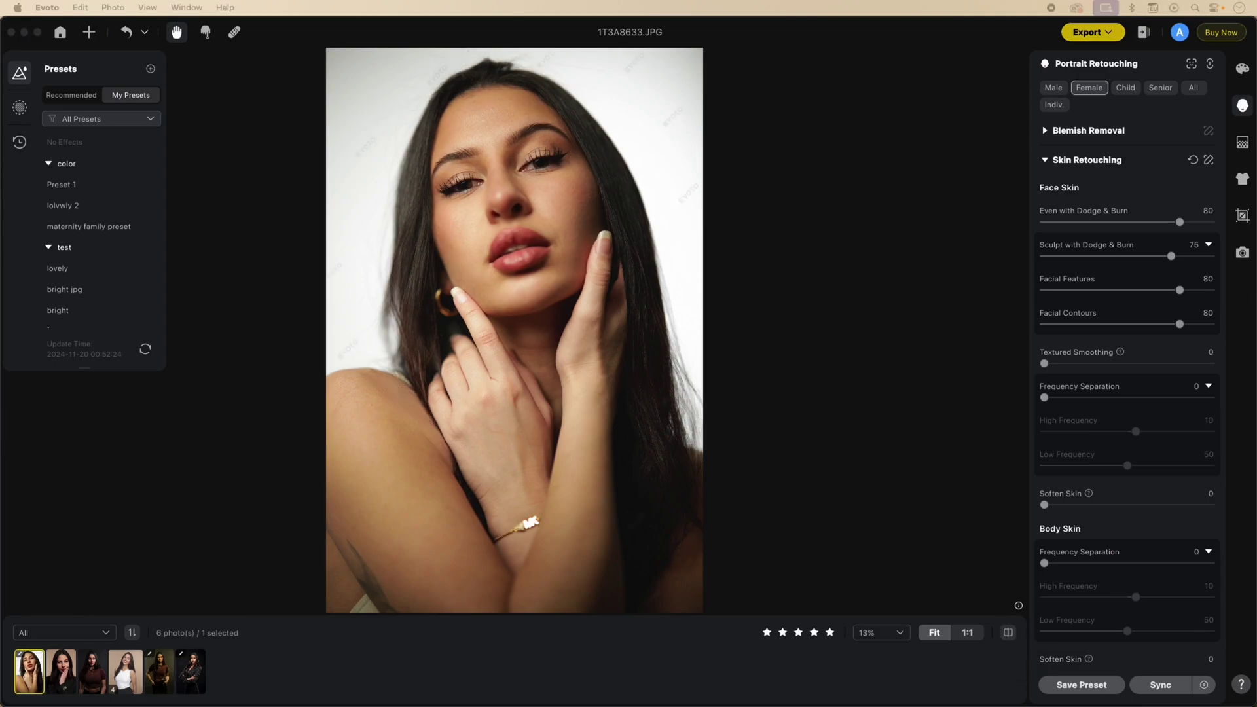
Export the retouched photo as an lrcat file to the original lrcat folder, reviewing the source photo folder in Finder before exporting
left_click(1090, 32)
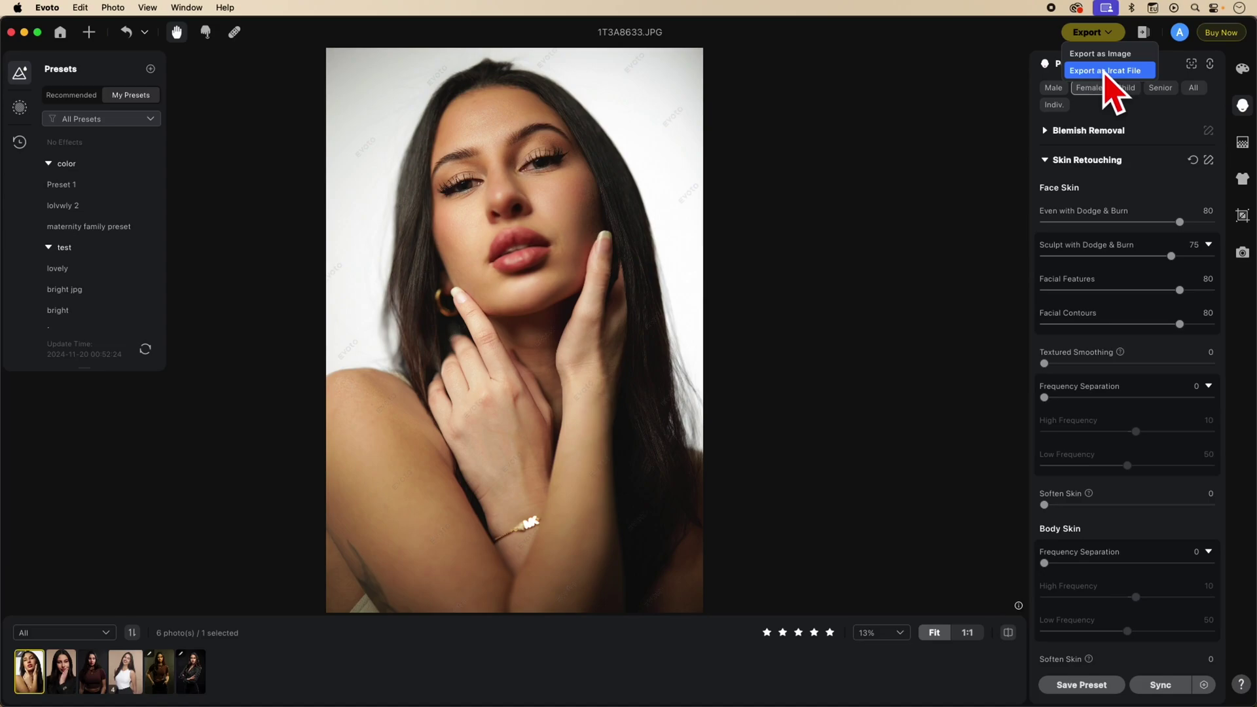
left_click(1105, 71)
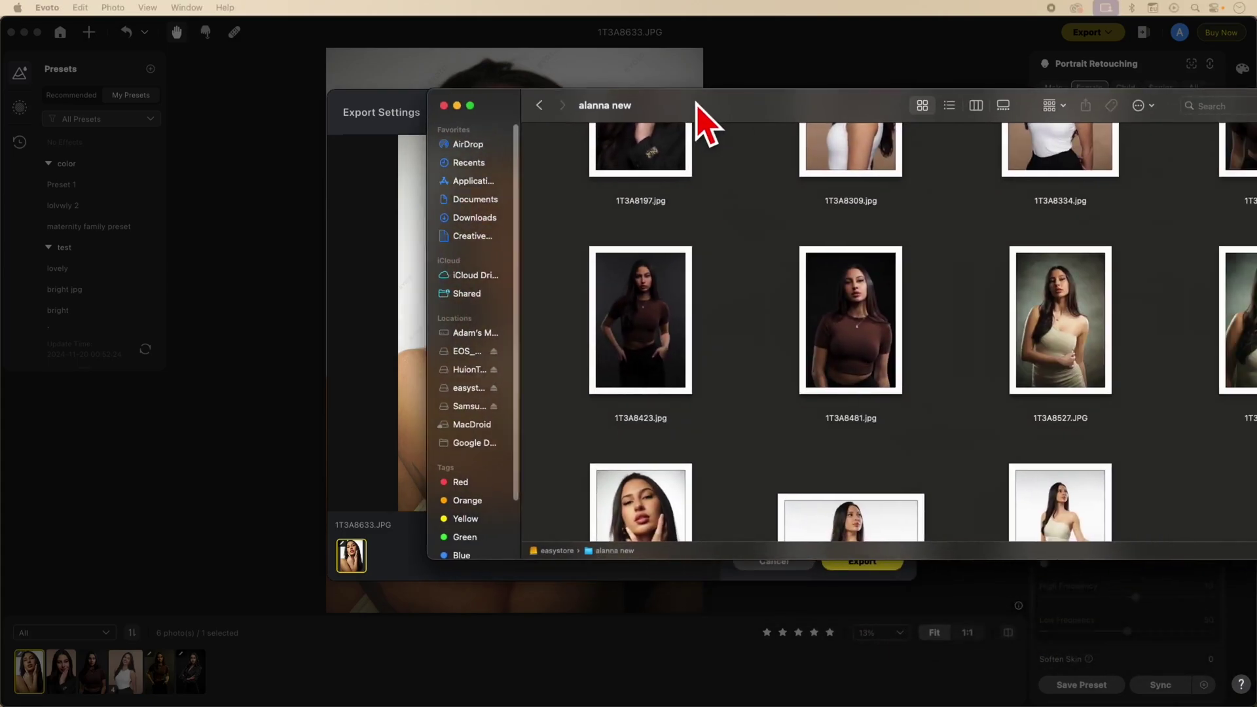
left_click_drag(696, 118, 458, 146)
scroll(624, 383, "down", 2)
scroll(623, 393, "up", 5)
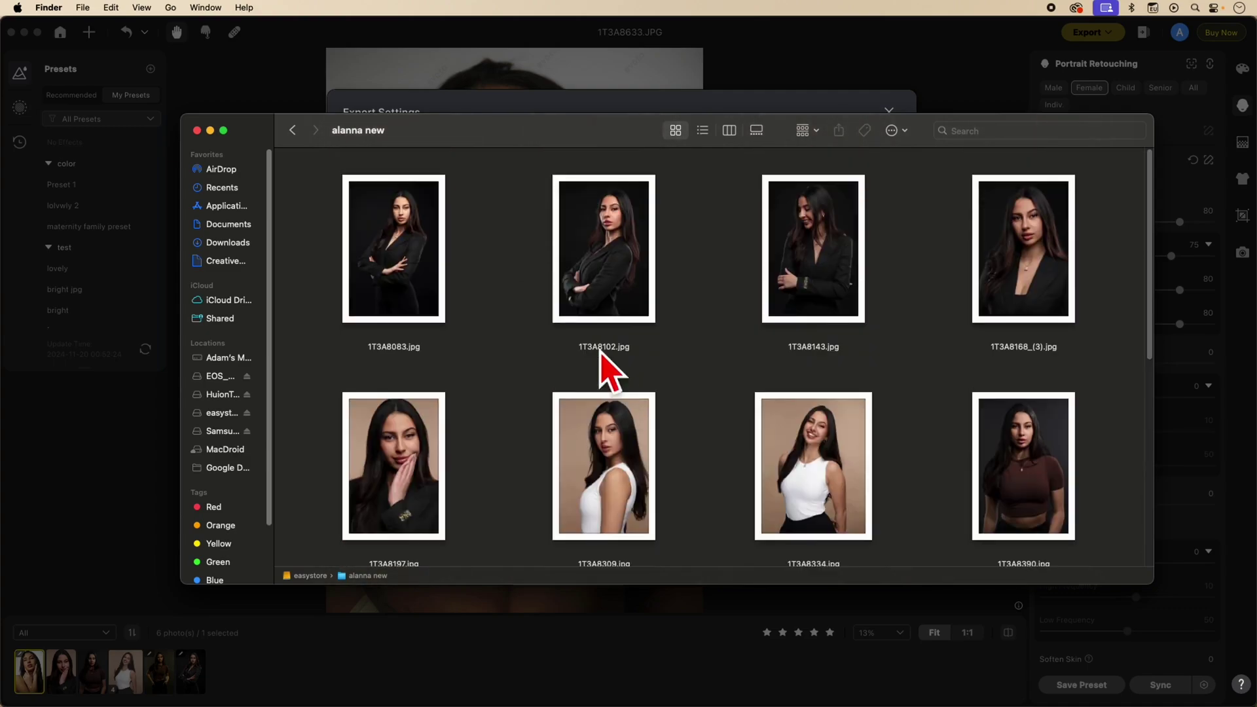
left_click_drag(547, 141, 1256, 116)
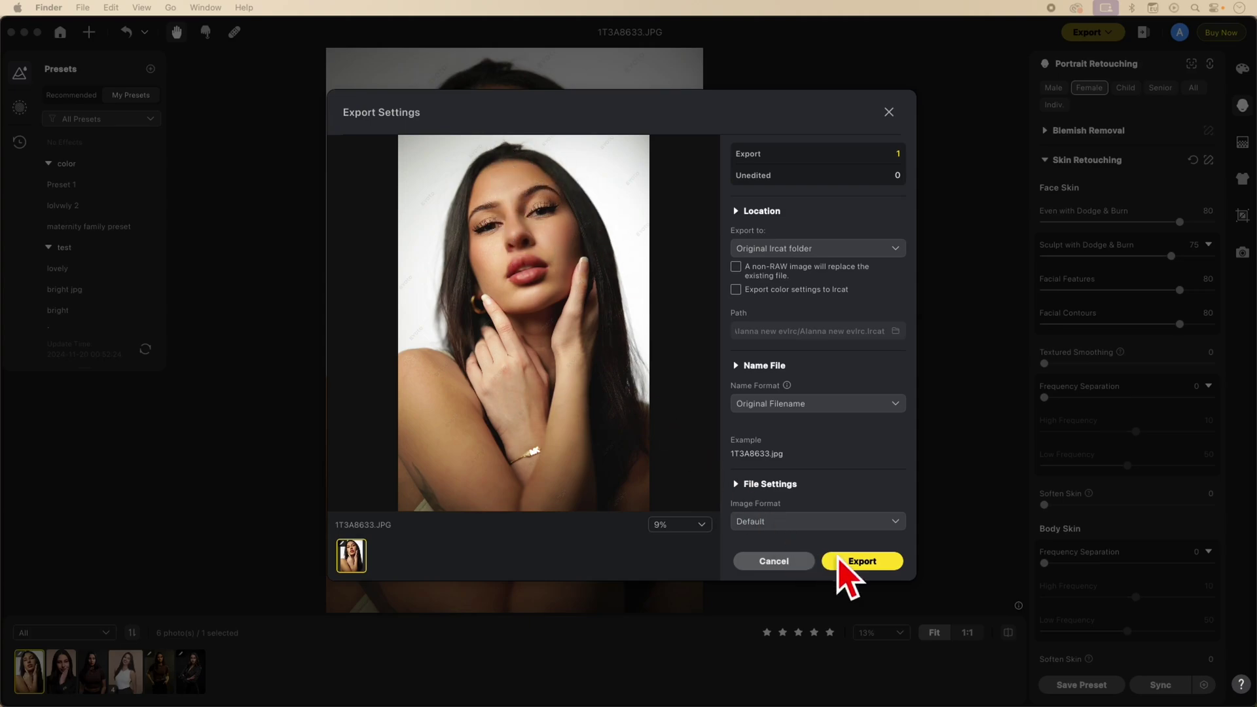
left_click(861, 565)
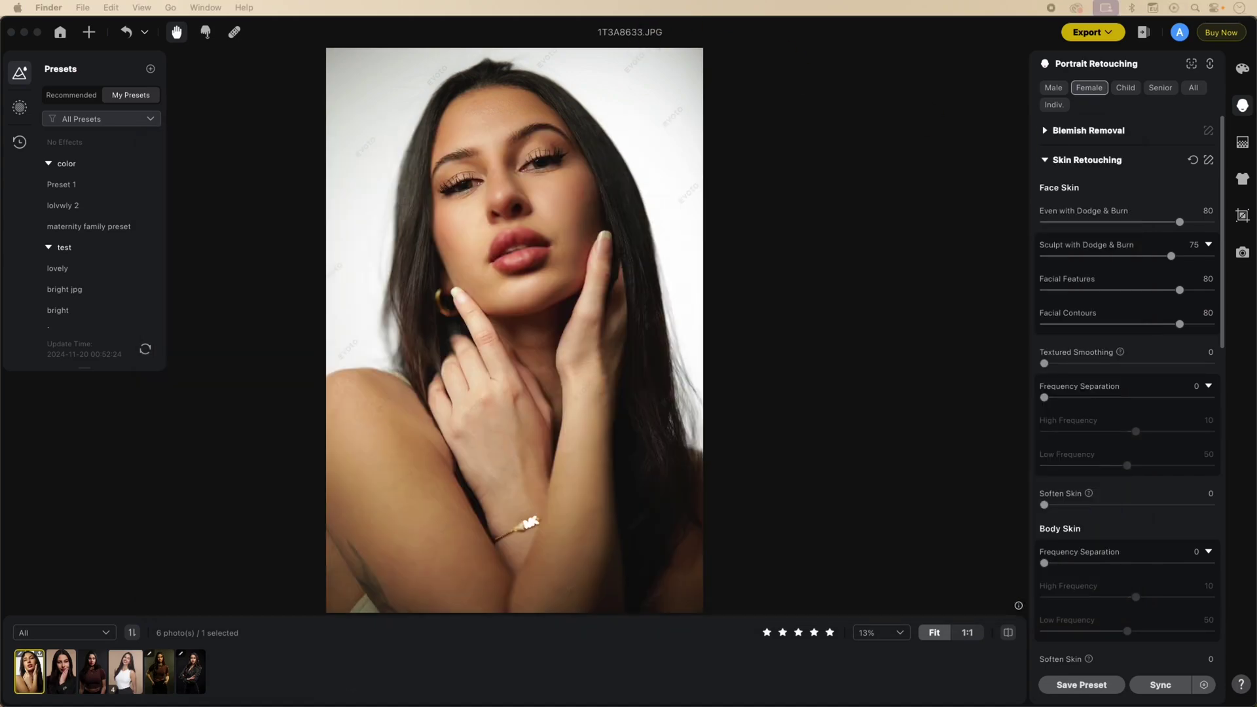
Switch to Lightroom Classic, reveal the exported 1T3A8633_(2).JPG in Finder, and return to its stack in the Library grid
mouse_move(367, 694)
left_click(433, 690)
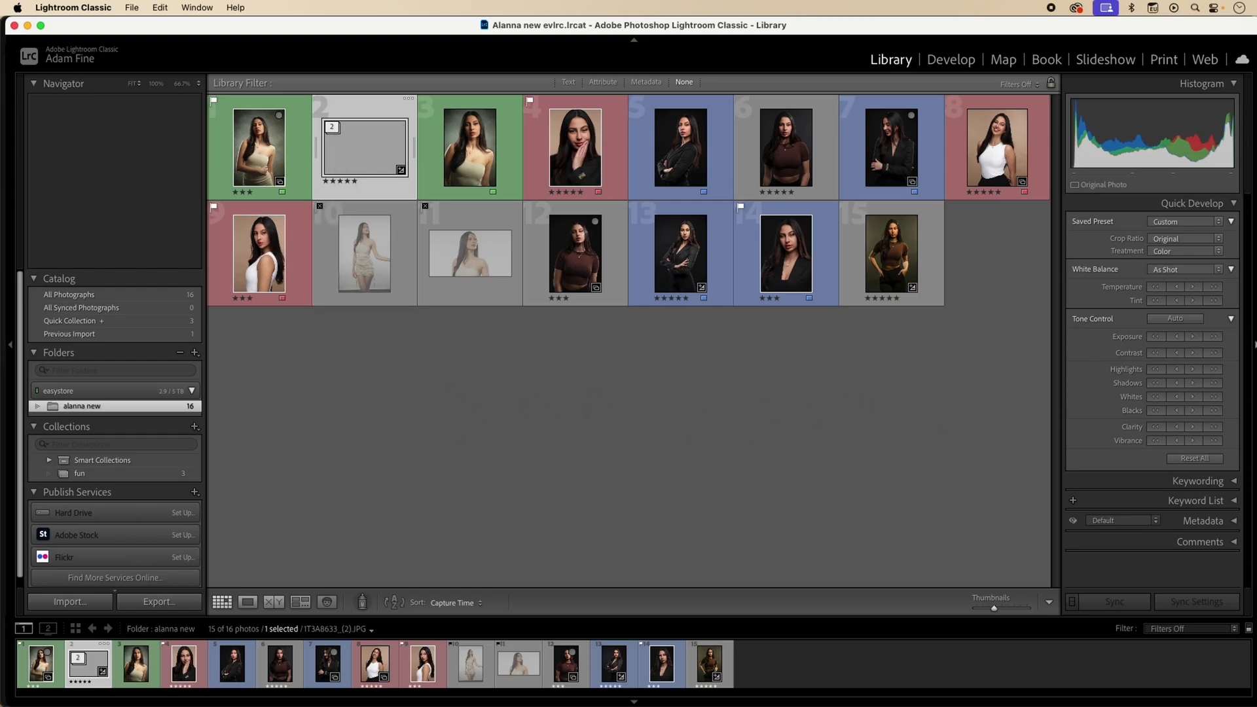
key("super+r")
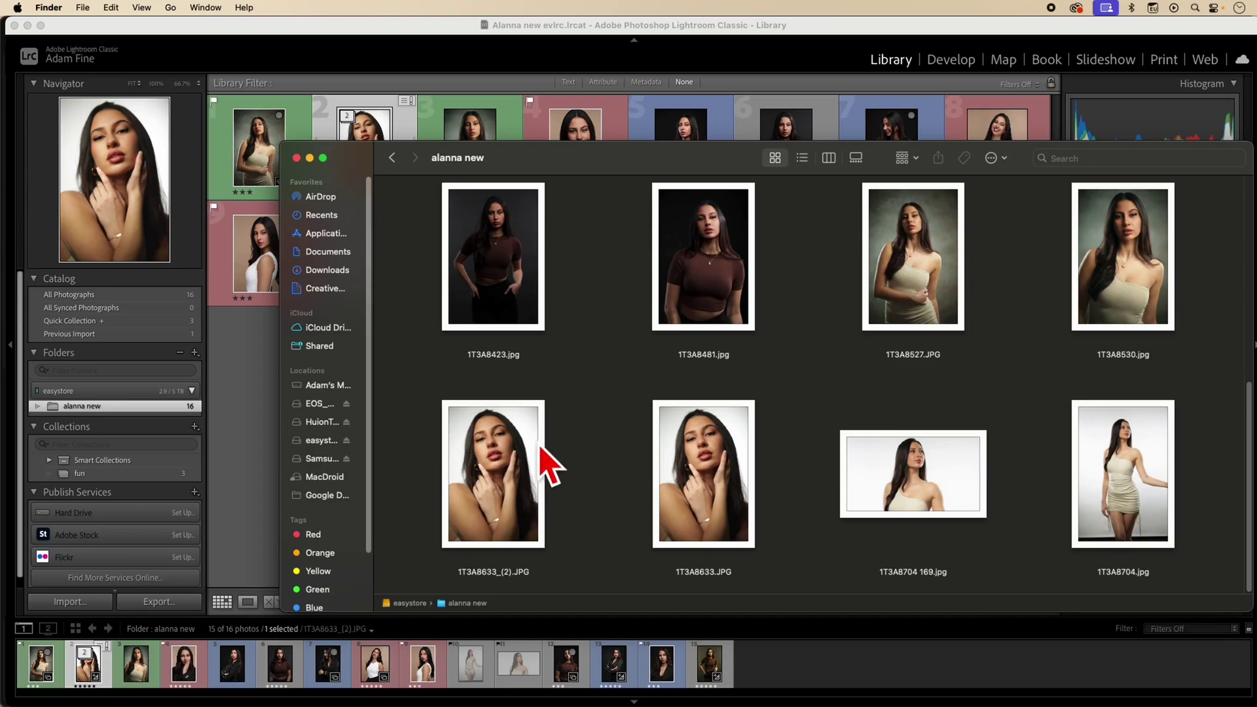
key("super+w")
left_click(360, 180)
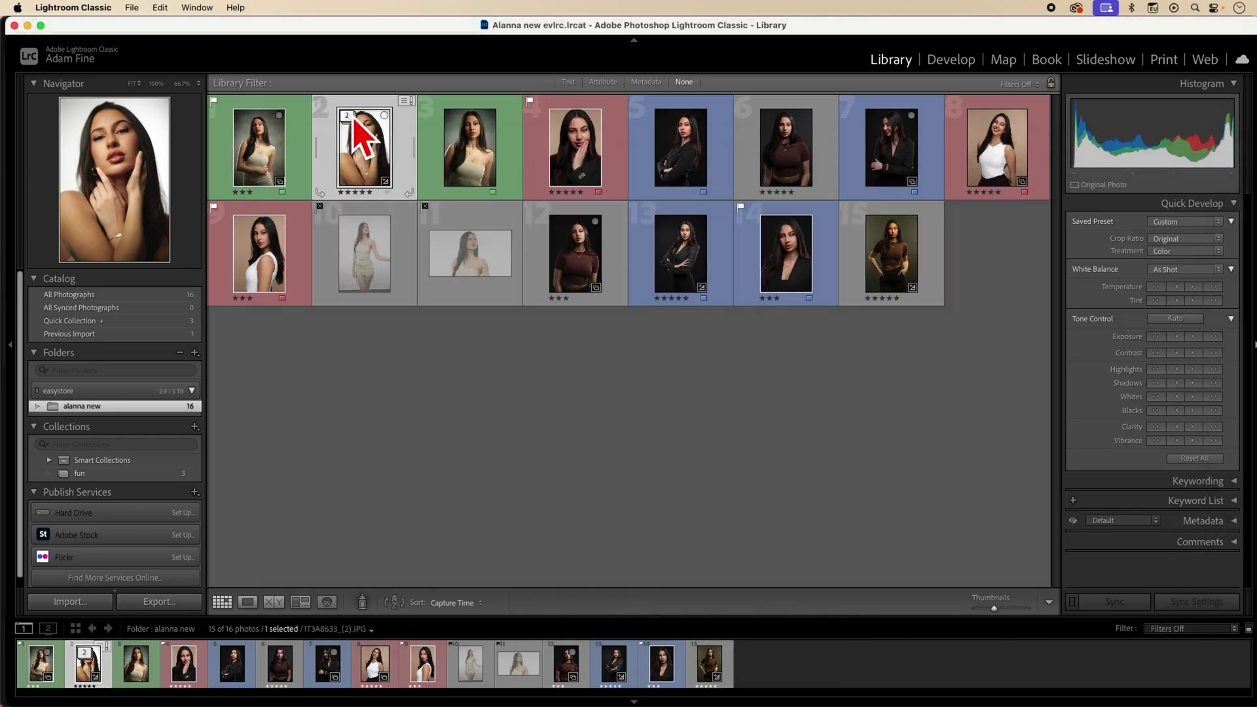
Expand the 1T3A8633 stack and compare the retouched copy with the original in Develop's Reference View, returning to Loupe View
left_click(354, 115)
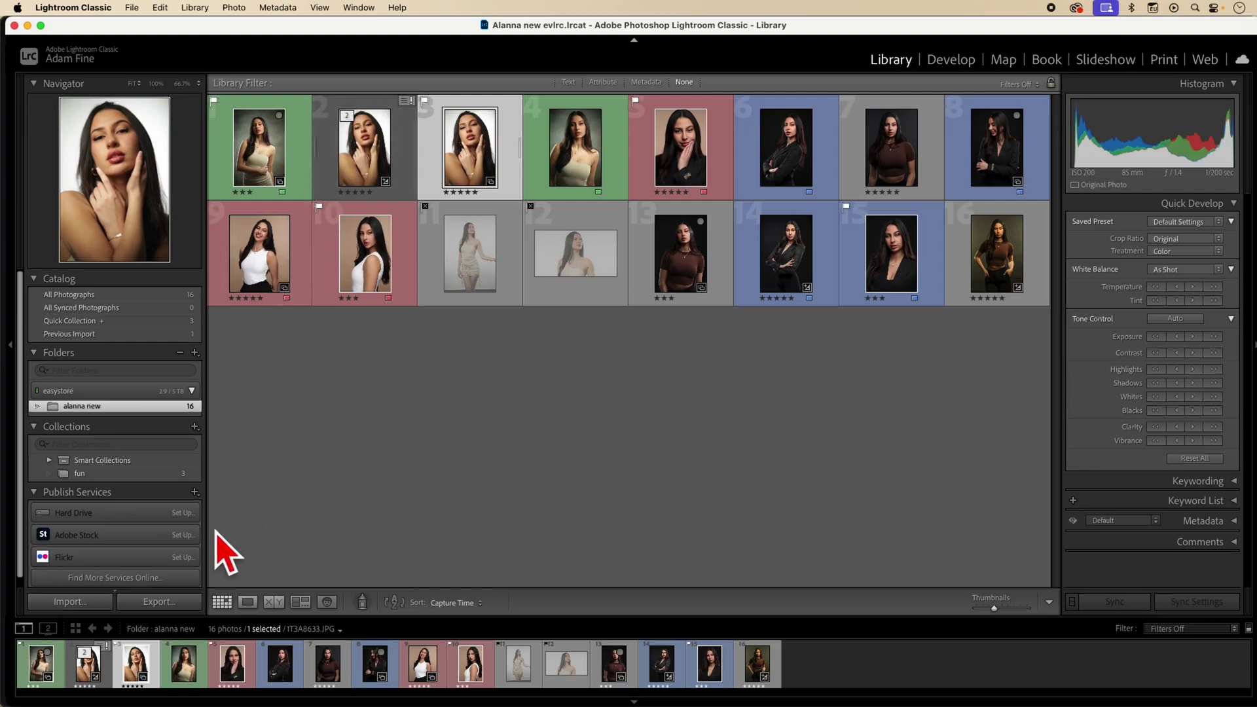
left_click(950, 60)
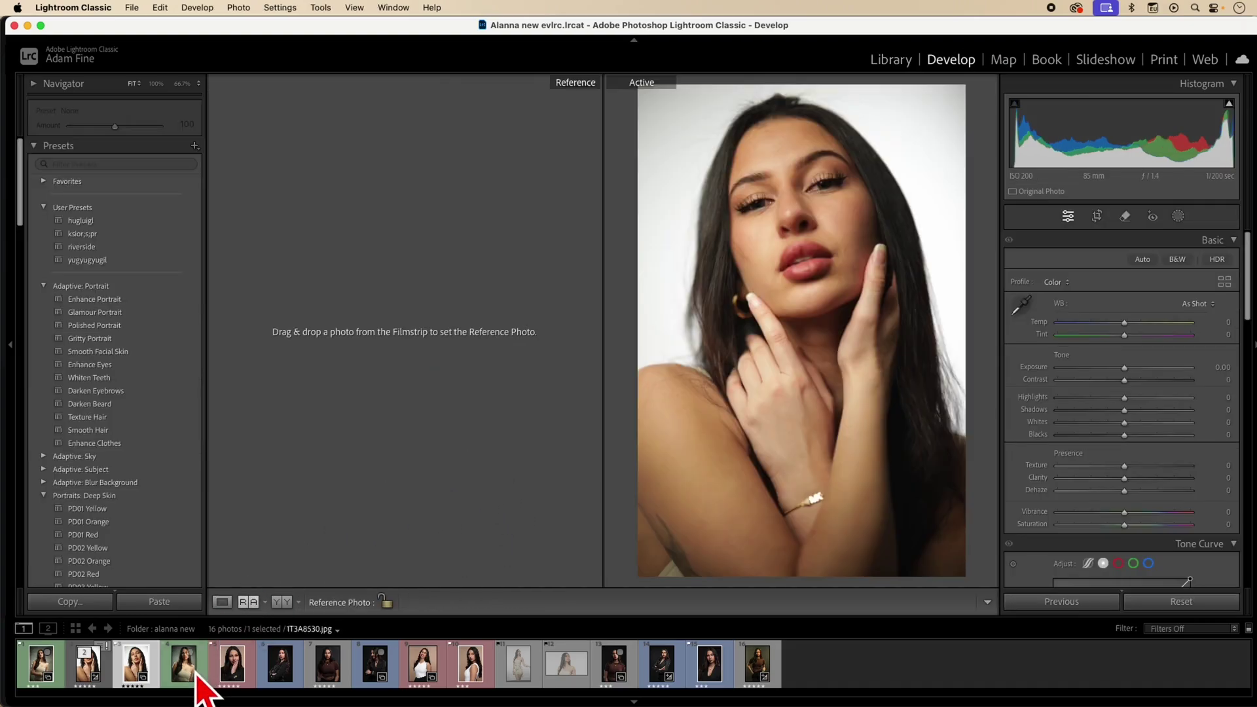
left_click_drag(127, 664, 469, 273)
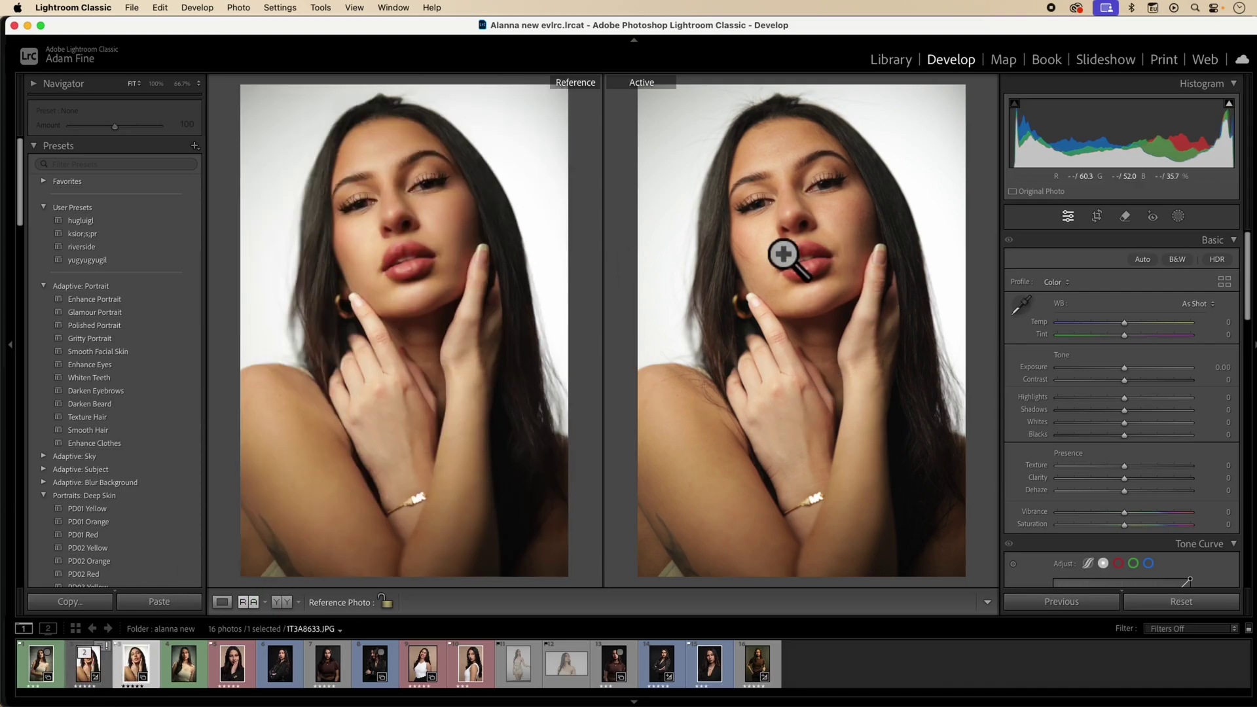
left_click(222, 602)
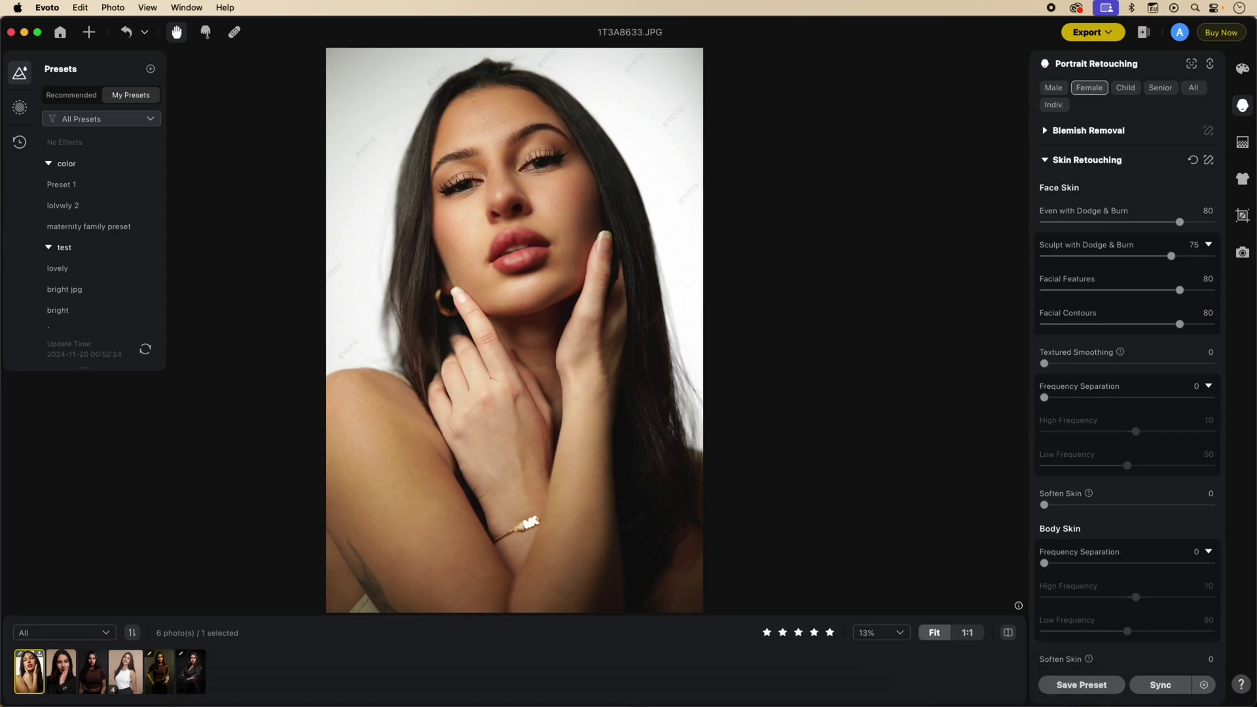
Switch to Evoto and set the white balance of 1T3A8633.JPG to Temp 58 and Tint 93
left_click(1243, 68)
left_click_drag(1127, 412, 1178, 412)
left_click_drag(1128, 446, 1209, 446)
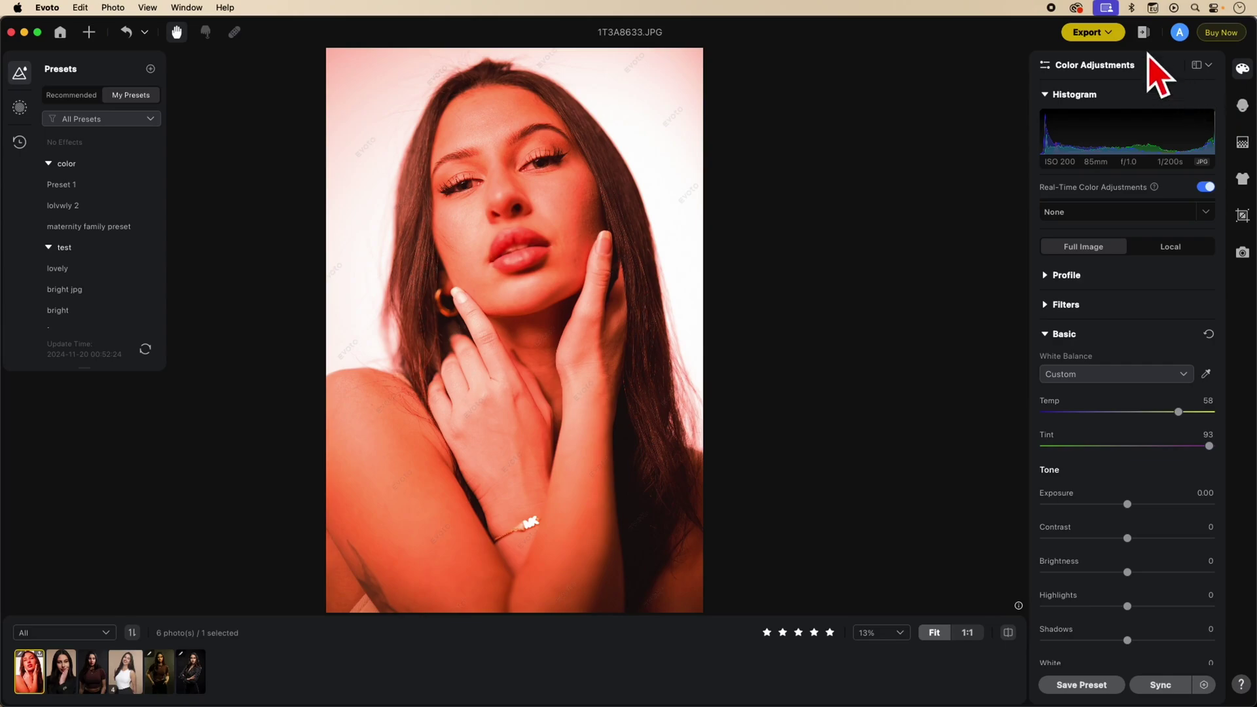
Try to export the photo as an lrcat file to the original lrcat folder with Export color settings to lrcat enabled
left_click(1112, 34)
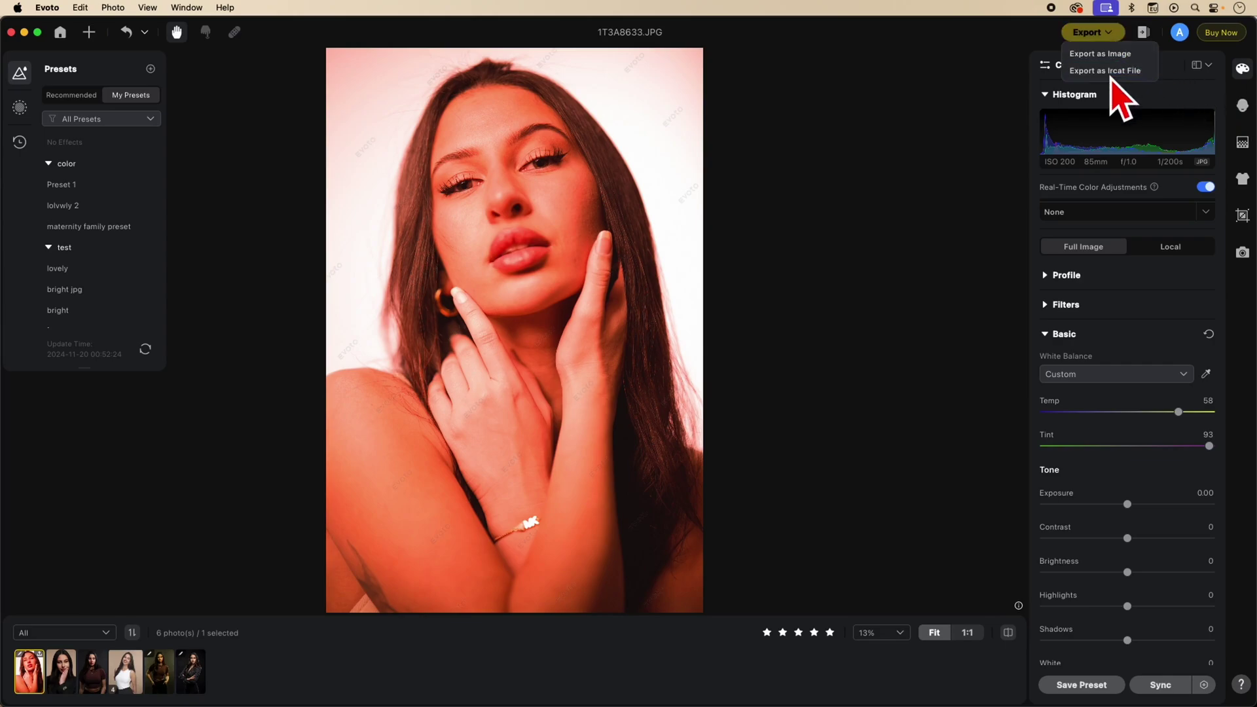
left_click(1112, 72)
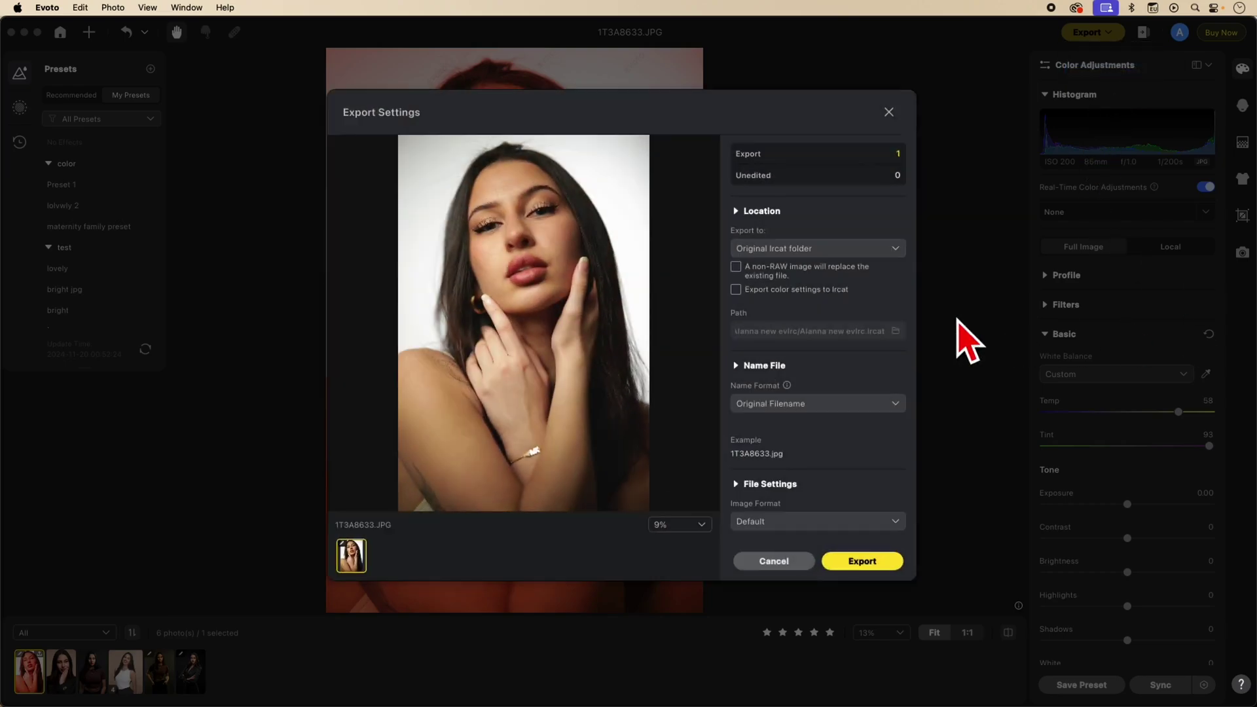
left_click(736, 290)
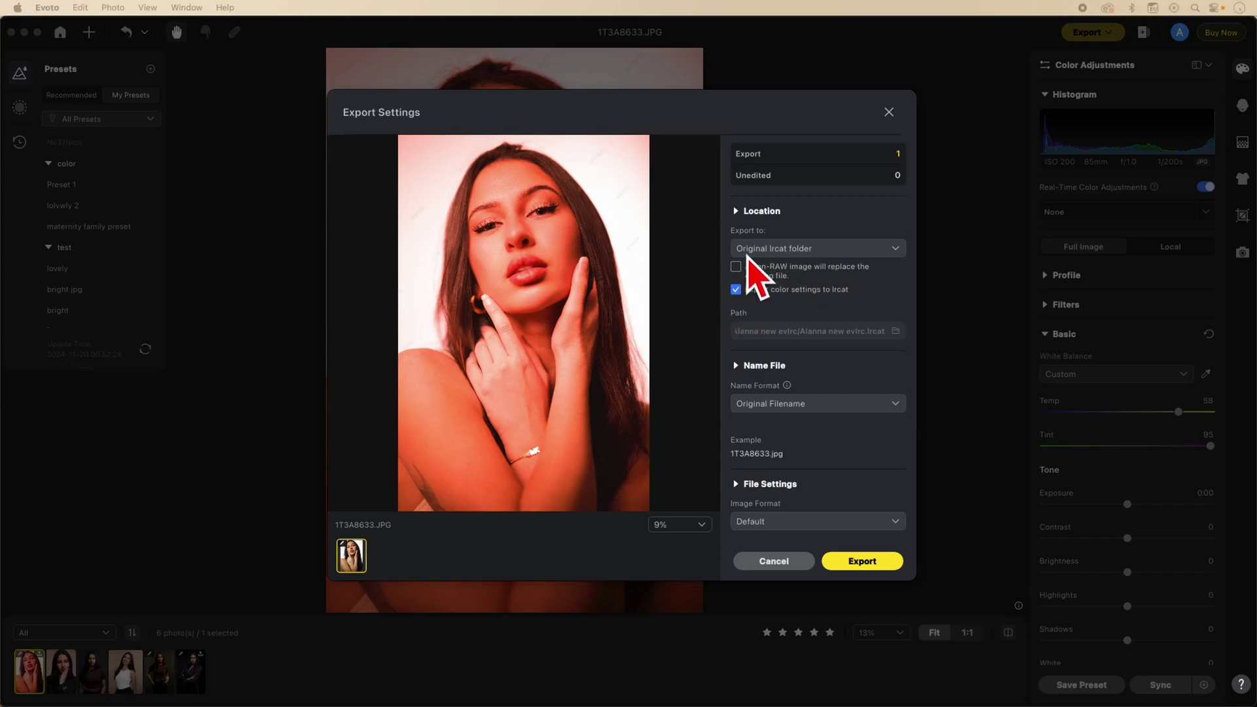
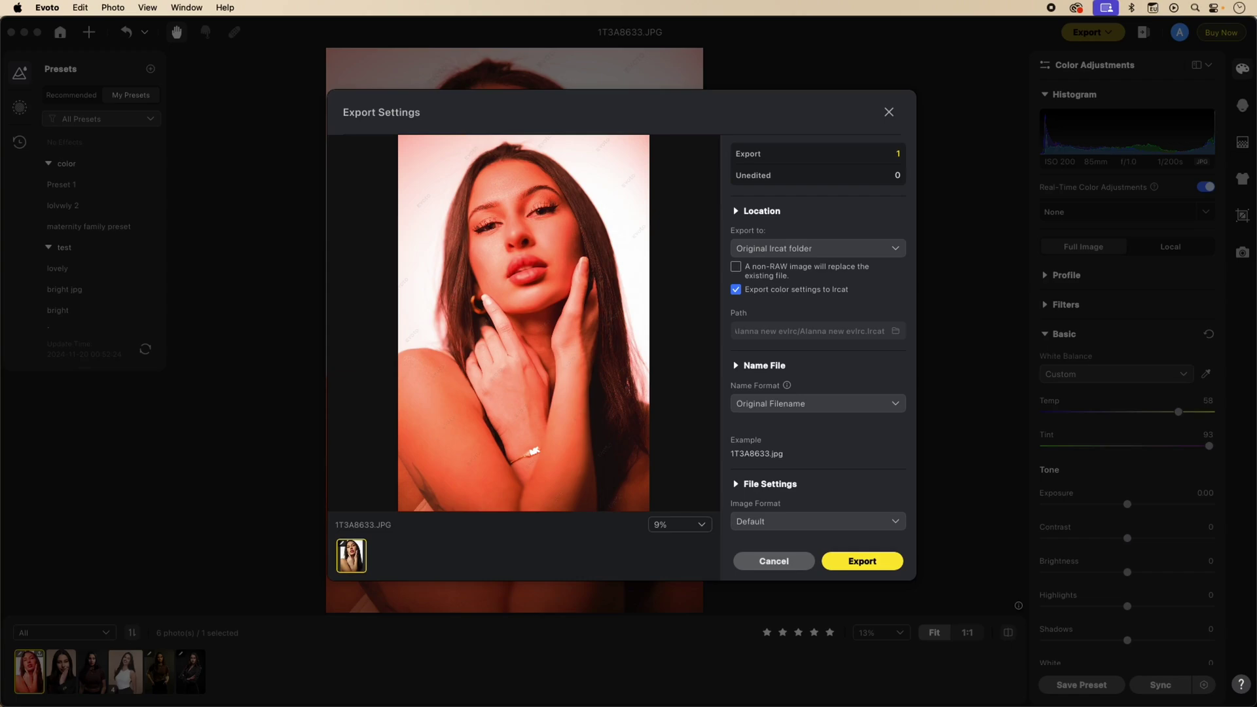
left_click(851, 563)
left_click(864, 564)
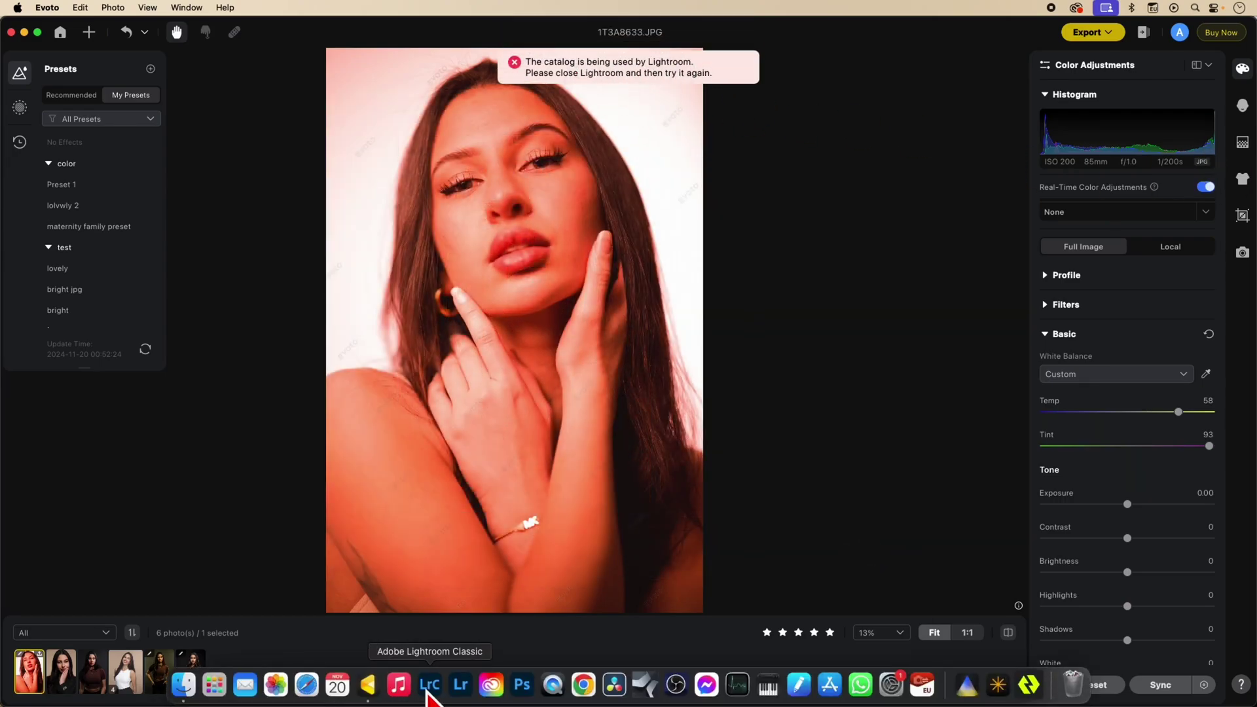
Close Lightroom Classic, export the photo from Evoto as an lrcat file with color settings included, and close the resulting Finder window
left_click(430, 681)
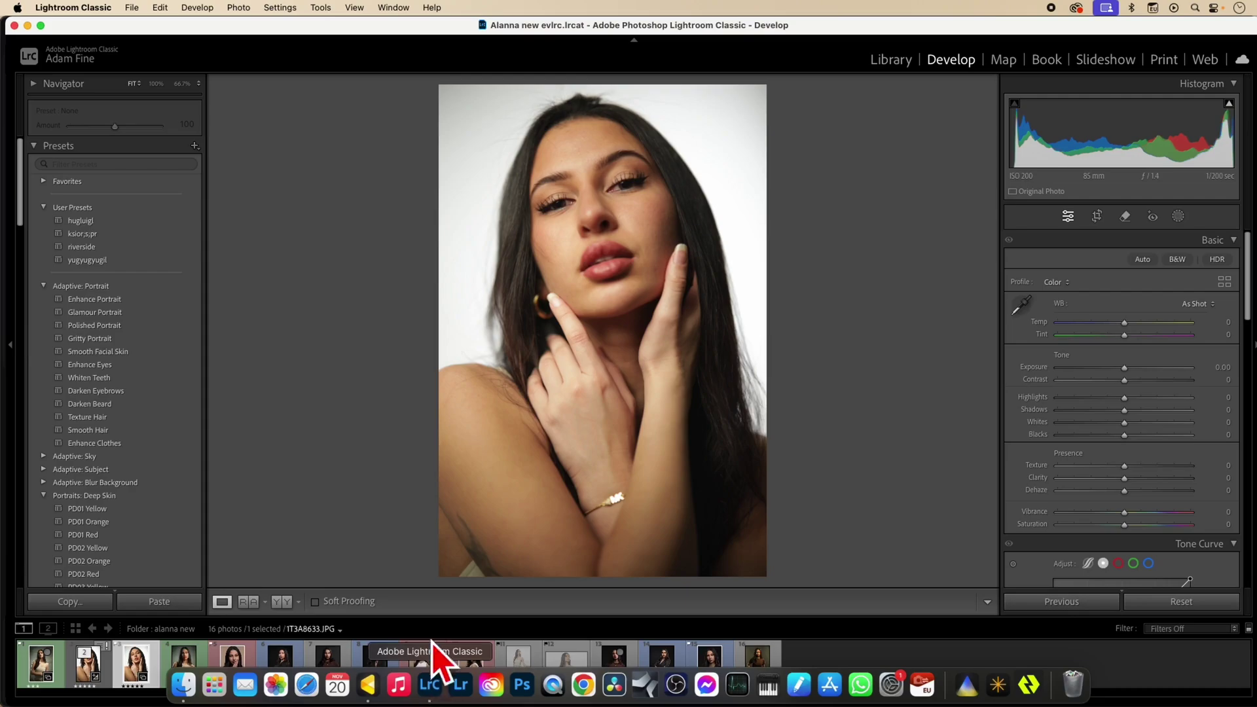
left_click(14, 26)
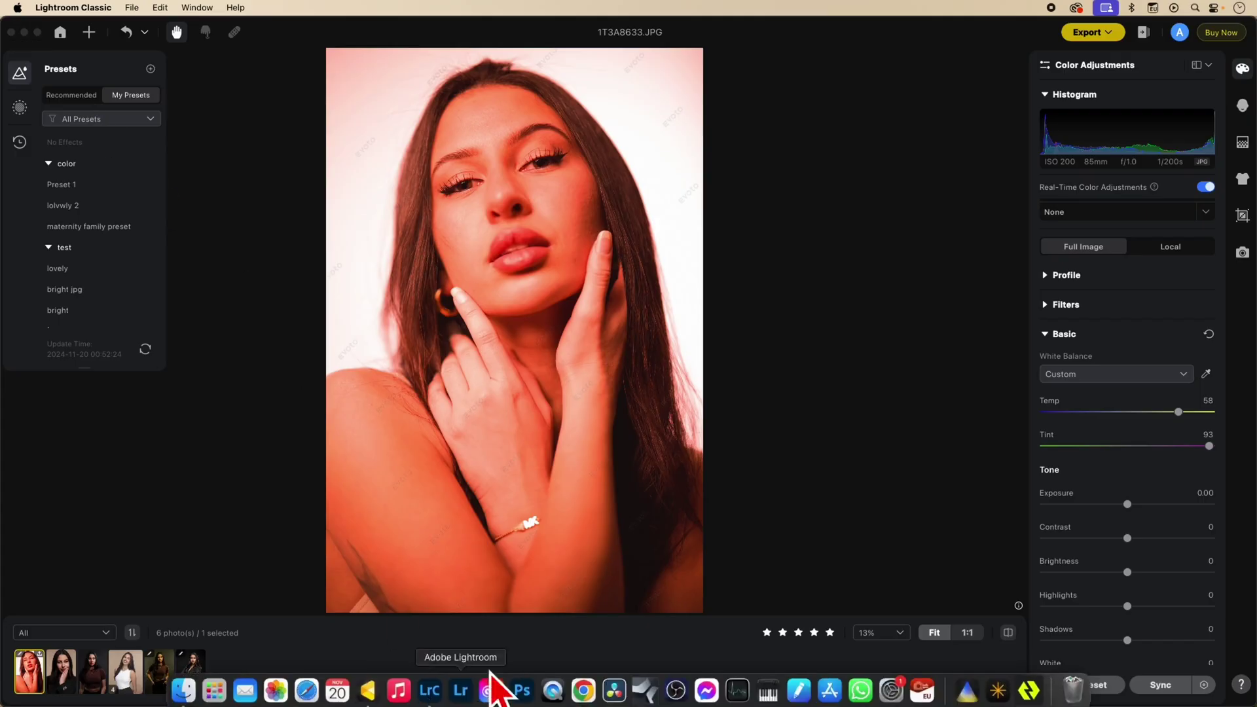
left_click(1090, 33)
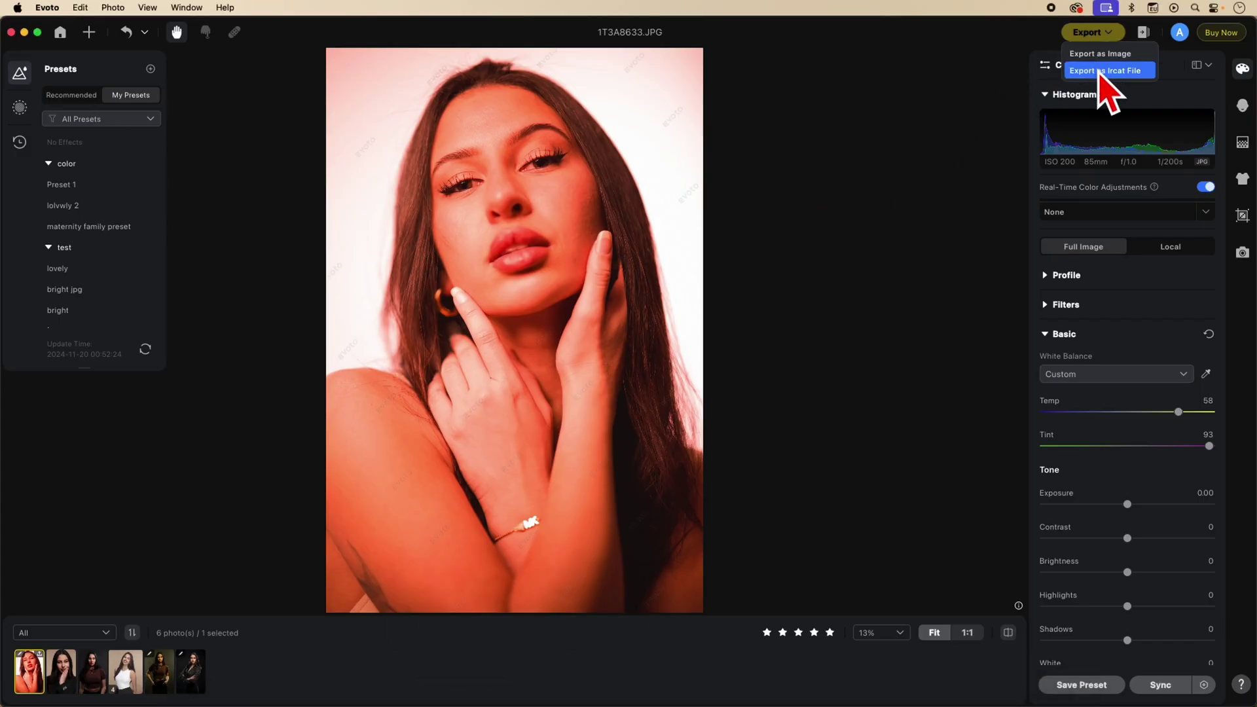
left_click(1100, 72)
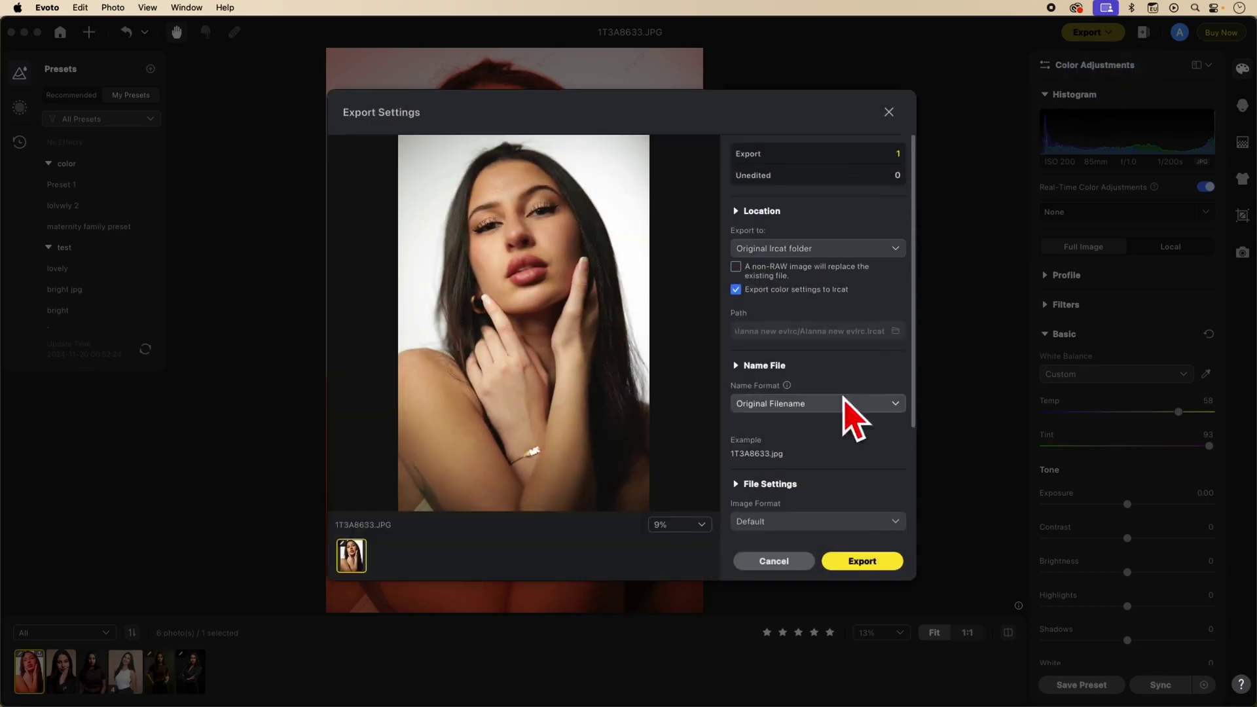
left_click(863, 562)
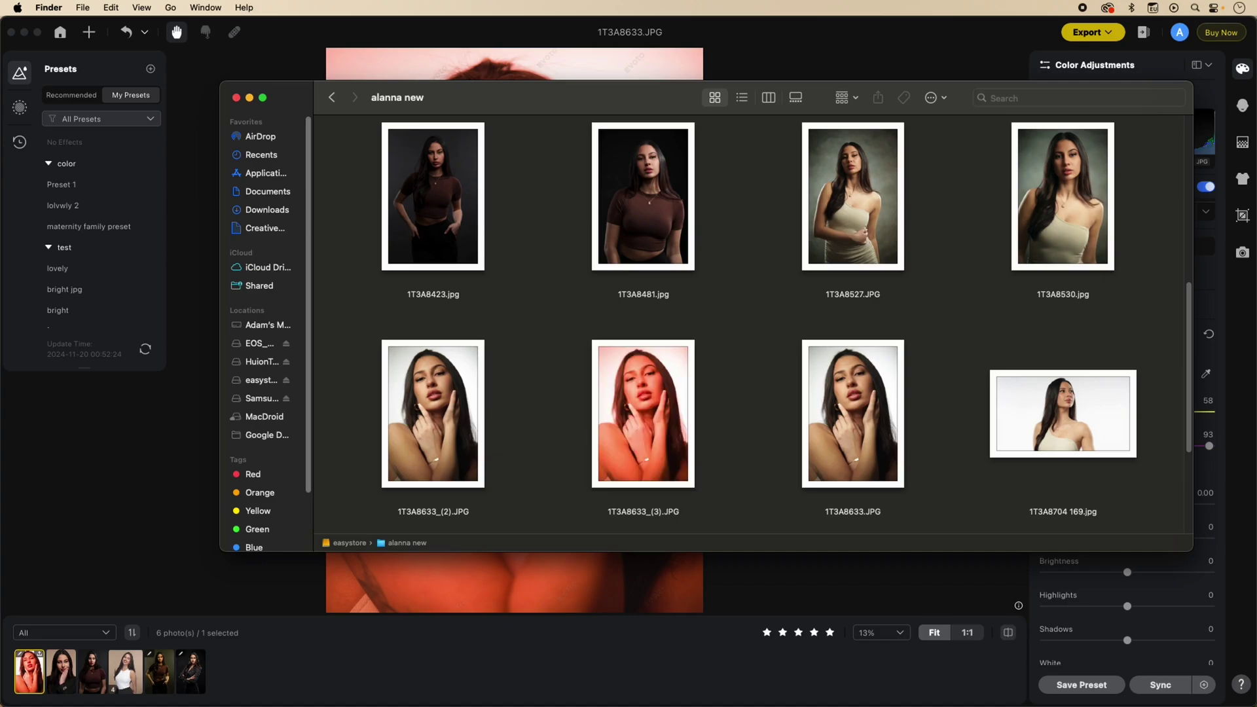
key("super+w")
Reopen the catalog in Lightroom Classic and review the stacked 1T3A8633 photo and its exported copies in Develop
mouse_move(359, 692)
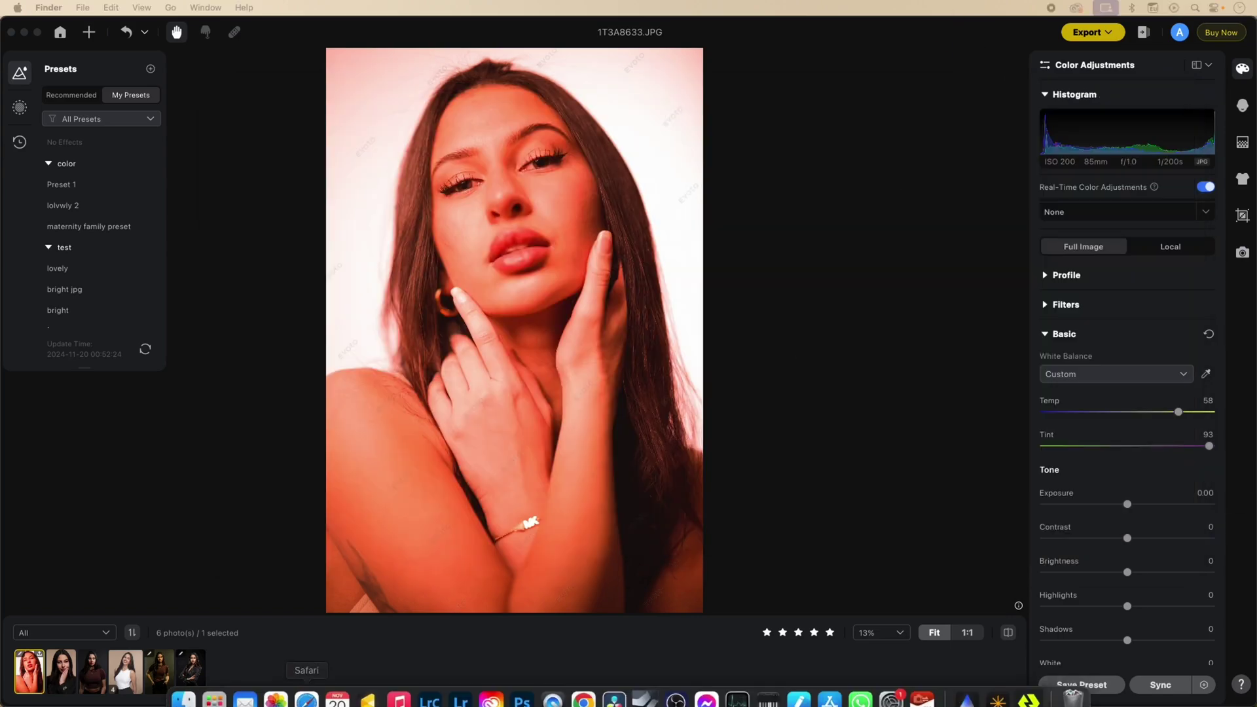
left_click(430, 688)
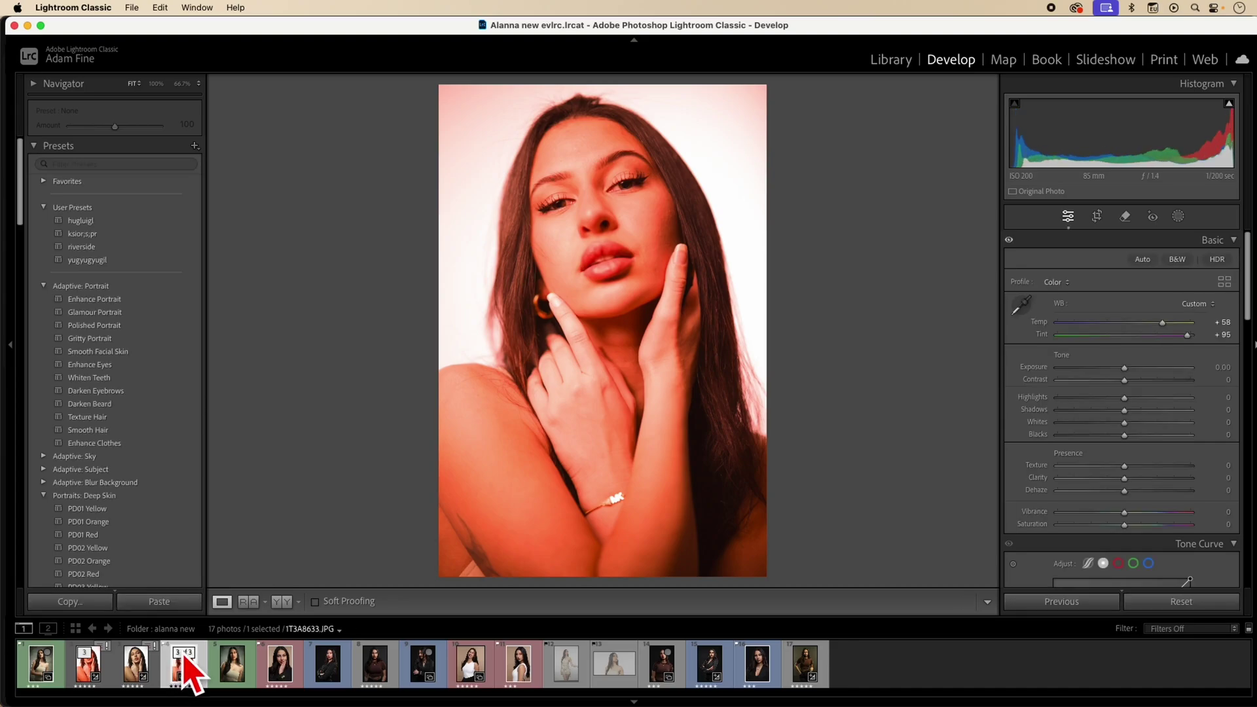
left_click(149, 660)
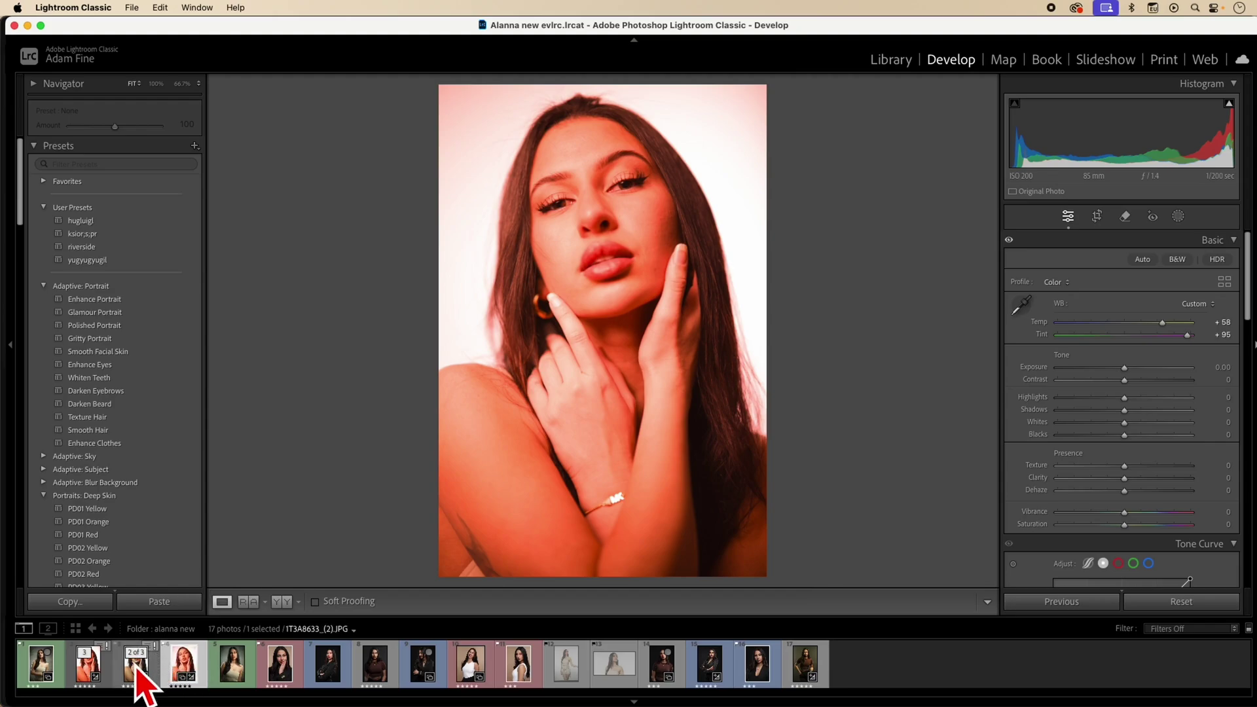
left_click(104, 668)
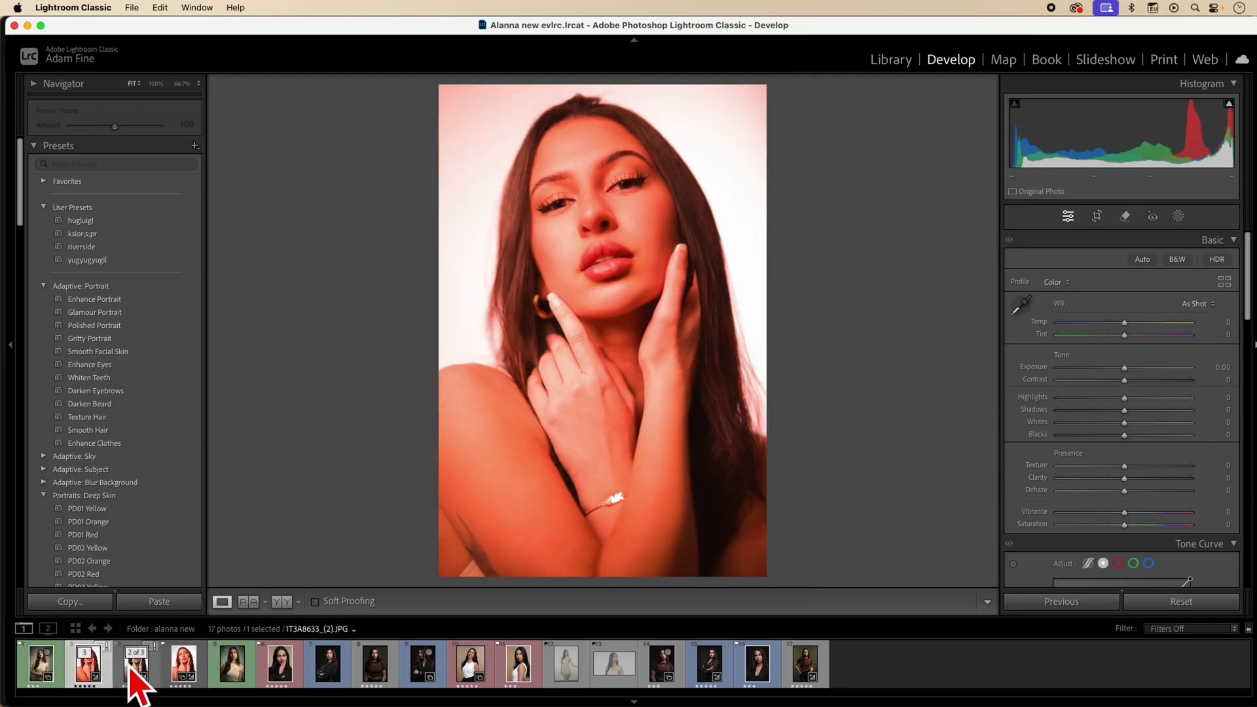
Reset Temp and Tint to 0 on the original 1T3A8633.JPG
left_click(175, 671)
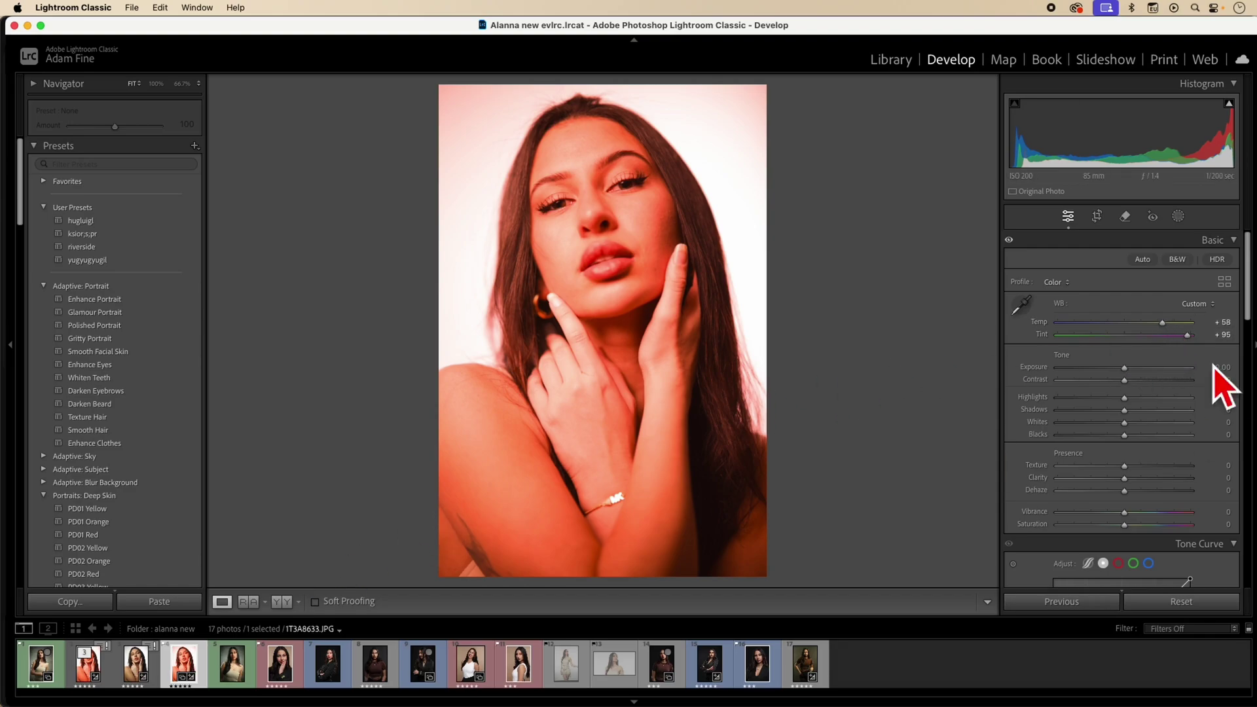
double_click(1162, 323)
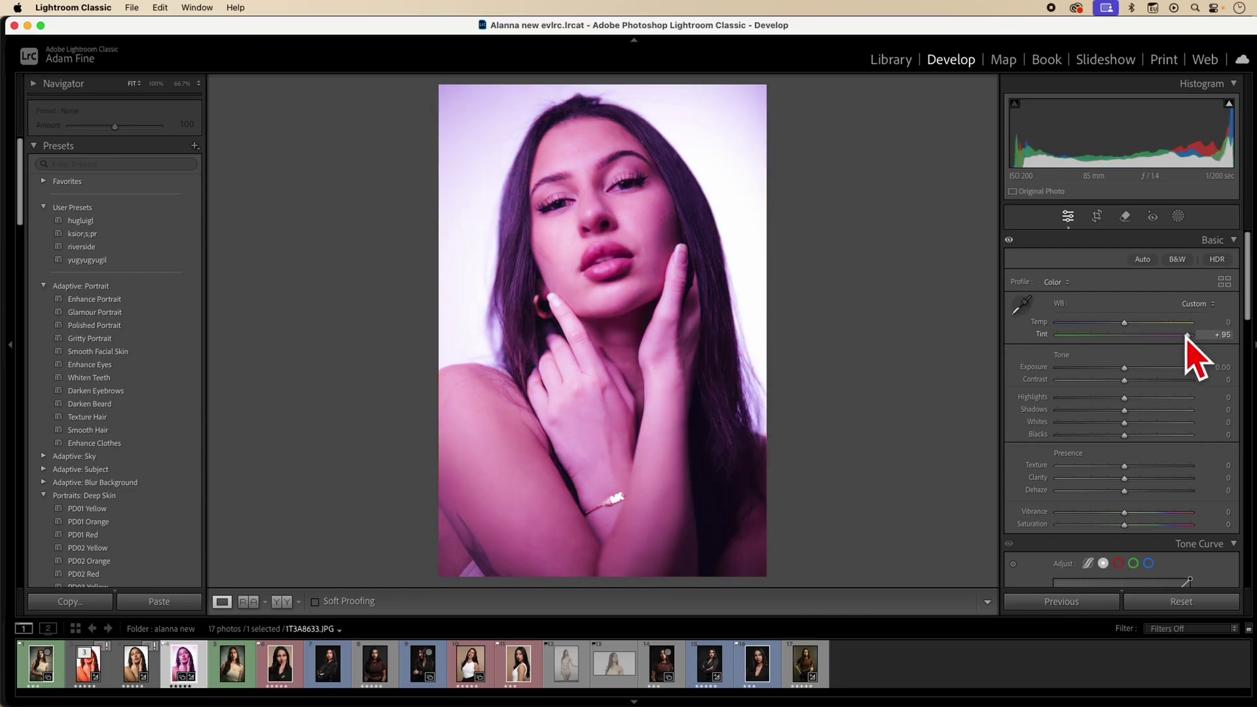
double_click(1186, 336)
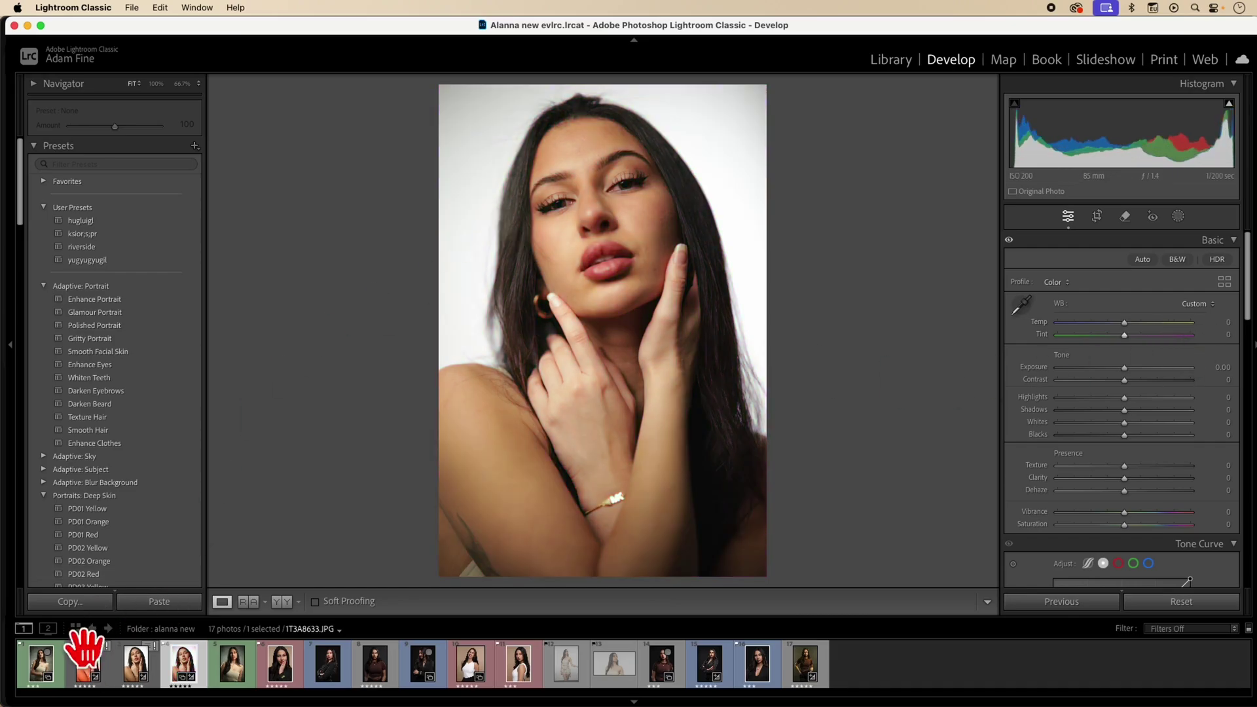
Compare the red-tinted 1T3A8633_(3).JPG with the original and the earlier retouched copy in the stack
left_click(87, 667)
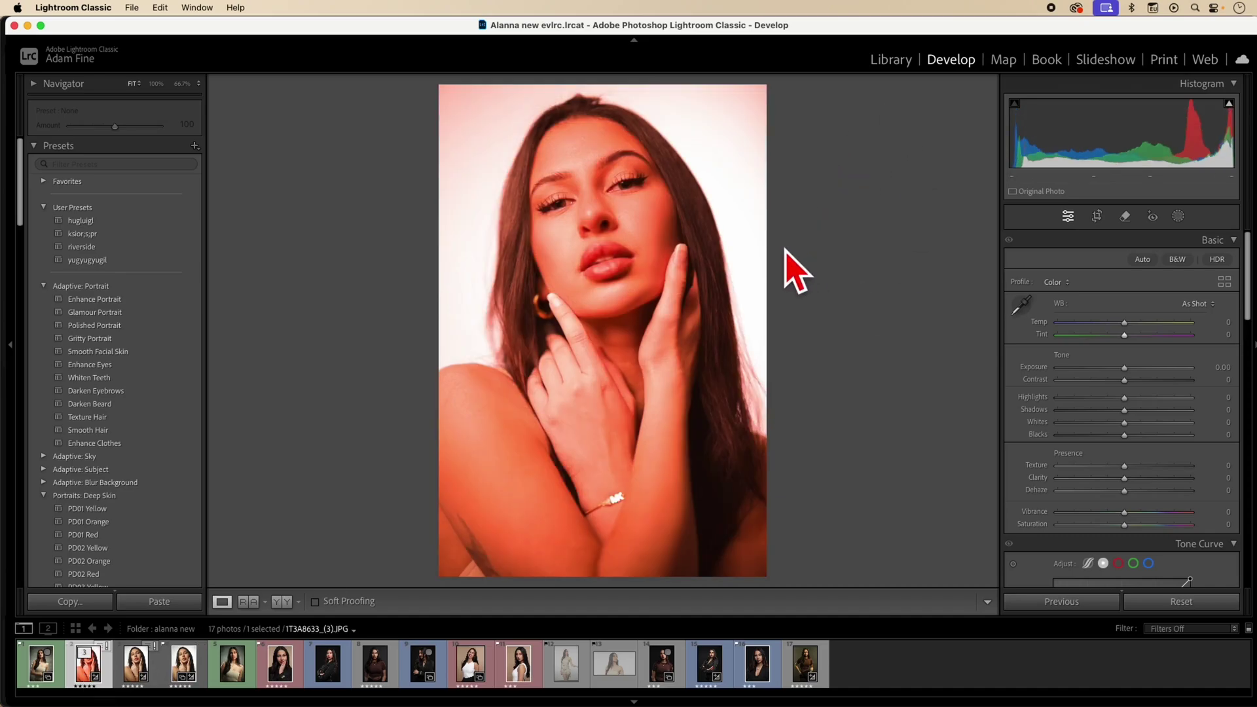
left_click(179, 677)
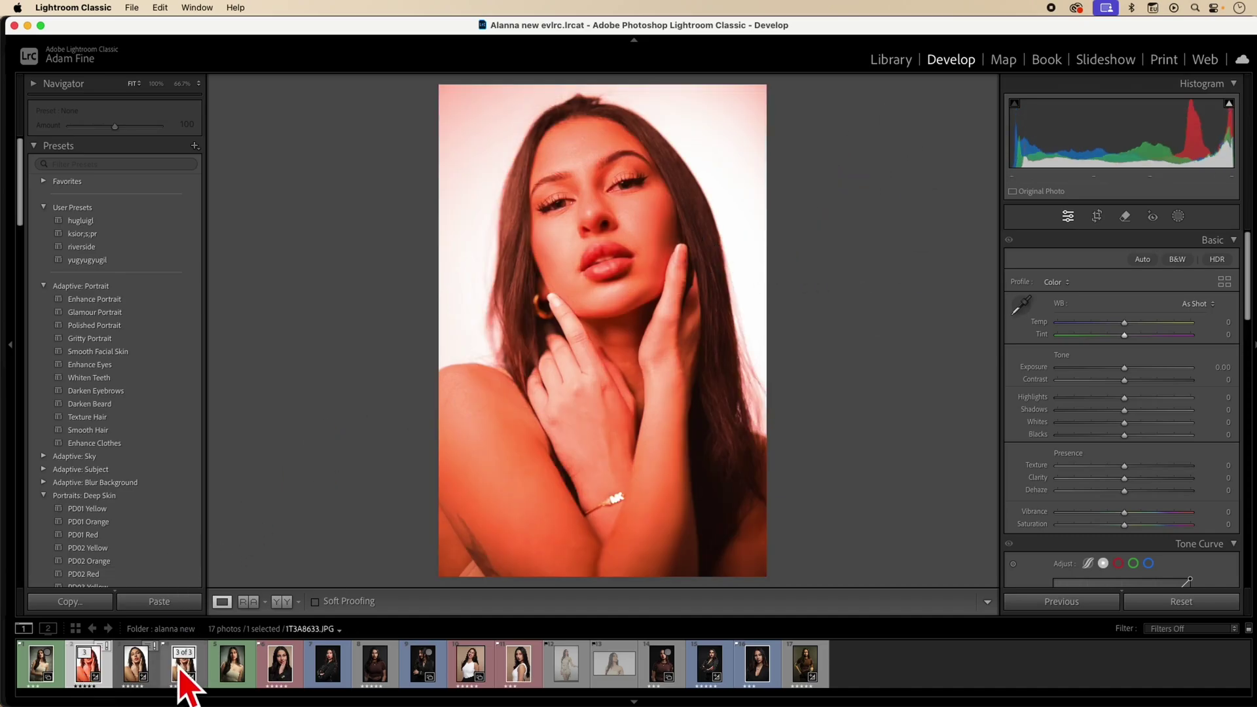
left_click(137, 669)
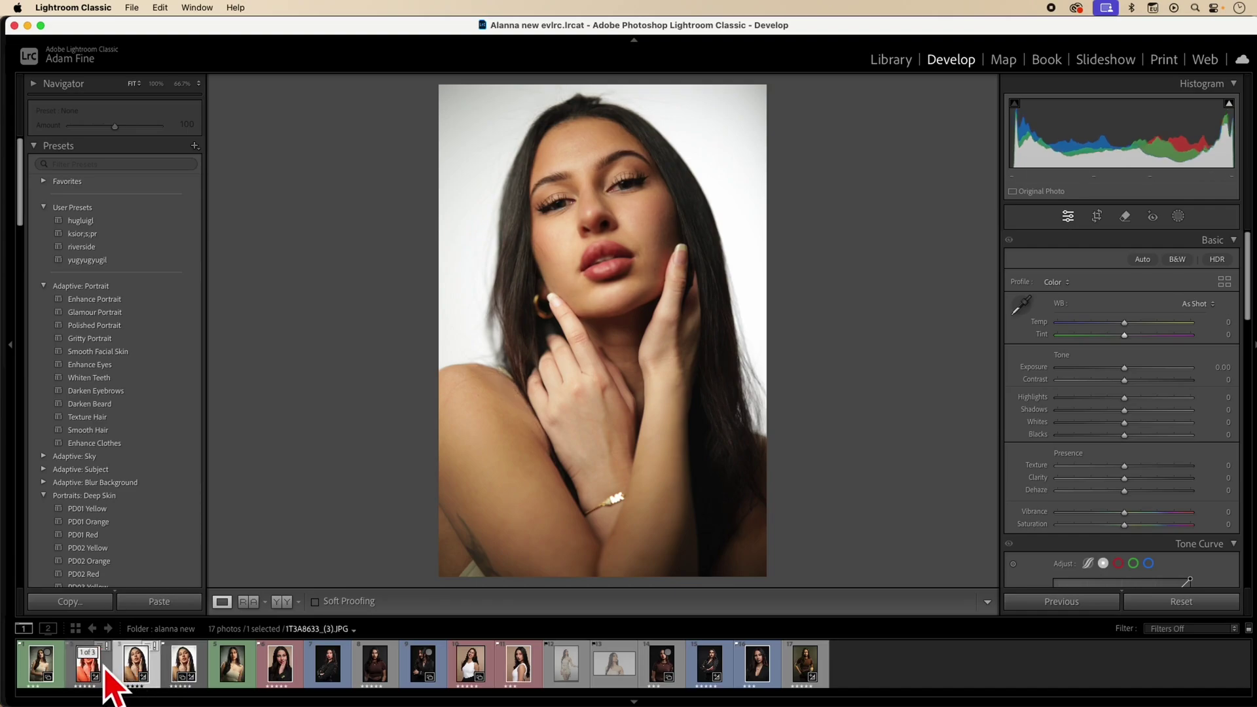
left_click(99, 671)
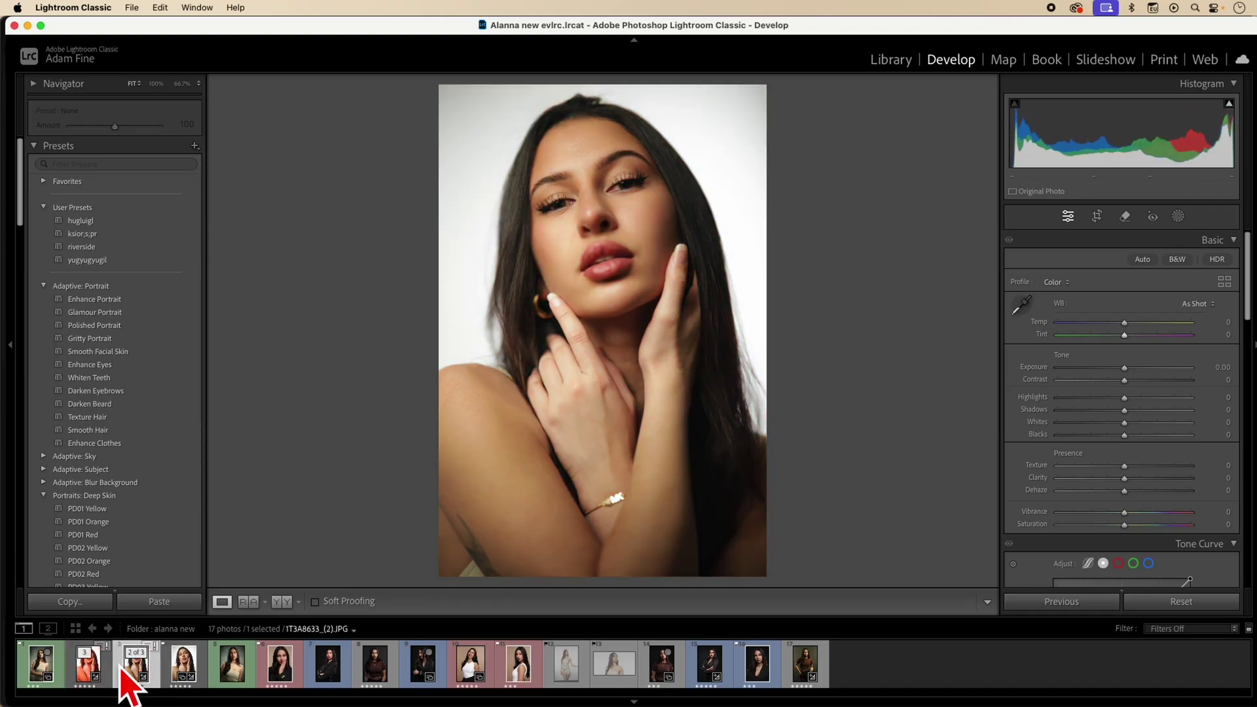
left_click(90, 672)
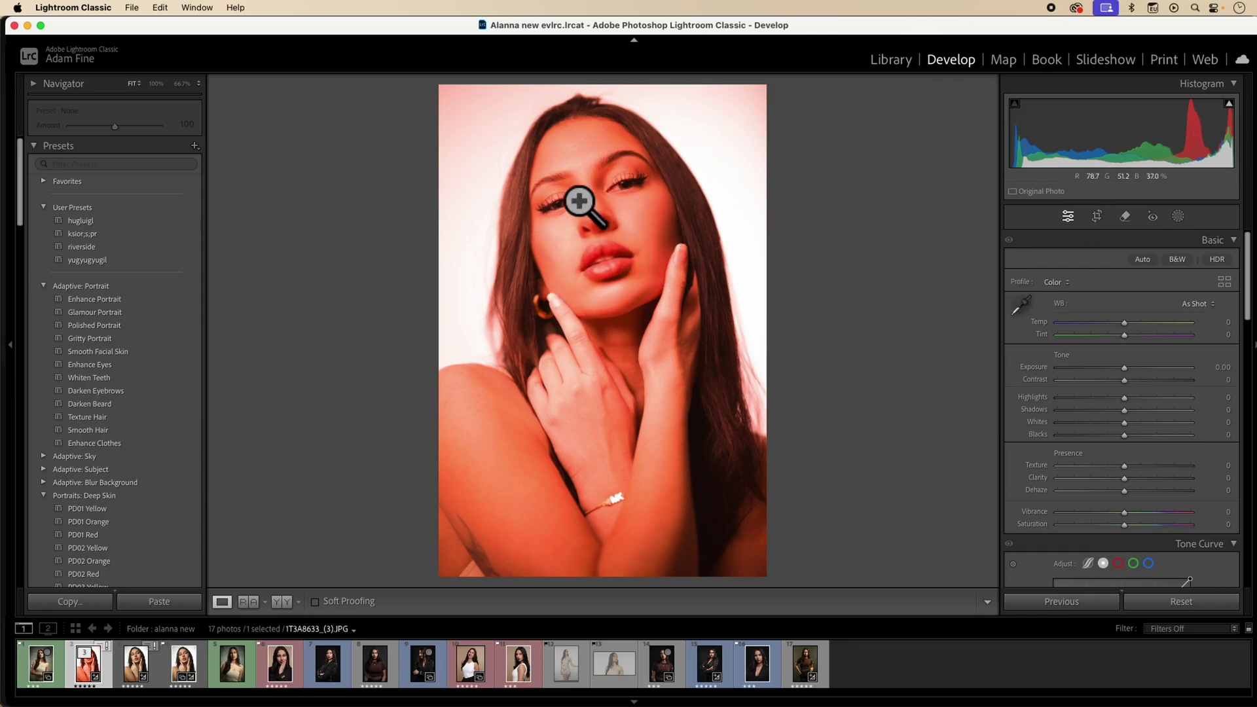
Try Temp +49 and Tint +88 on the red-tinted 1T3A8633_(3).JPG, and reset both sliders to 0
left_click(174, 680)
left_click_drag(1126, 323, 1184, 335)
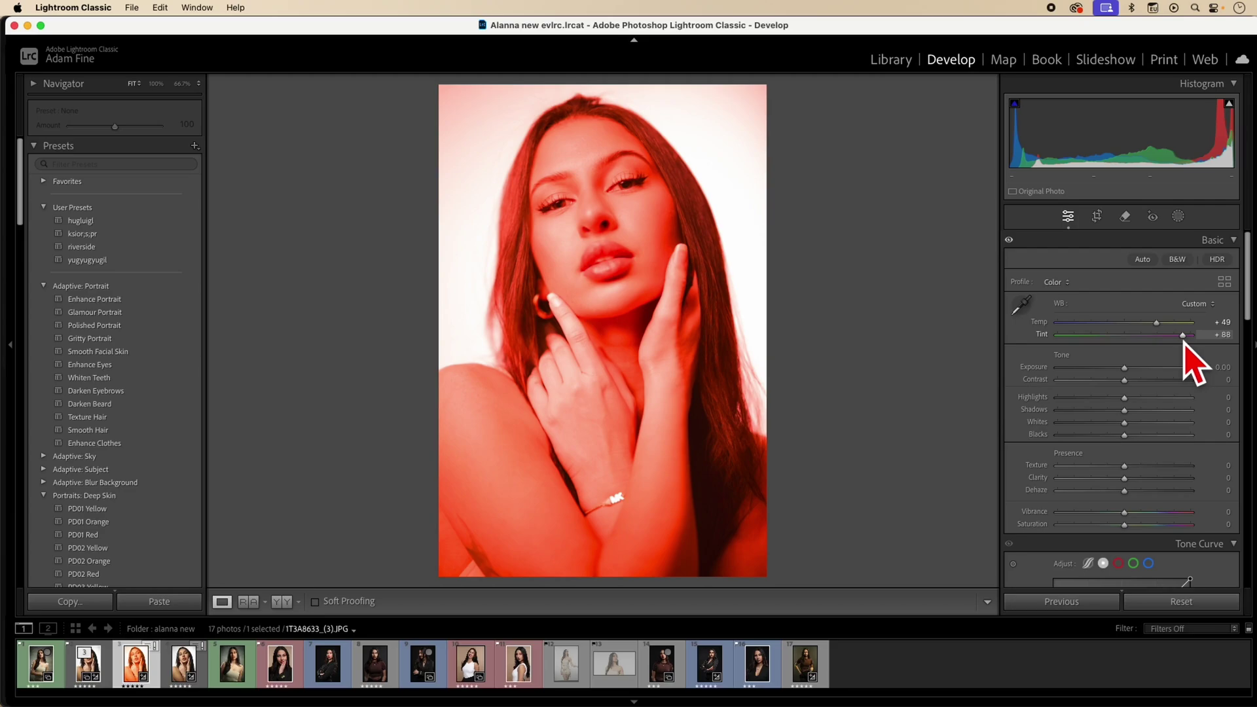
double_click(1184, 335)
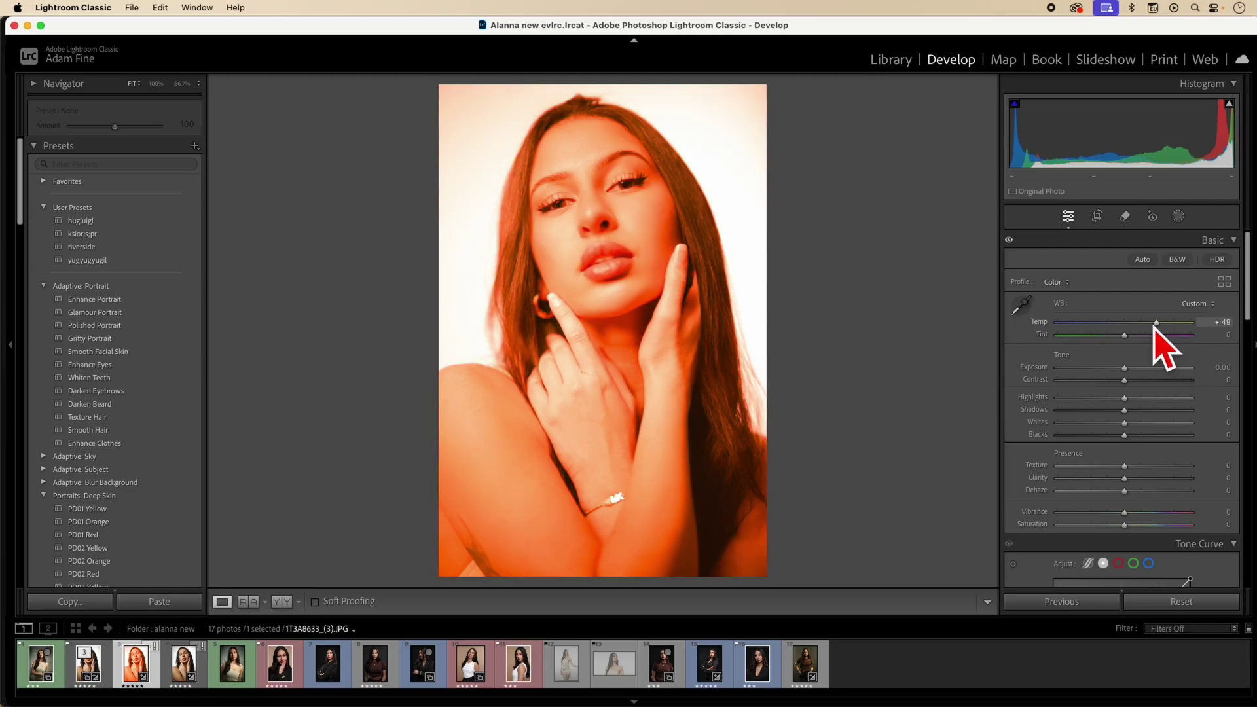
double_click(1157, 322)
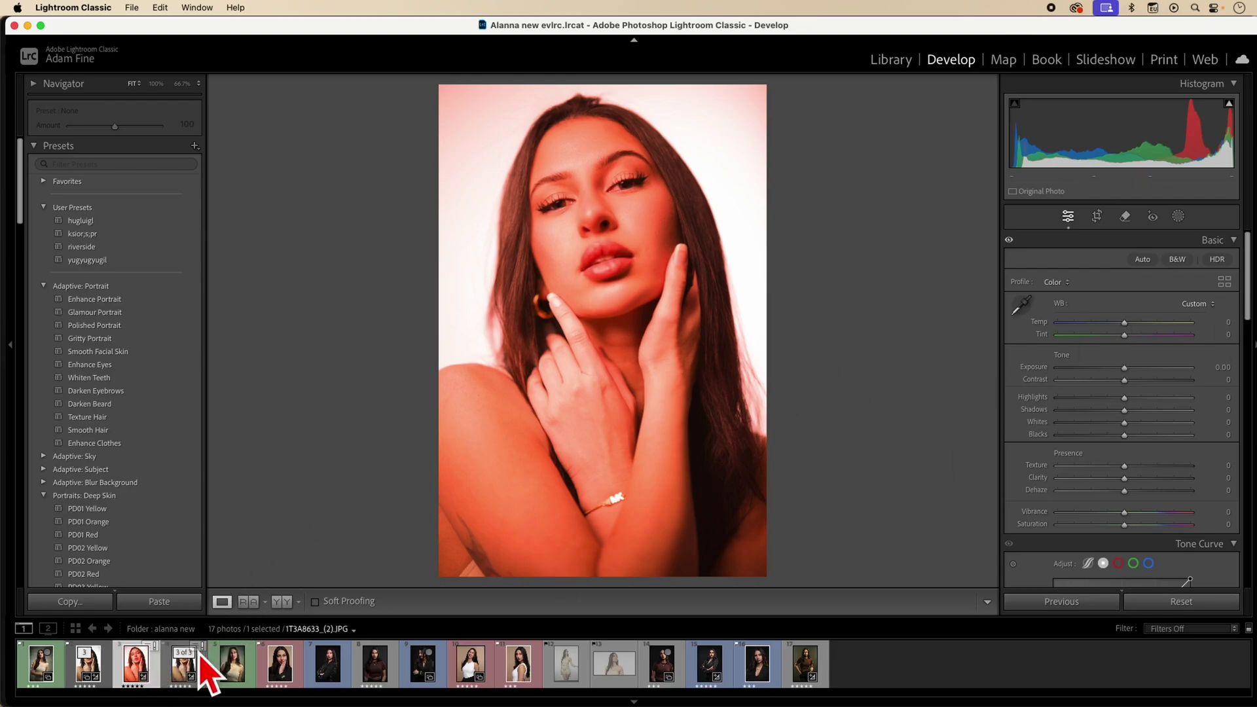
Review all three versions in the 1T3A8633 stack again, ending on the original photo
key("backslash")
key("backslash")
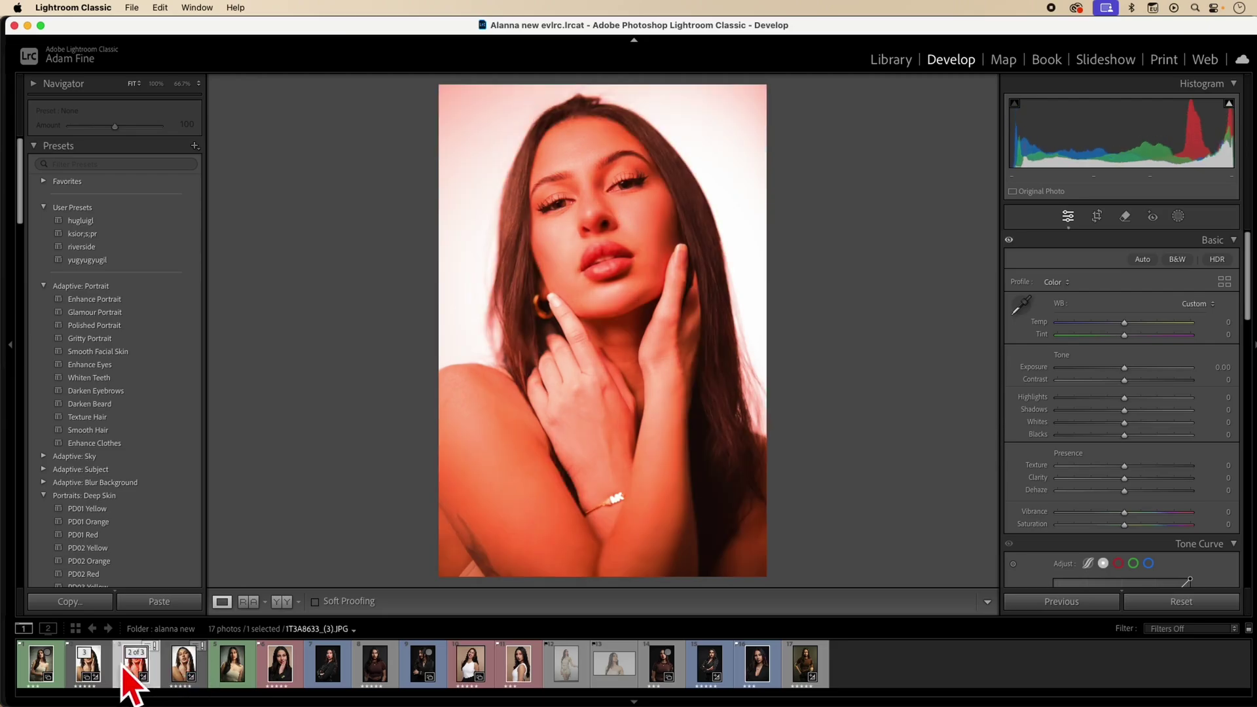
left_click(98, 665)
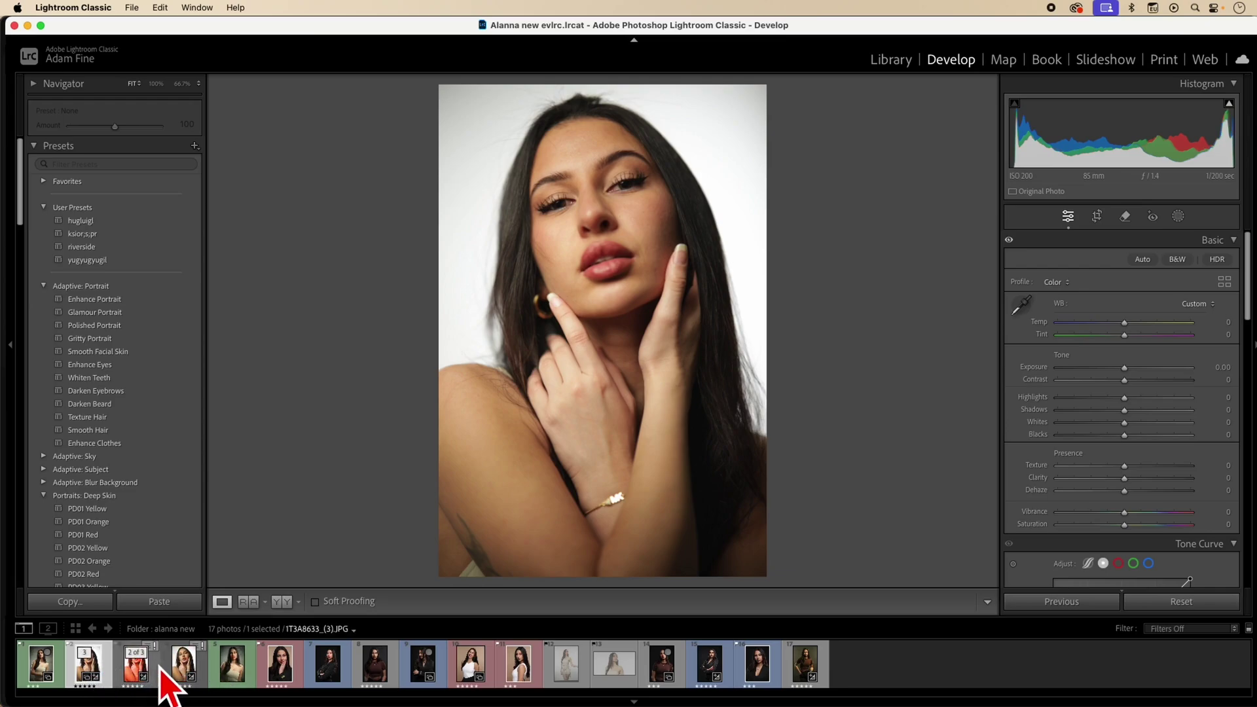
left_click(180, 665)
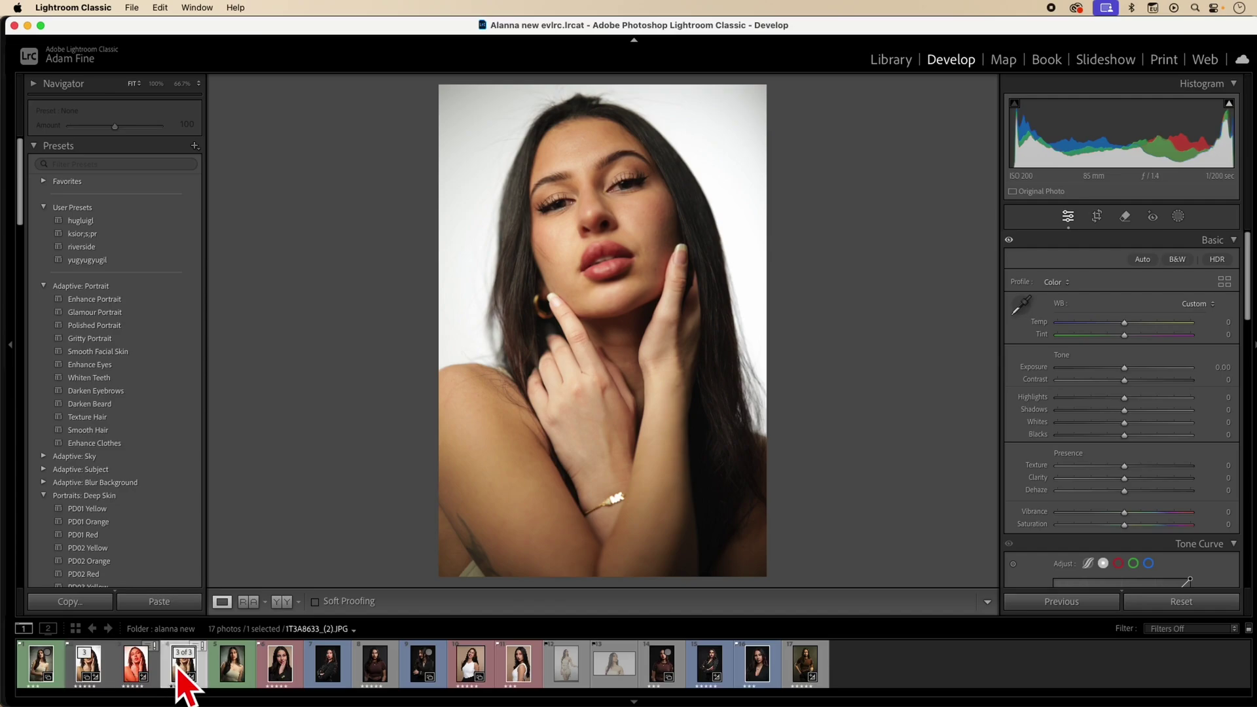
left_click(133, 672)
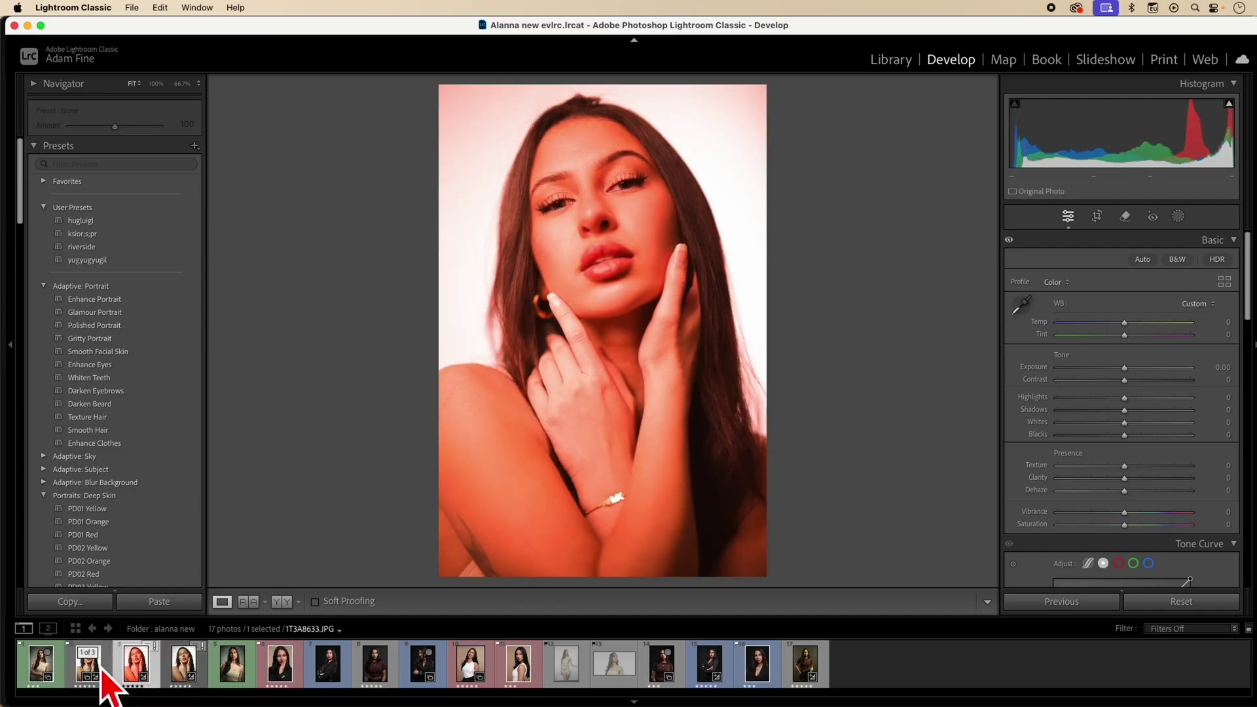
left_click(102, 671)
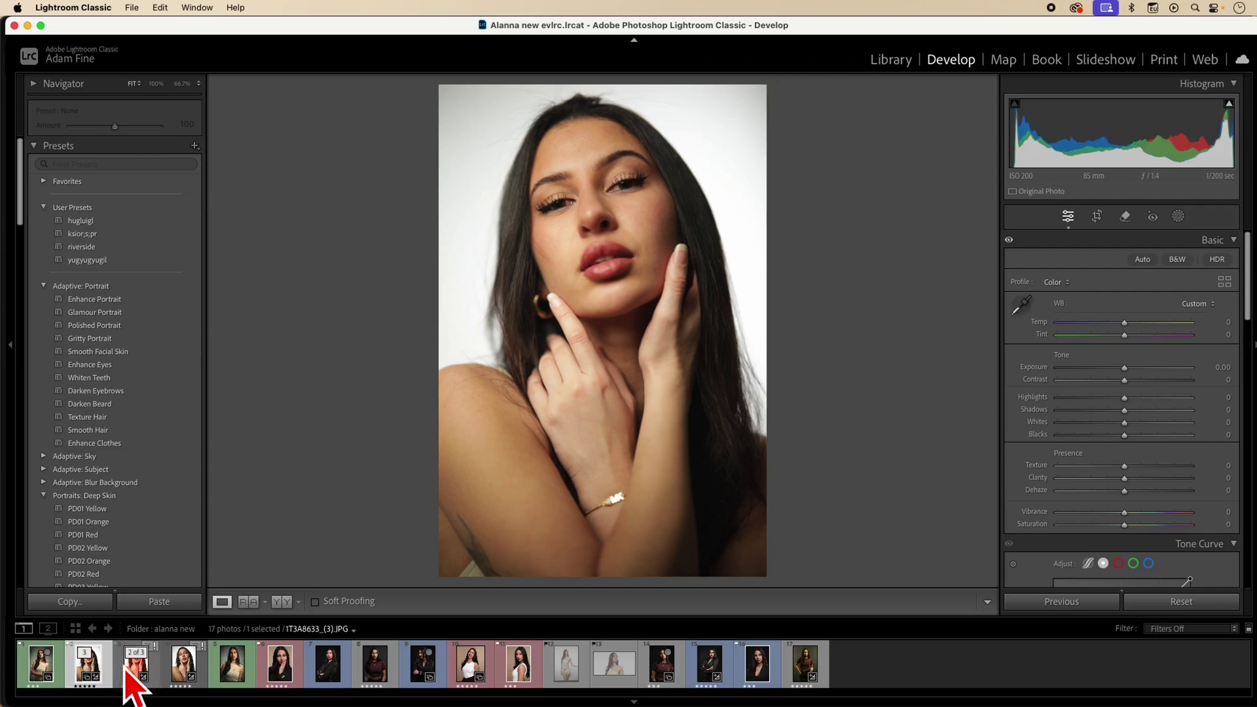
Compare the red-tinted 1T3A8633_(3).JPG with 1T3A8633_(2).JPG in the stack
left_click(125, 670)
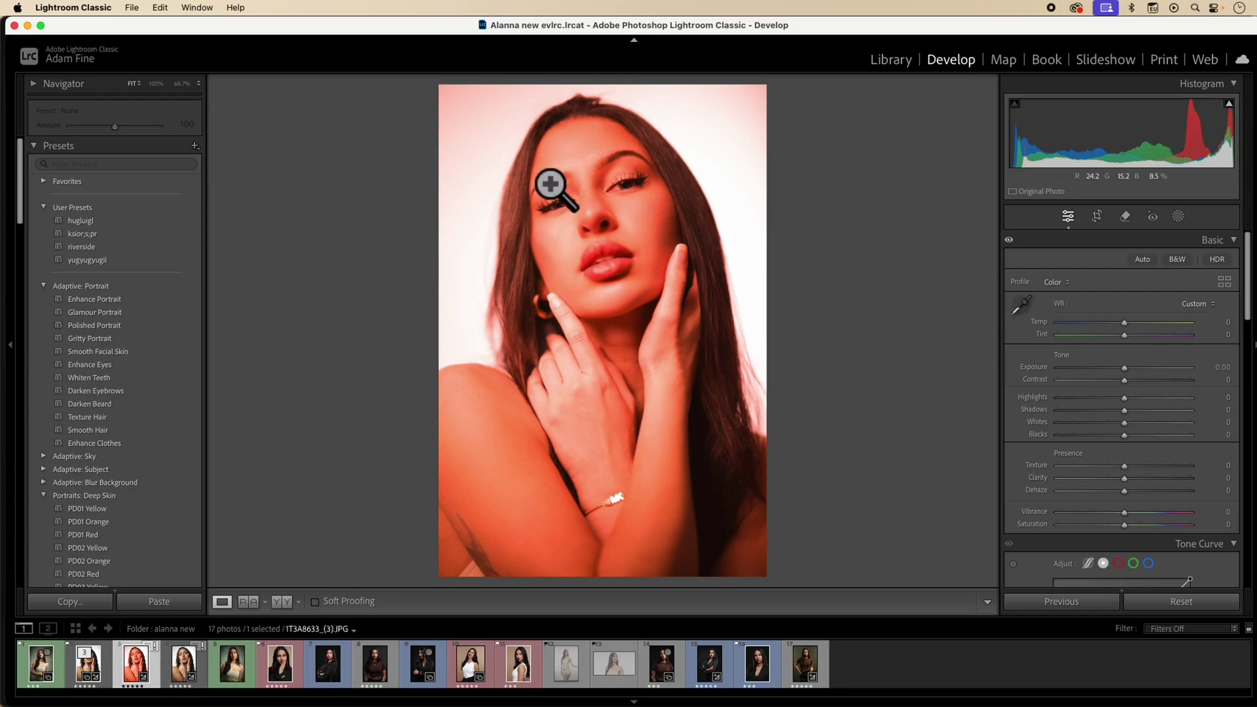
left_click(178, 666)
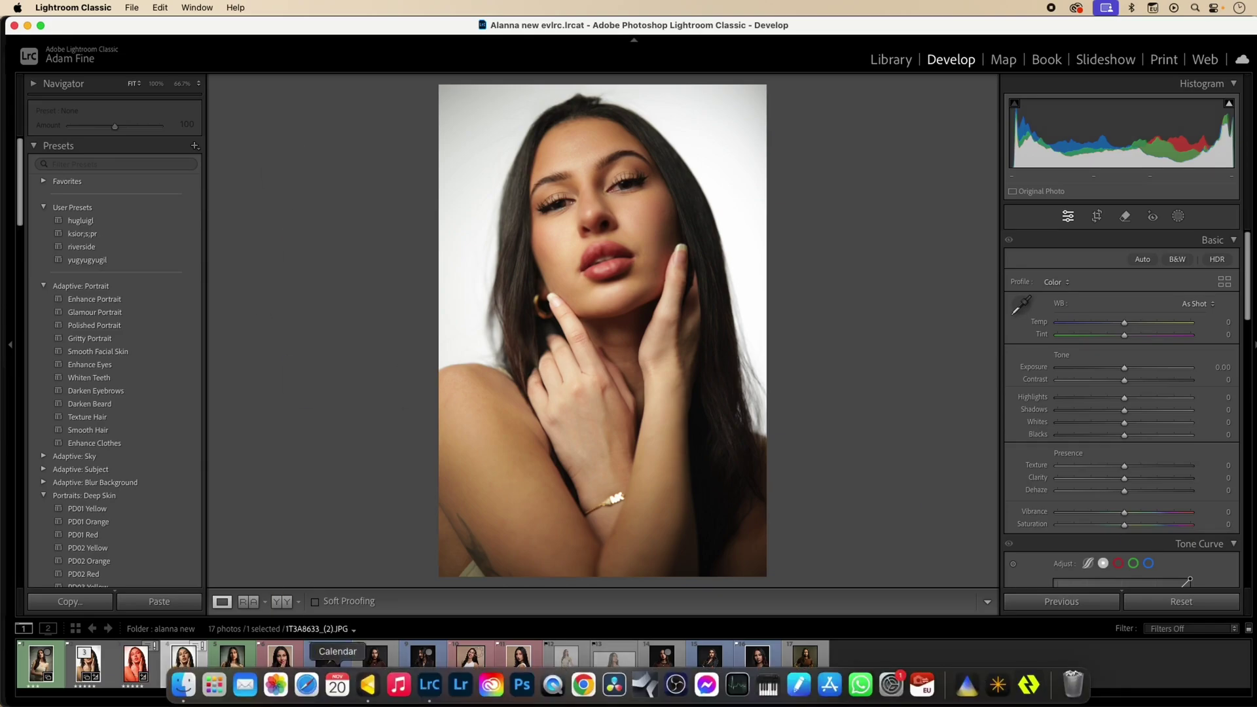
Switch to Evoto and open the portrait 1T3A8083.jpg in full screen
left_click(368, 685)
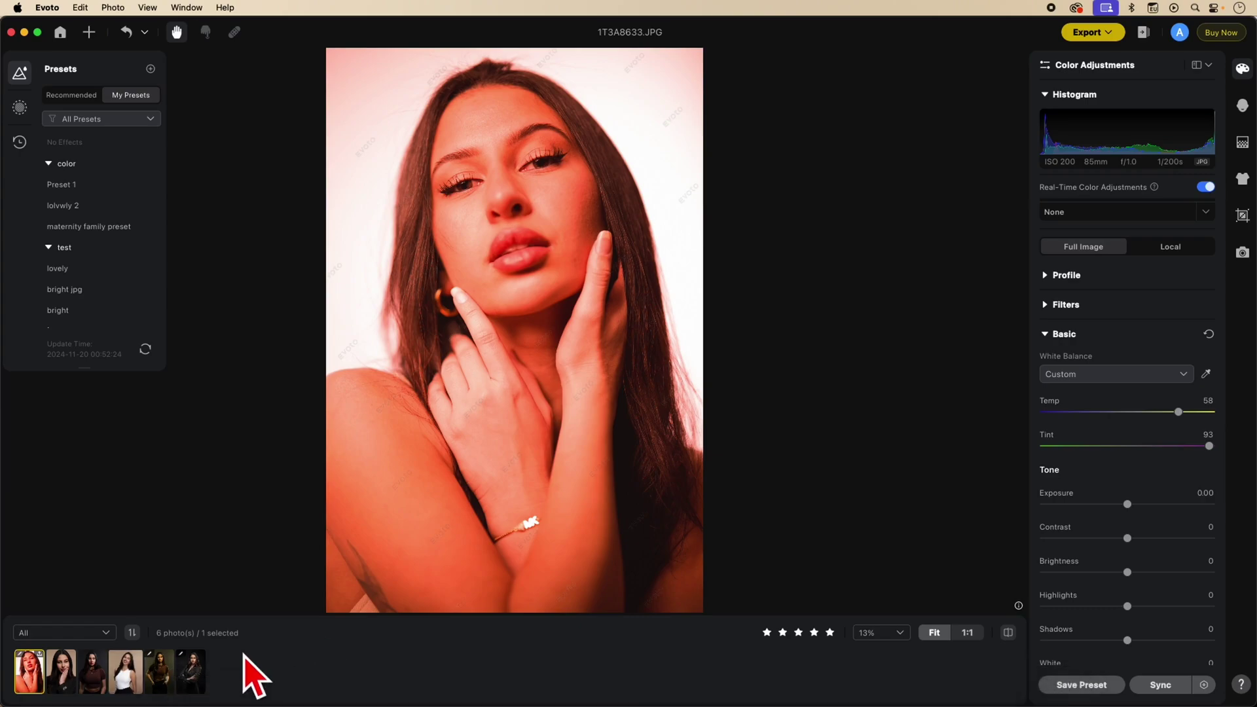
left_click(191, 674)
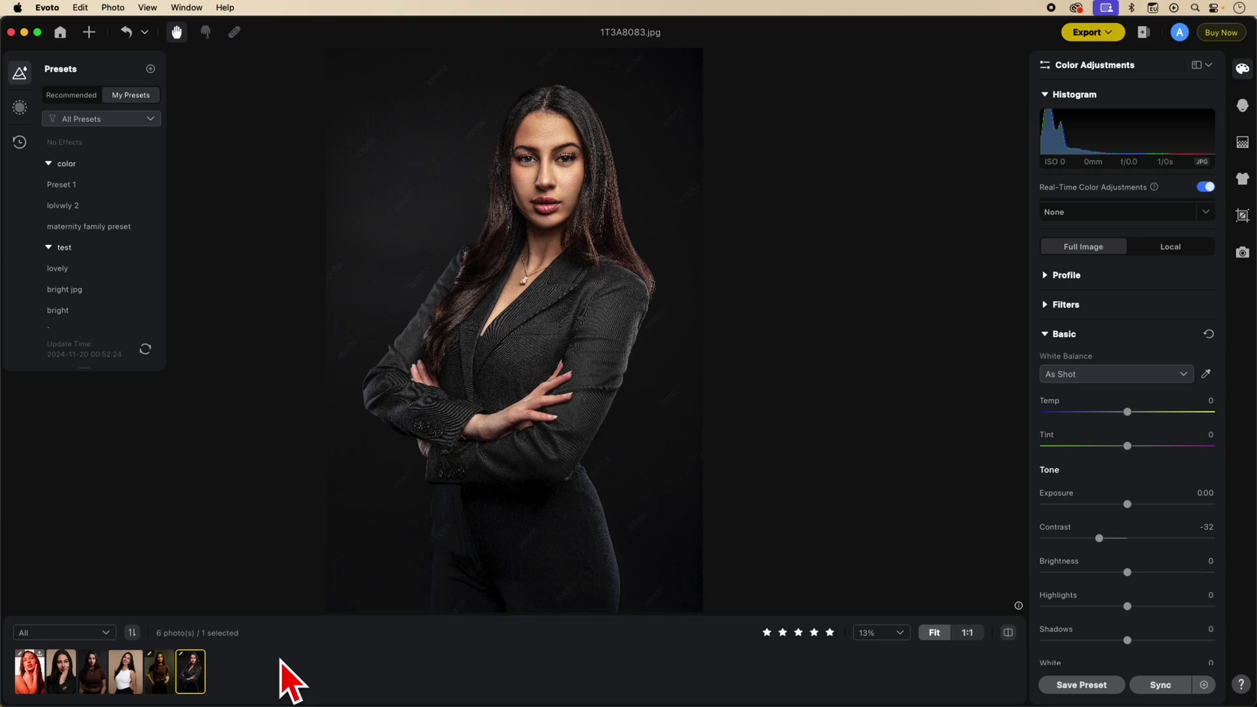
key("ctrl+super+f")
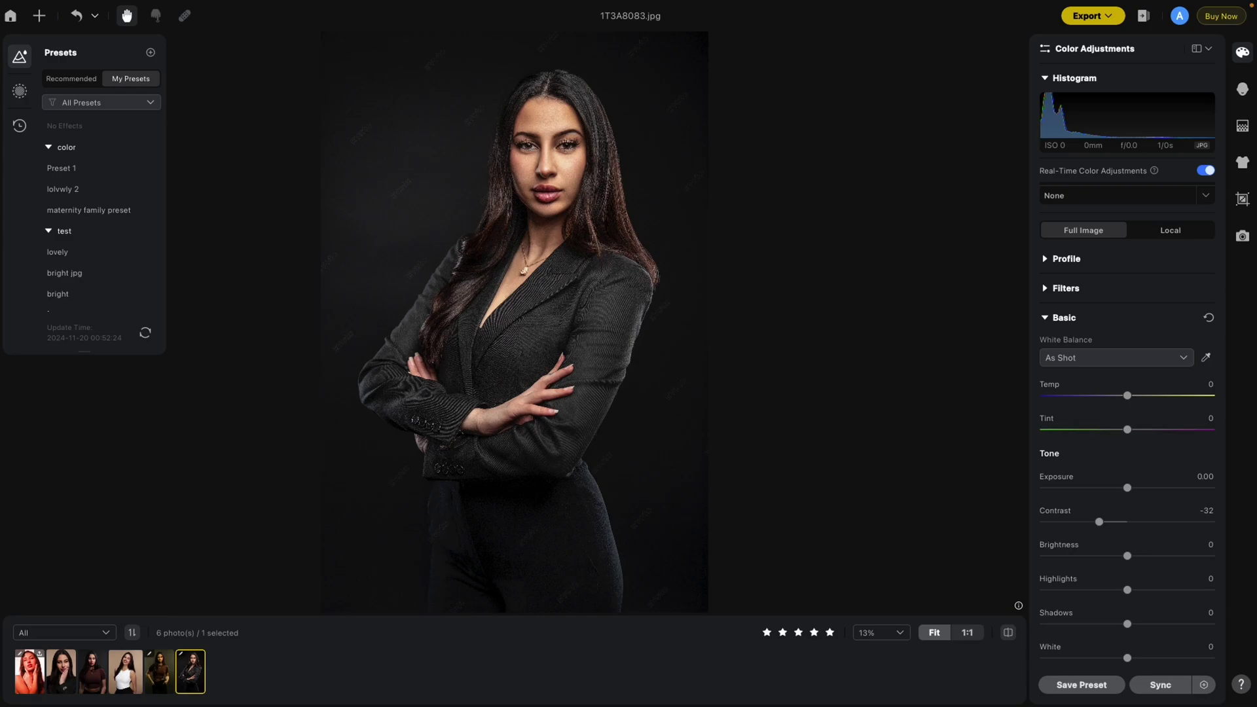
Set Even with Dodge & Burn to 81, raise Sculpt with Dodge & Burn, and set Hair Part Line 77, Hairline -5 and Remove Stray Hairs 100
left_click(1242, 88)
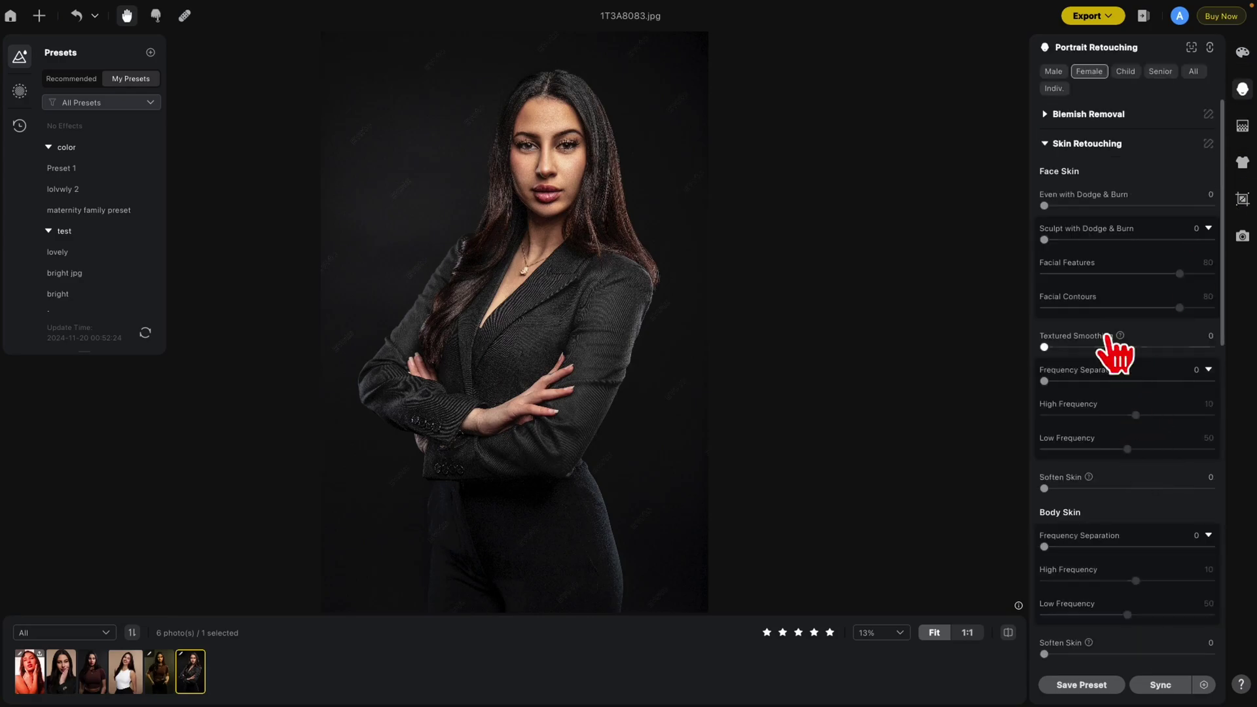
left_click_drag(1045, 206, 1182, 205)
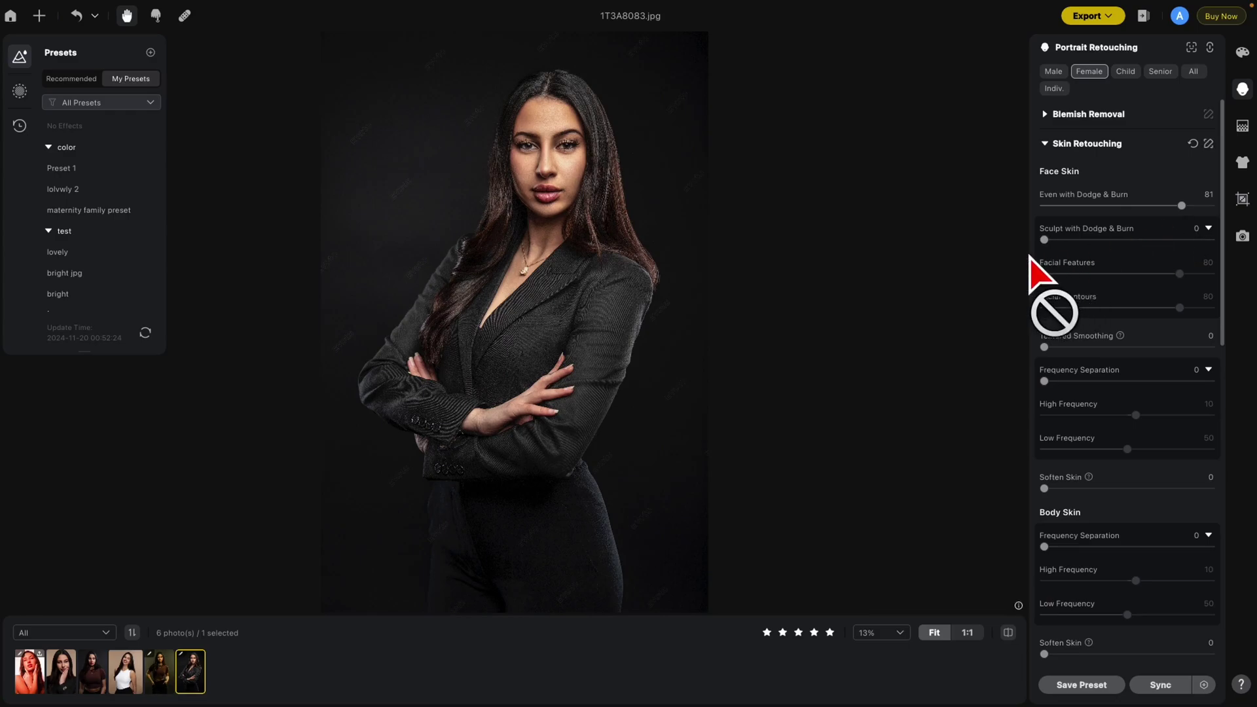
left_click_drag(1044, 240, 1127, 240)
scroll(1108, 384, "down", 15)
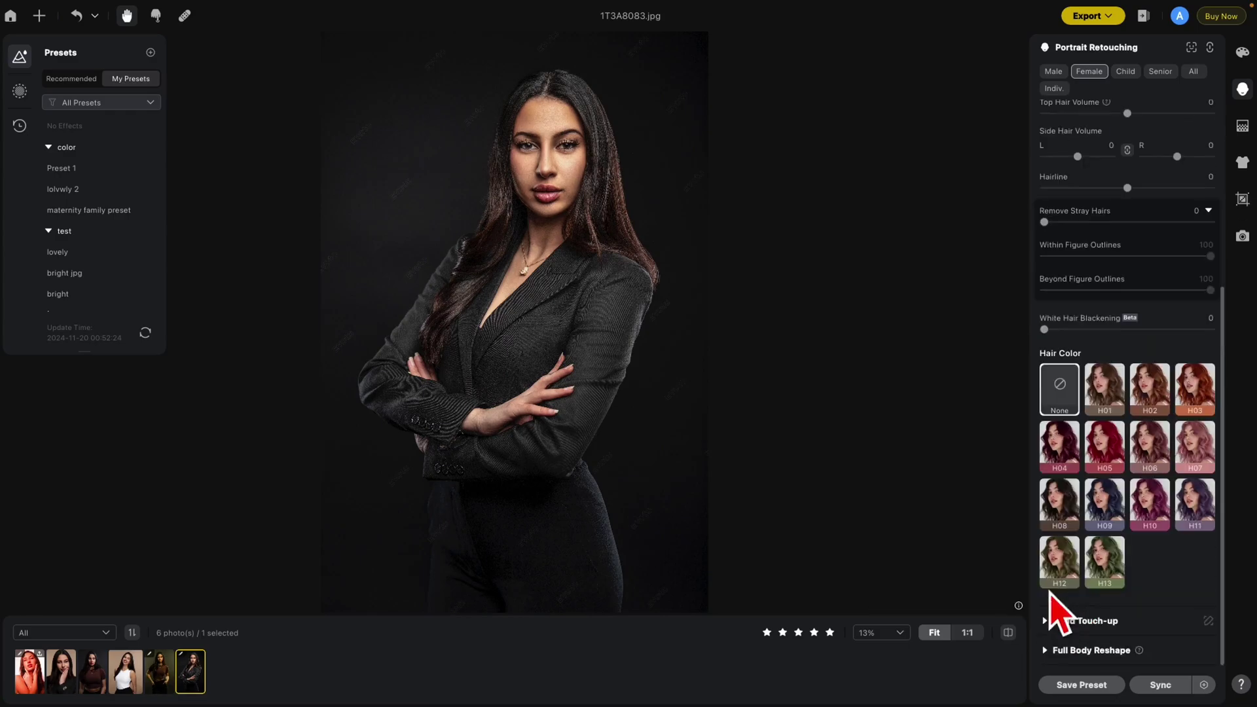
scroll(1066, 347, "up", 2)
left_click_drag(1044, 129, 1174, 129)
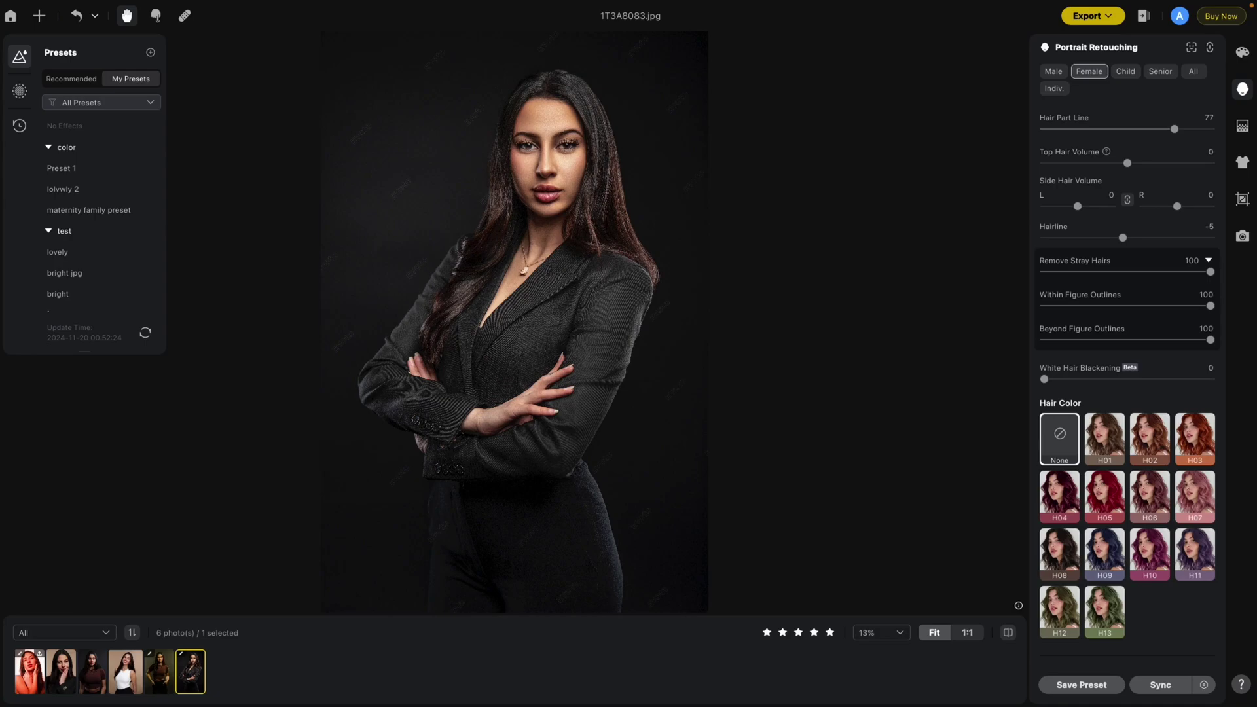
Set Contrast to 0 and Temp to -26 on 1T3A8083.jpg
left_click(1242, 54)
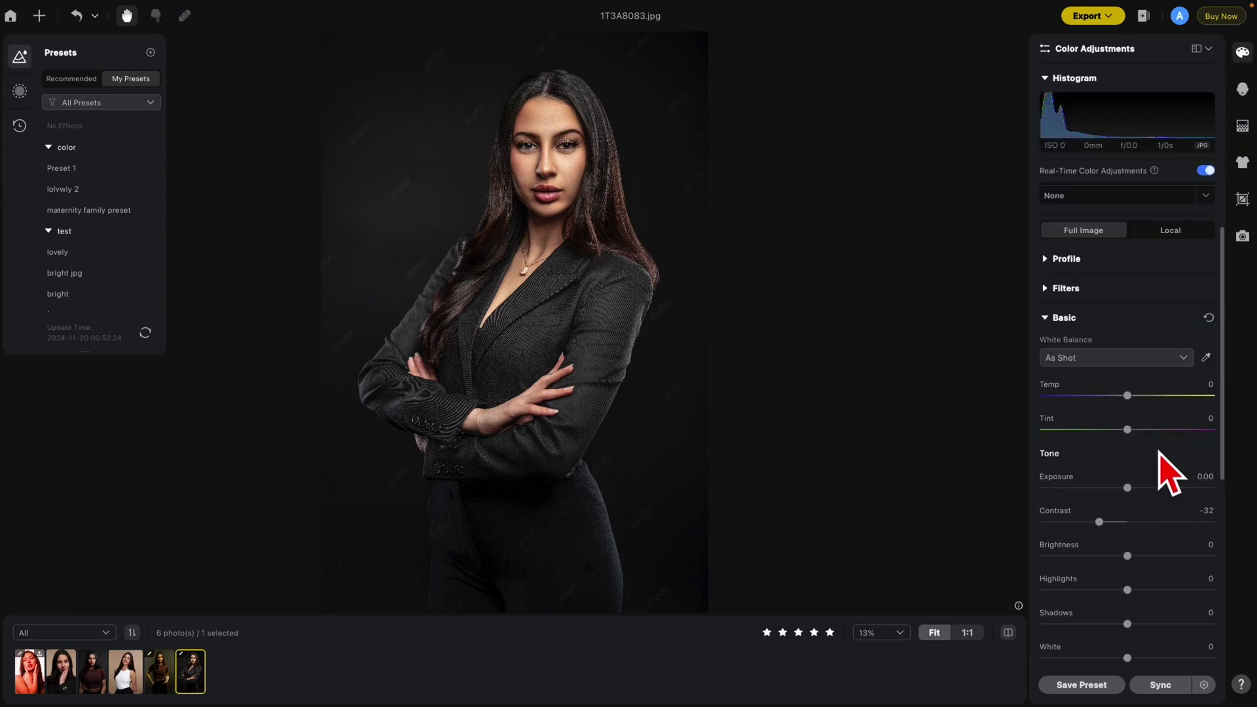
mouse_move(1128, 522)
left_mouse_down()
mouse_move(1100, 522)
mouse_move(1170, 522)
mouse_move(1114, 522)
mouse_move(1155, 522)
left_mouse_up()
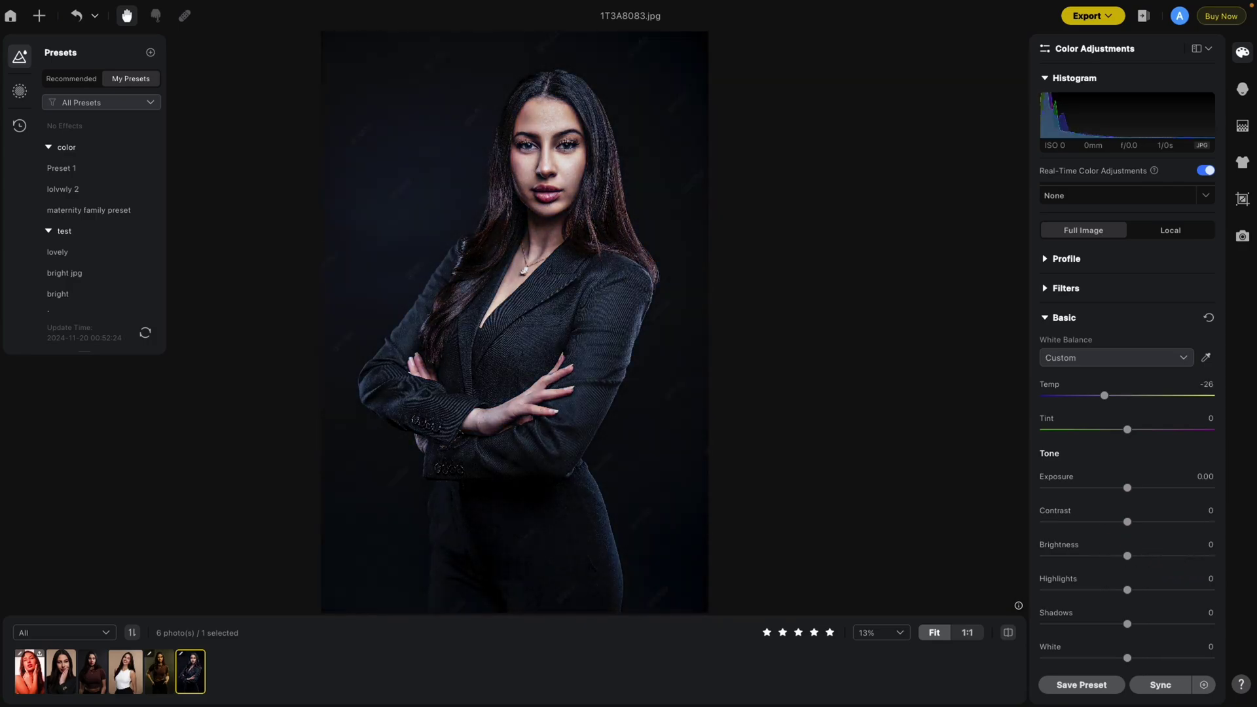
left_click(1110, 15)
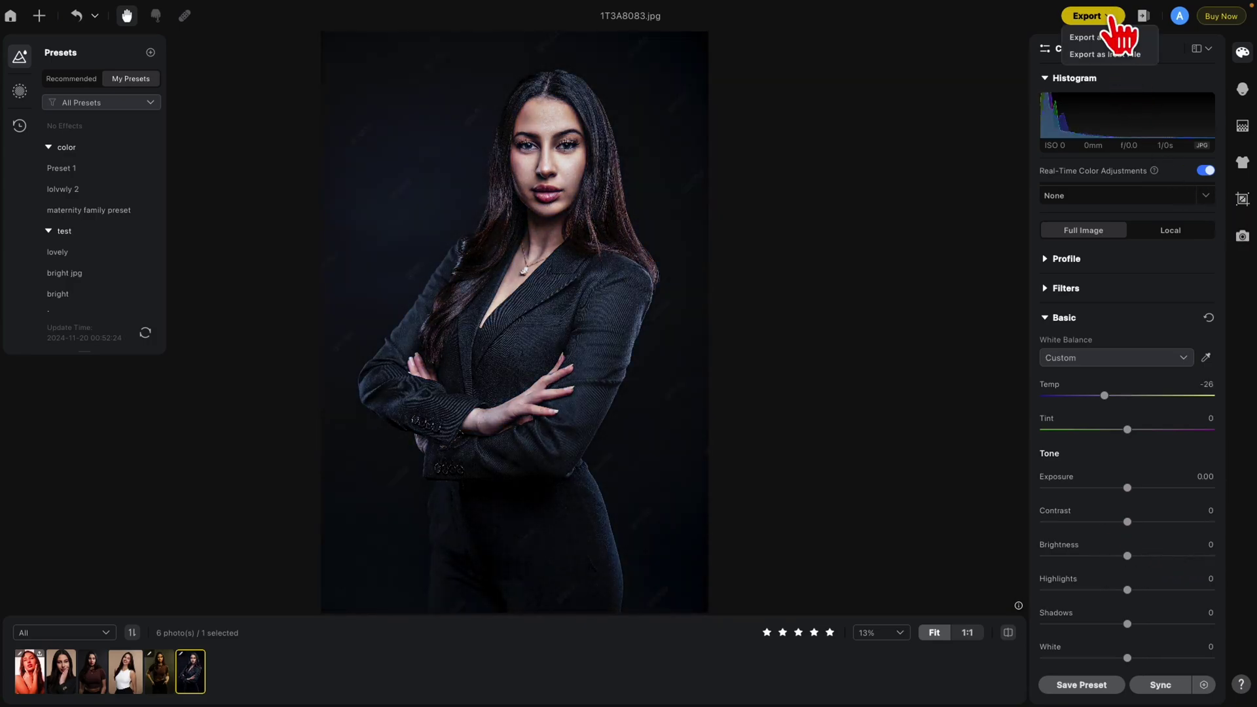
left_click(1100, 55)
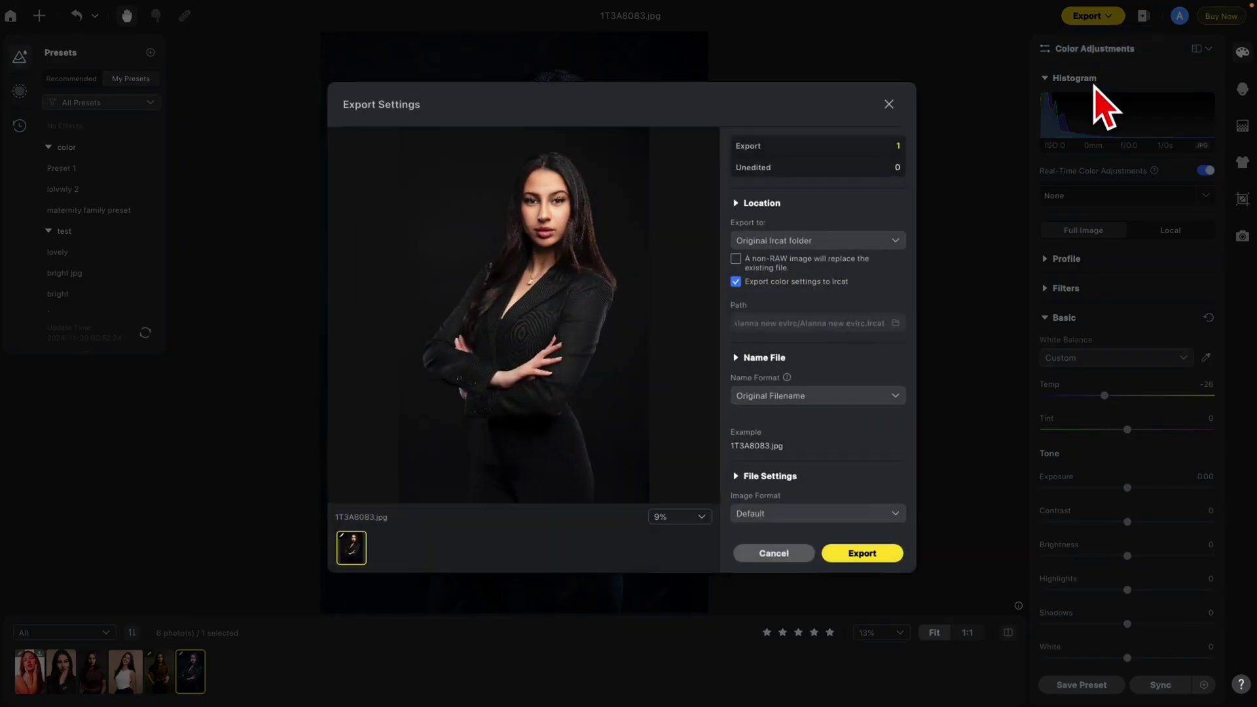
left_click(736, 260)
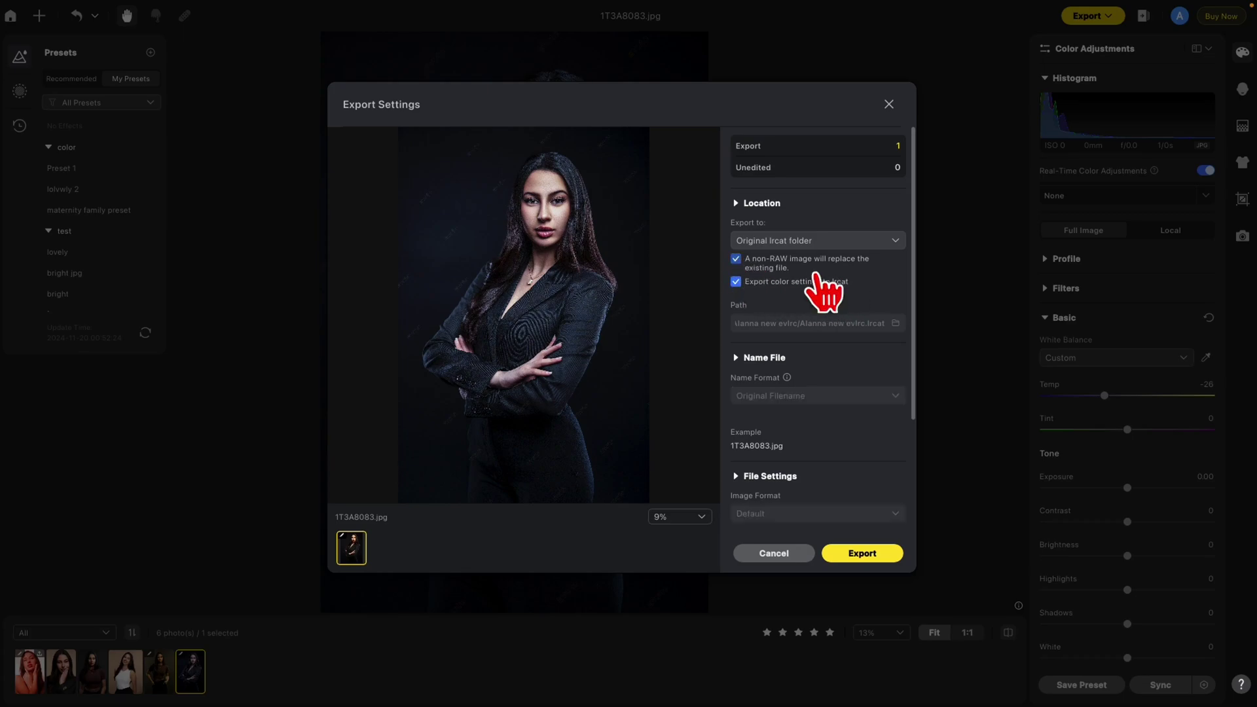
key("Escape")
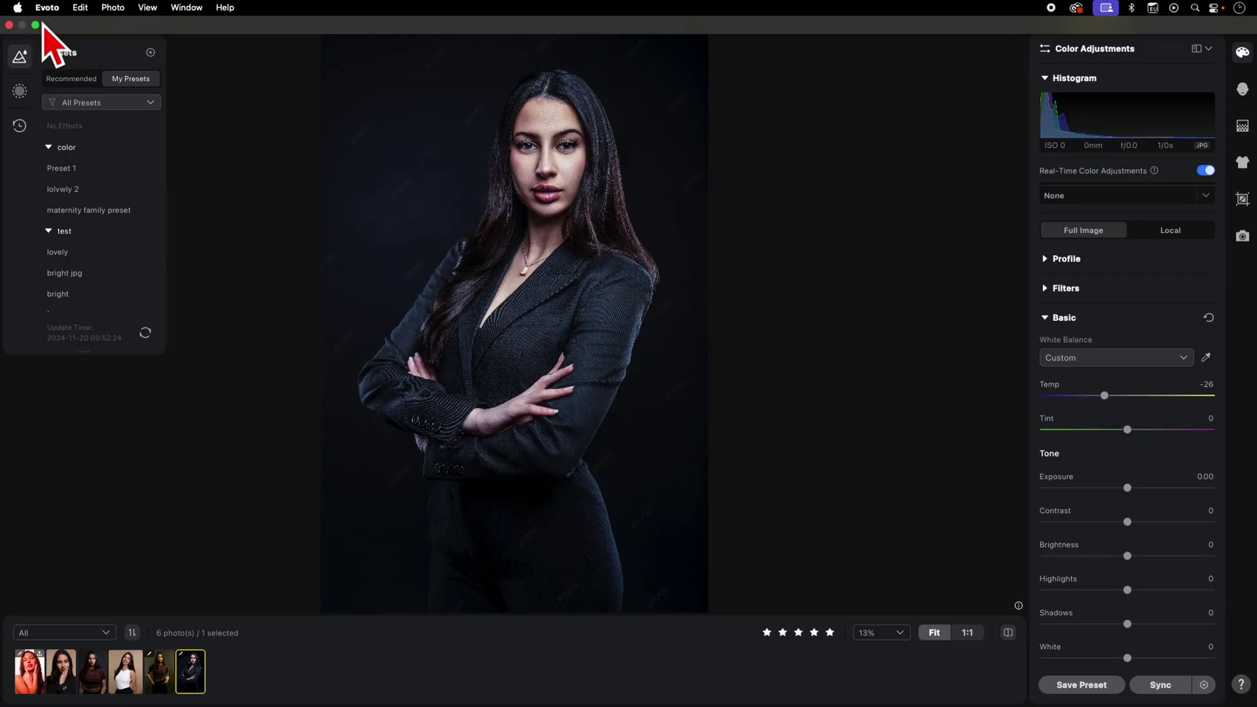
Leave full screen, switch to Finder and look through the image files in the alanna new folder
left_click(35, 25)
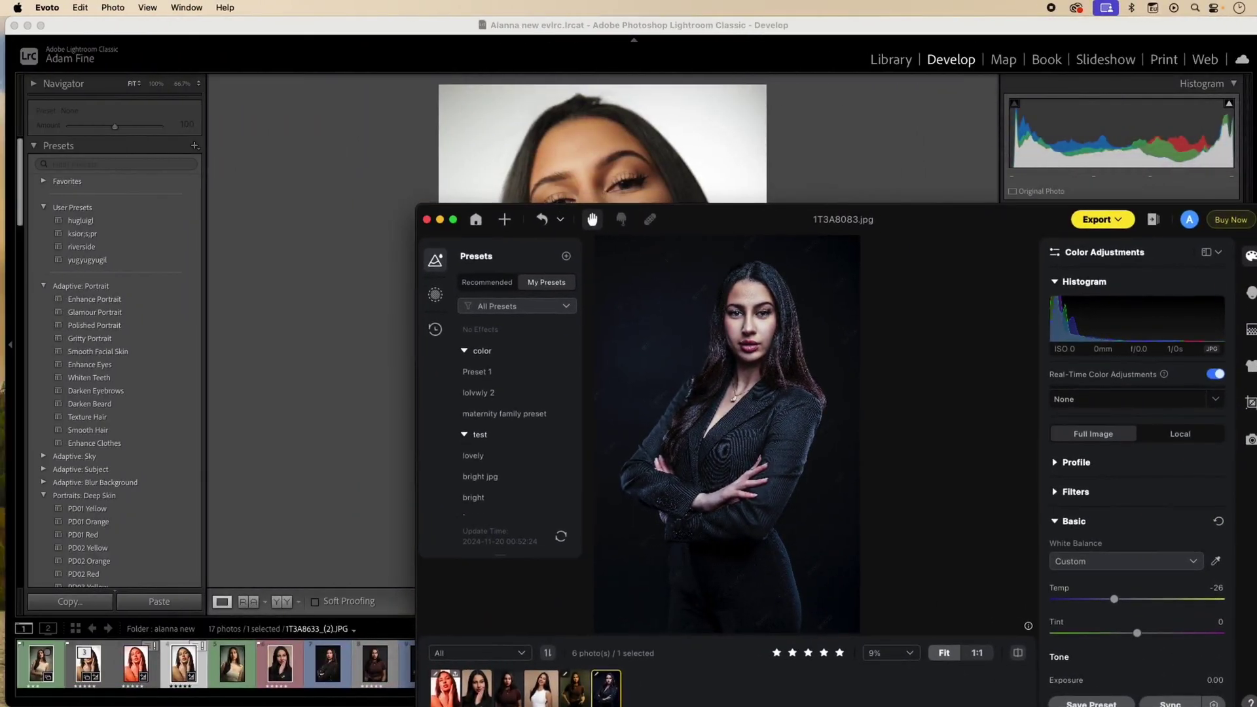
key("super+Tab")
left_click_drag(576, 225, 562, 132)
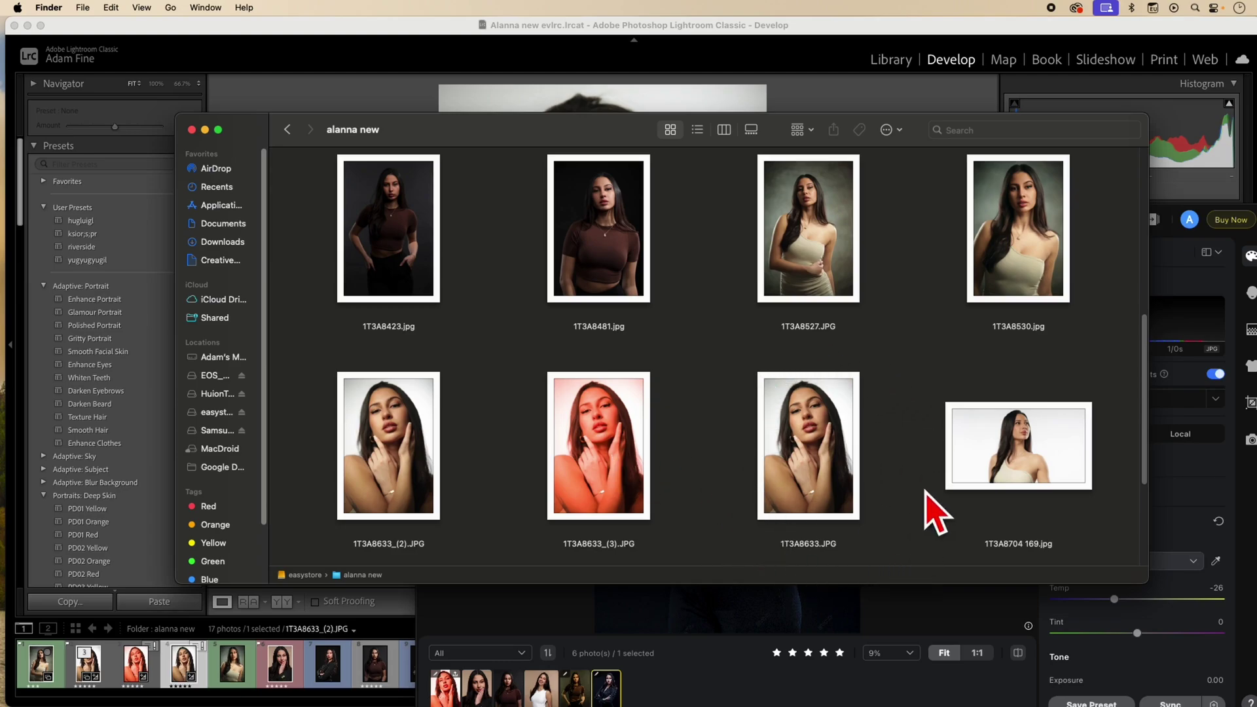
scroll(815, 534, "down", 2)
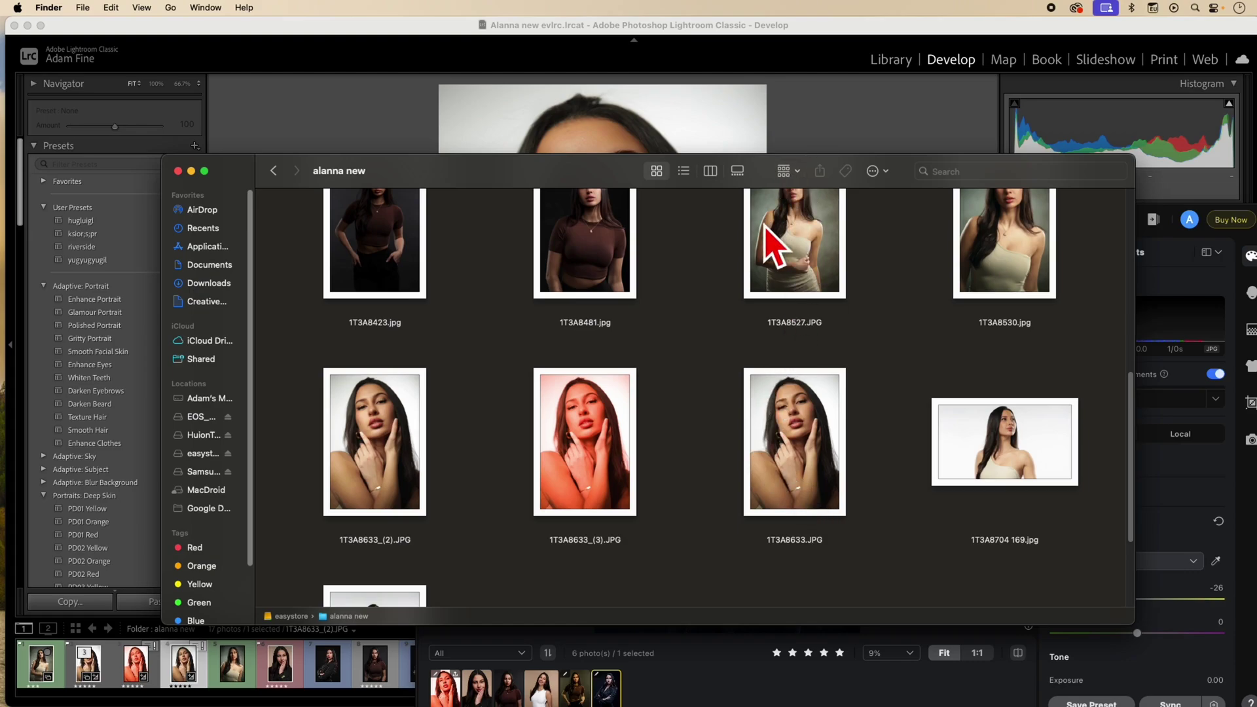
scroll(726, 448, "up", 8)
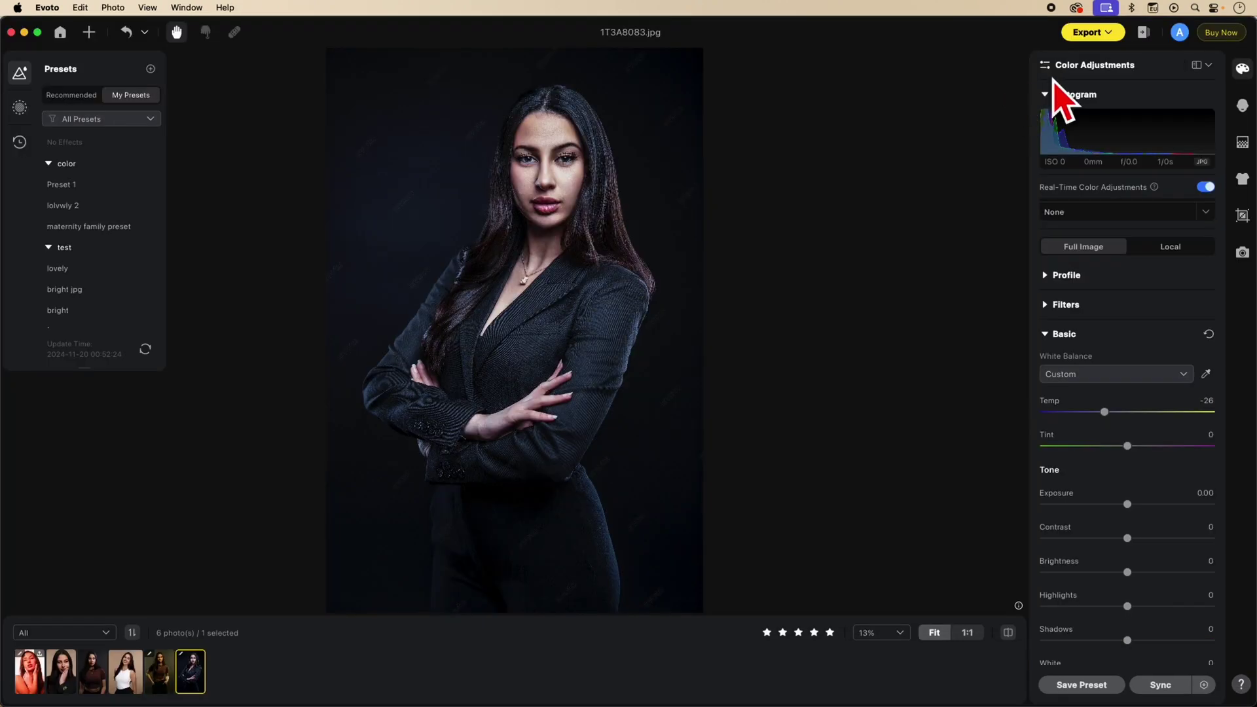
Open the lrcat export settings in Evoto and try the non-RAW replacement and color settings options off and on, leaving both enabled
left_click(1088, 32)
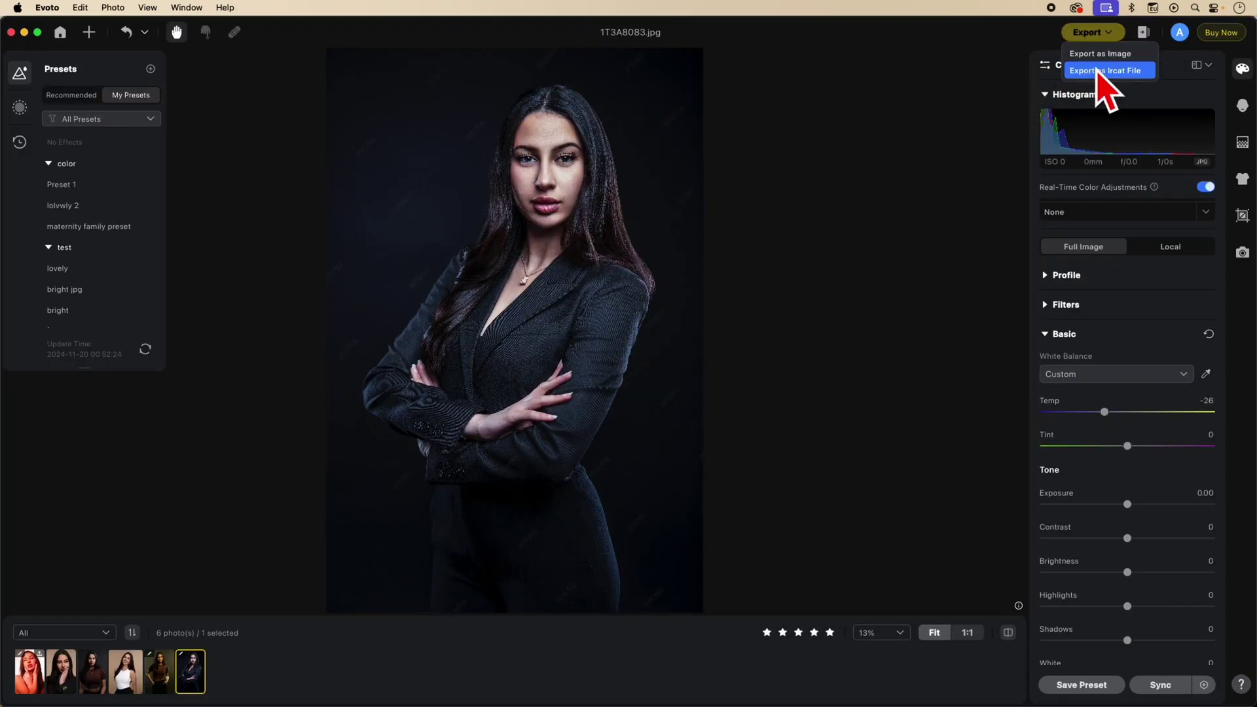
left_click(1067, 71)
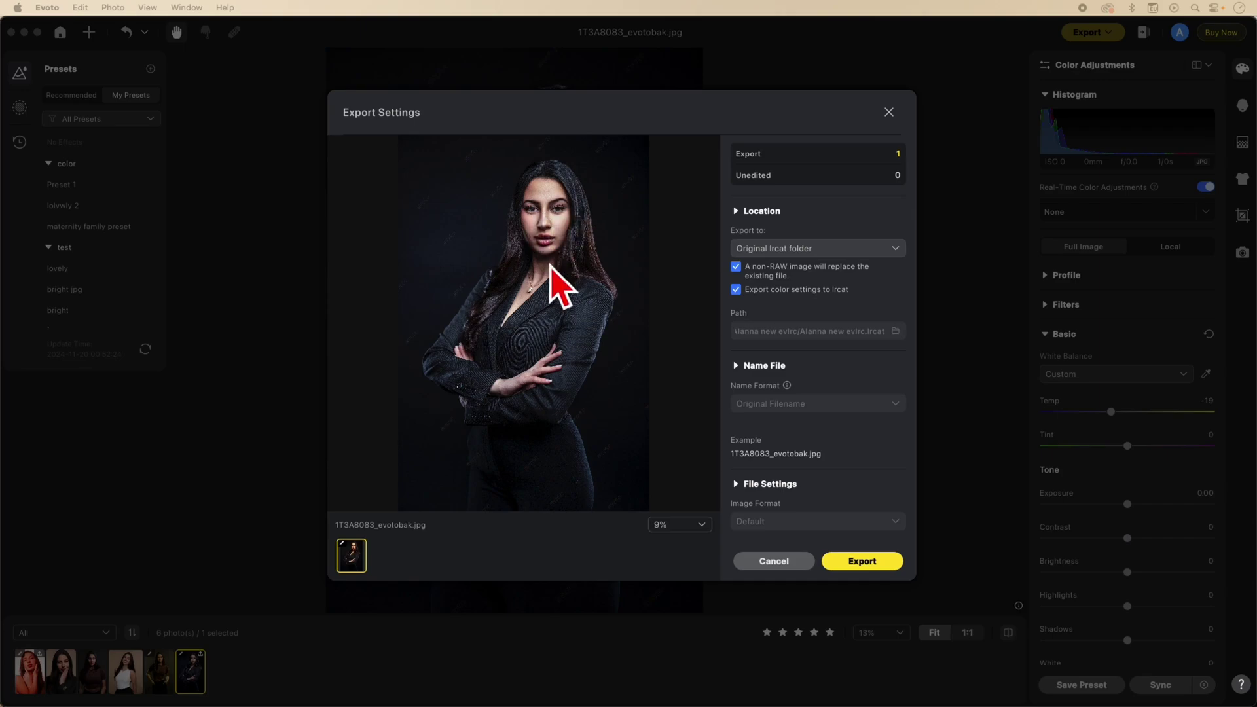
left_click(736, 290)
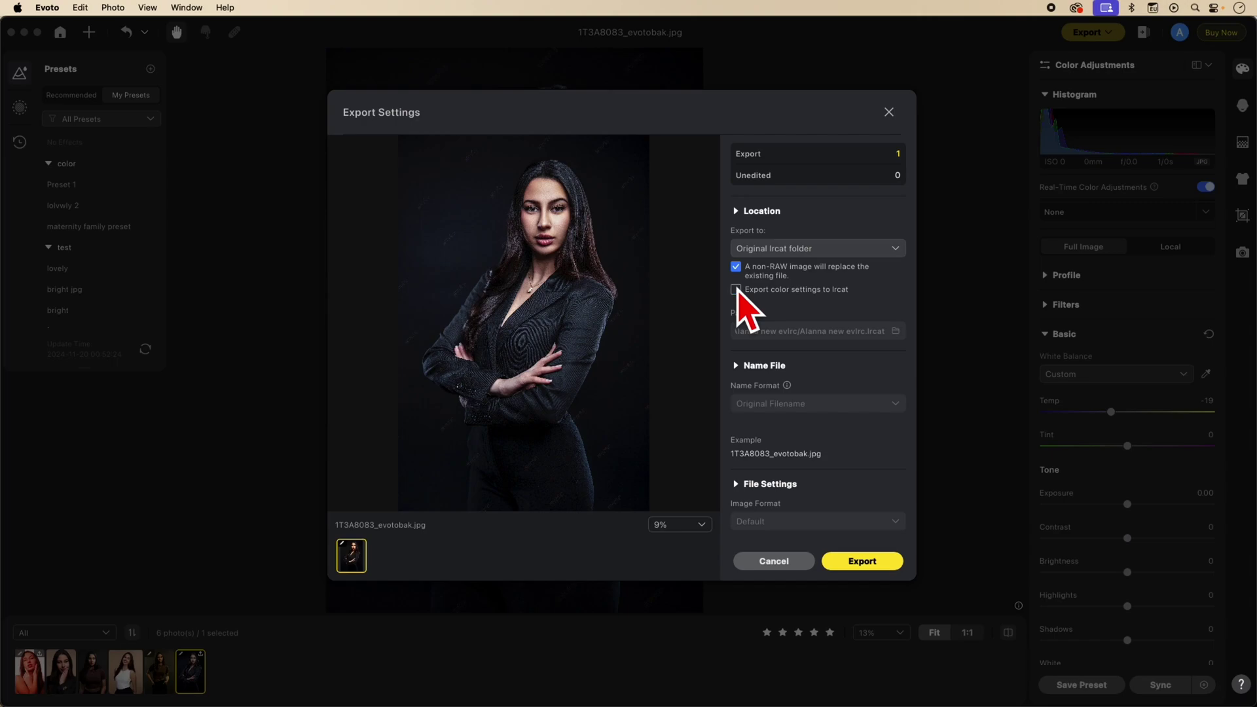
left_click(736, 266)
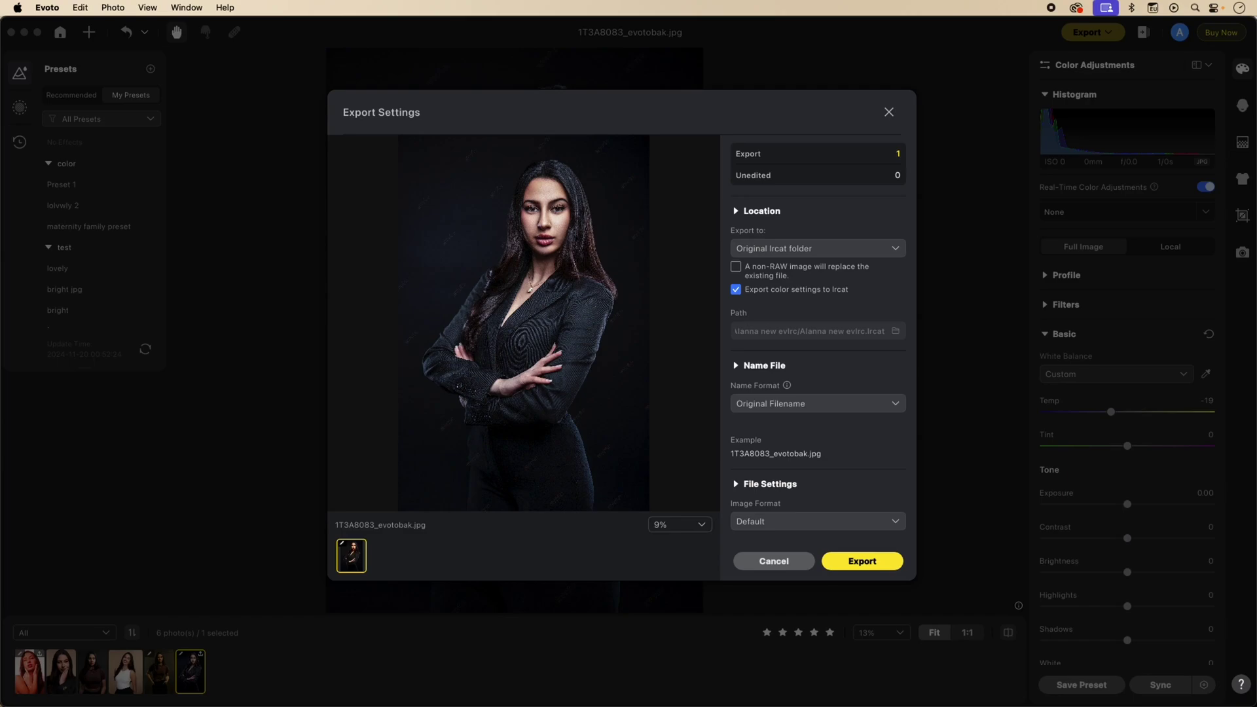
left_click(736, 267)
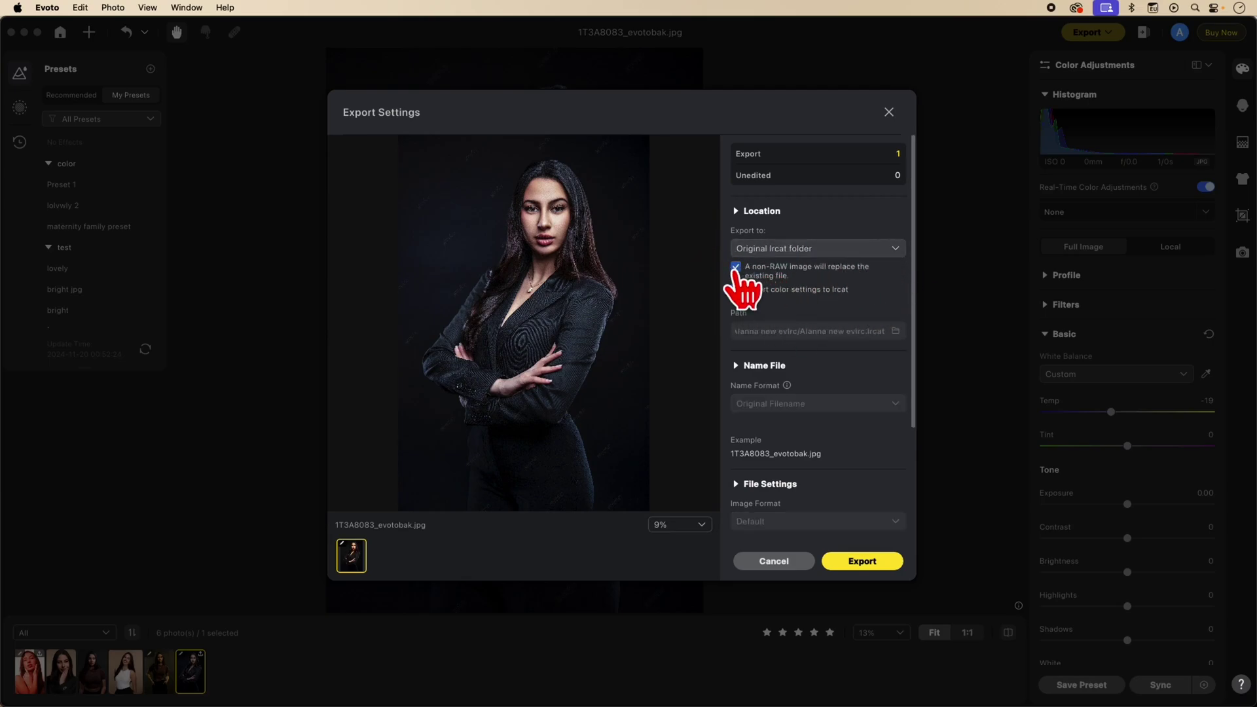
left_click(736, 268)
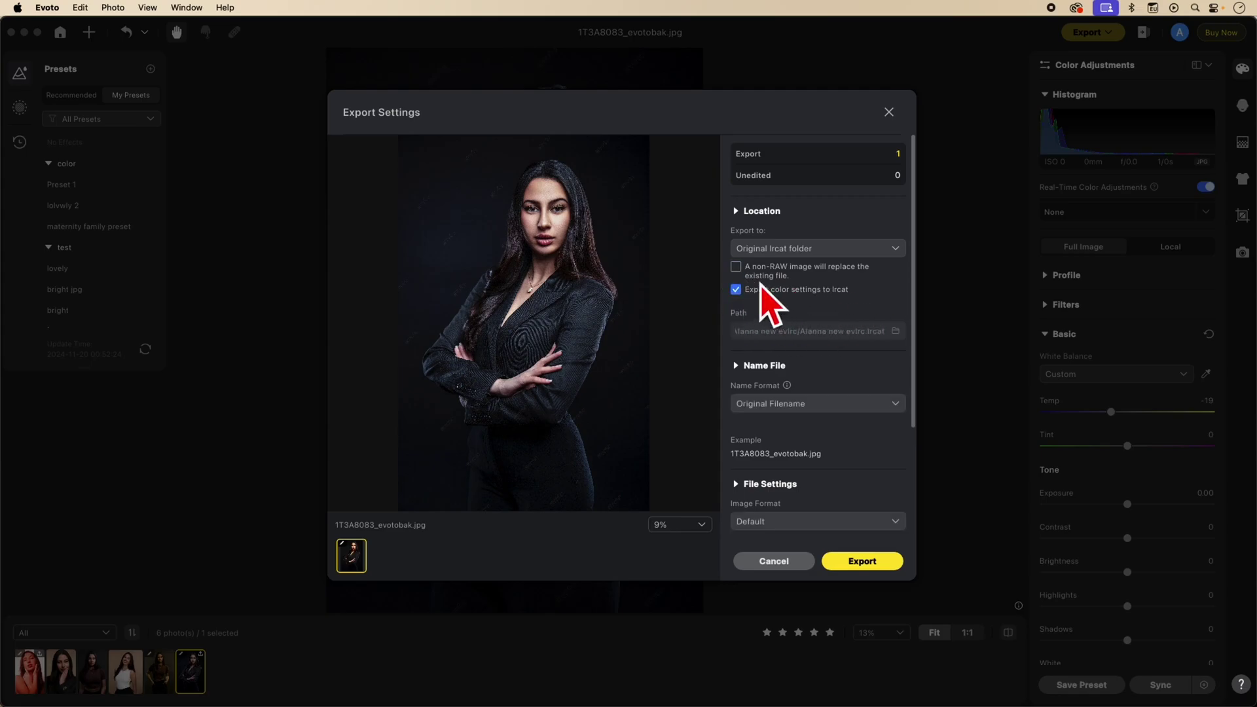
left_click(737, 267)
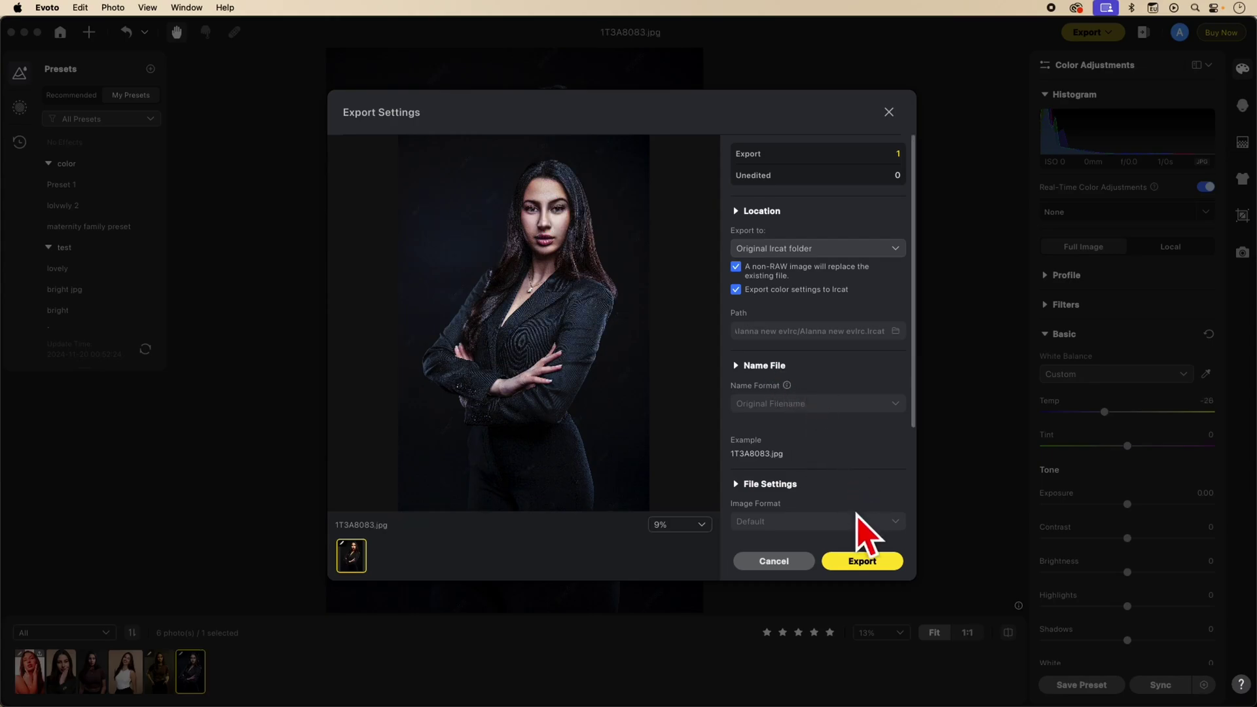
Try to export 1T3A8083.jpg to the original lrcat folder, agreeing to replace the existing file
left_click(863, 562)
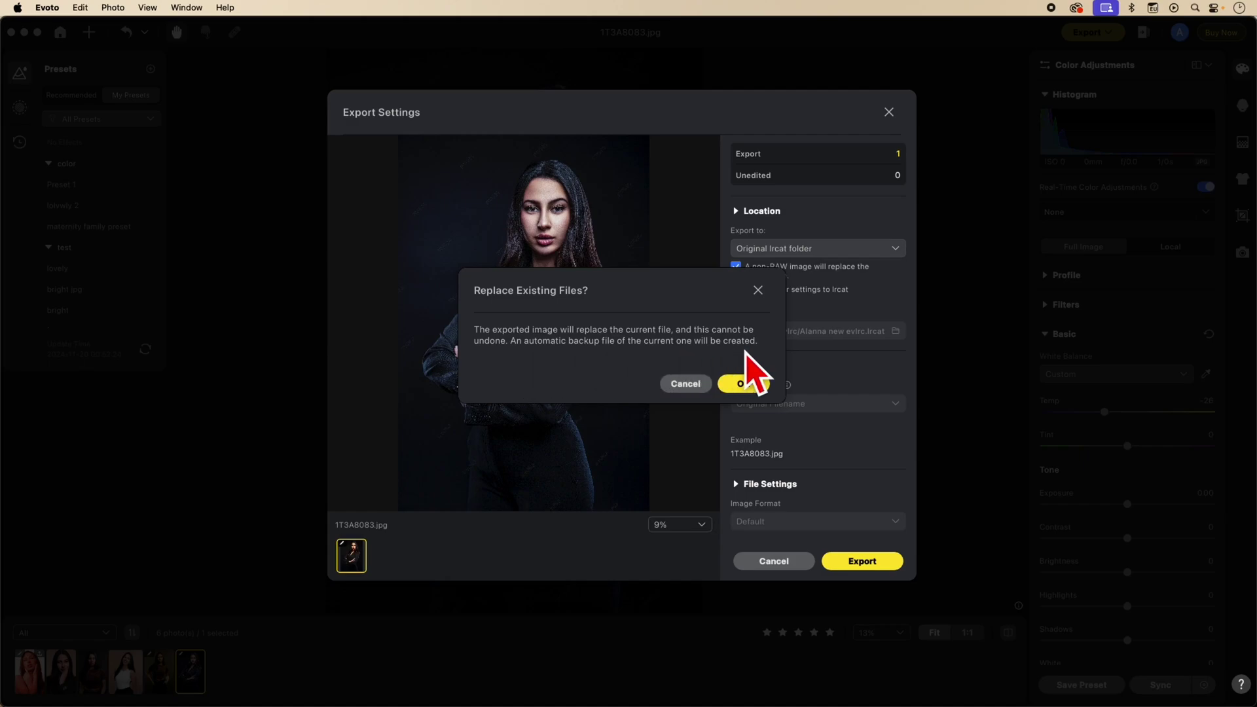
left_click(761, 382)
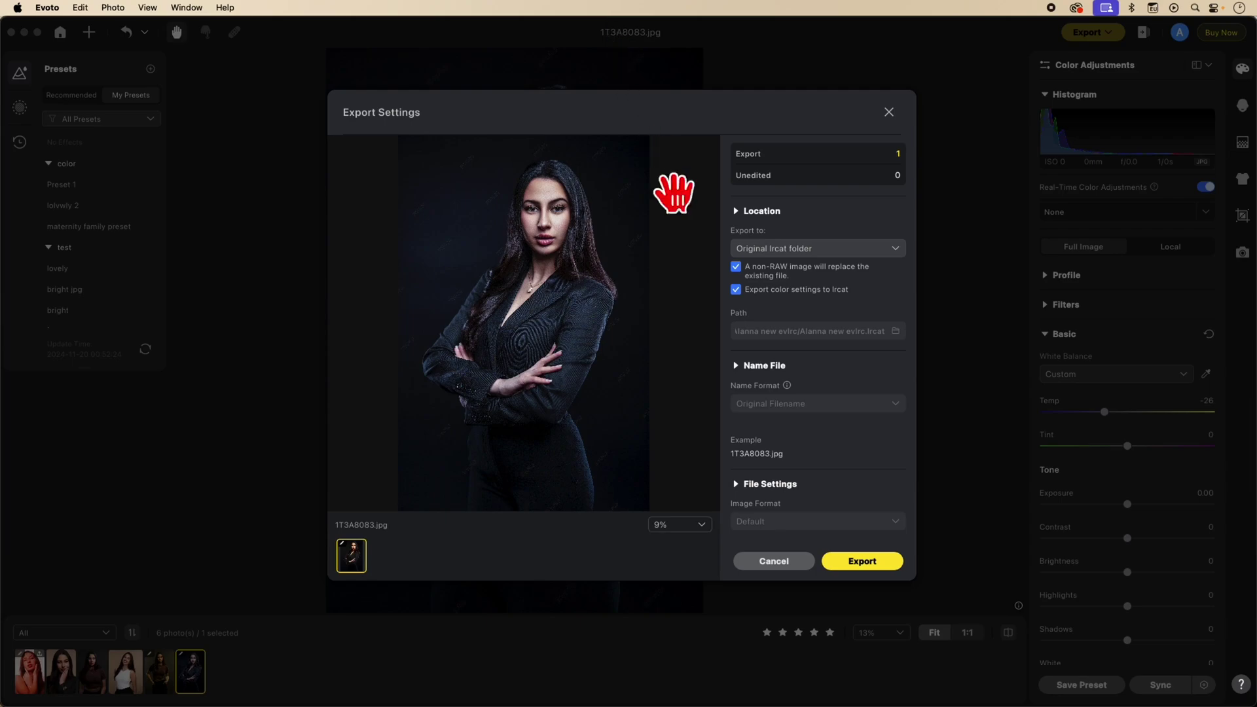
left_click(855, 565)
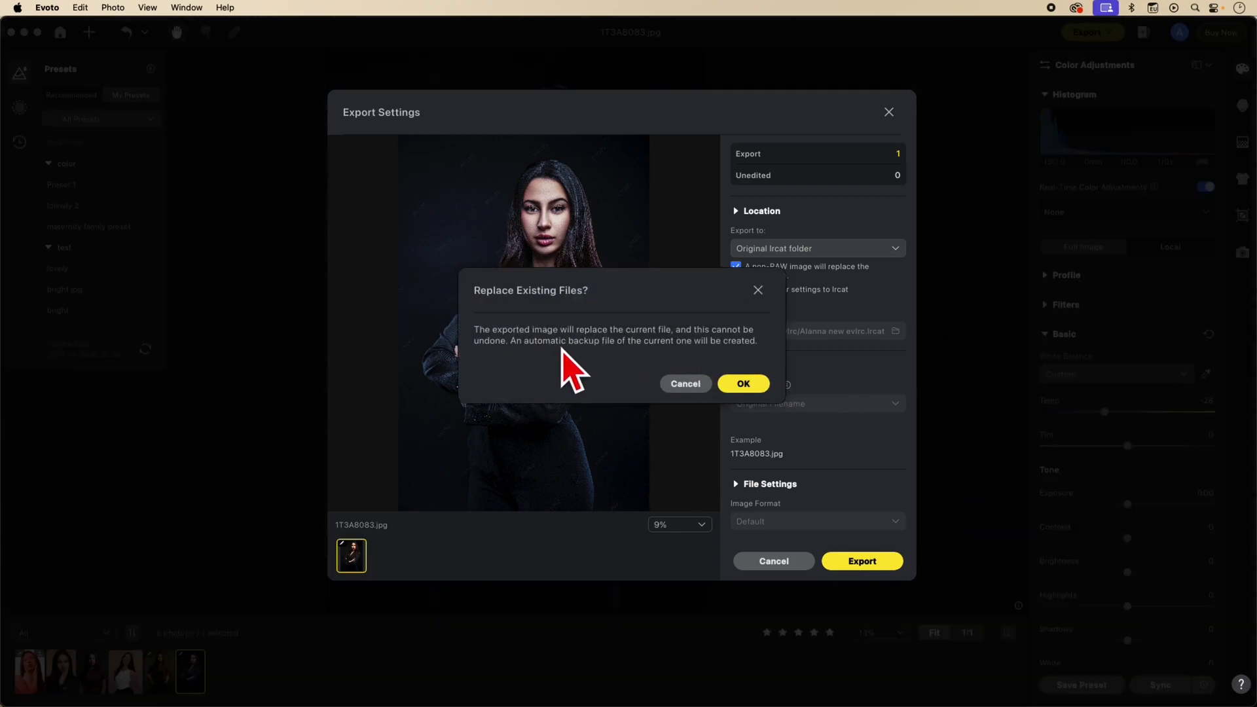
left_click(747, 384)
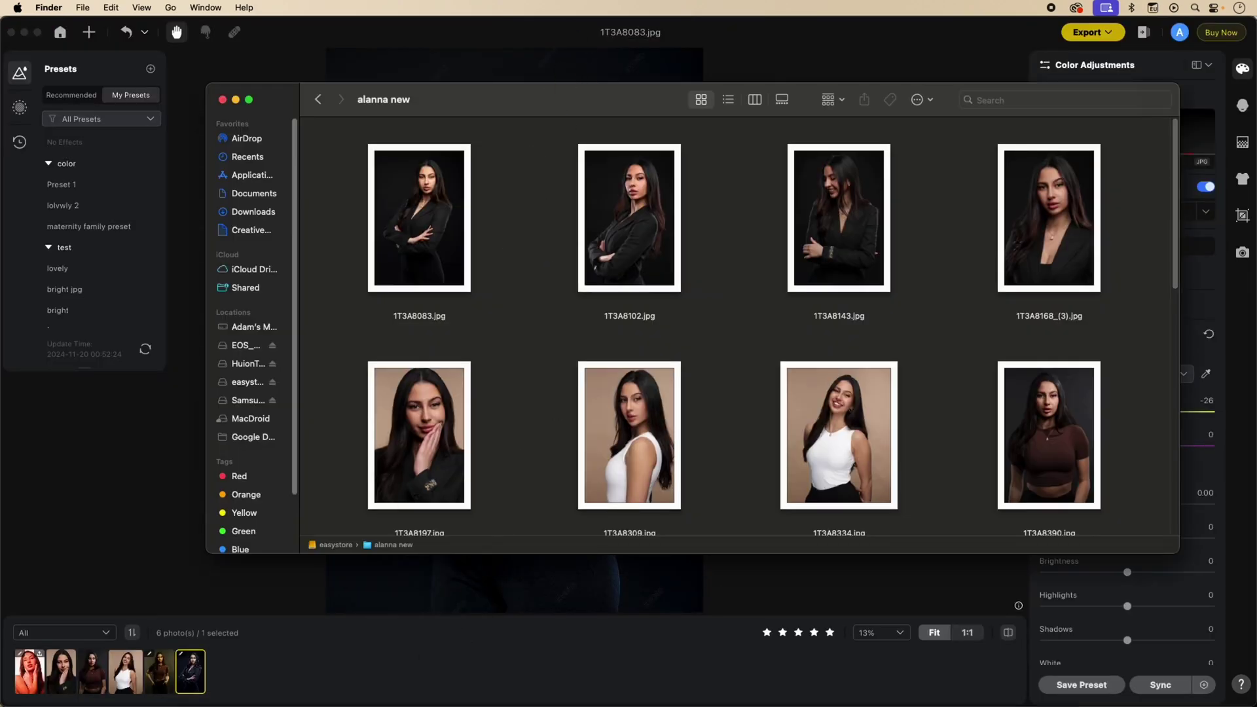
Close Lightroom Classic and export 1T3A8083.jpg from Evoto to the original lrcat folder, replacing the existing file and including color settings
left_click(435, 695)
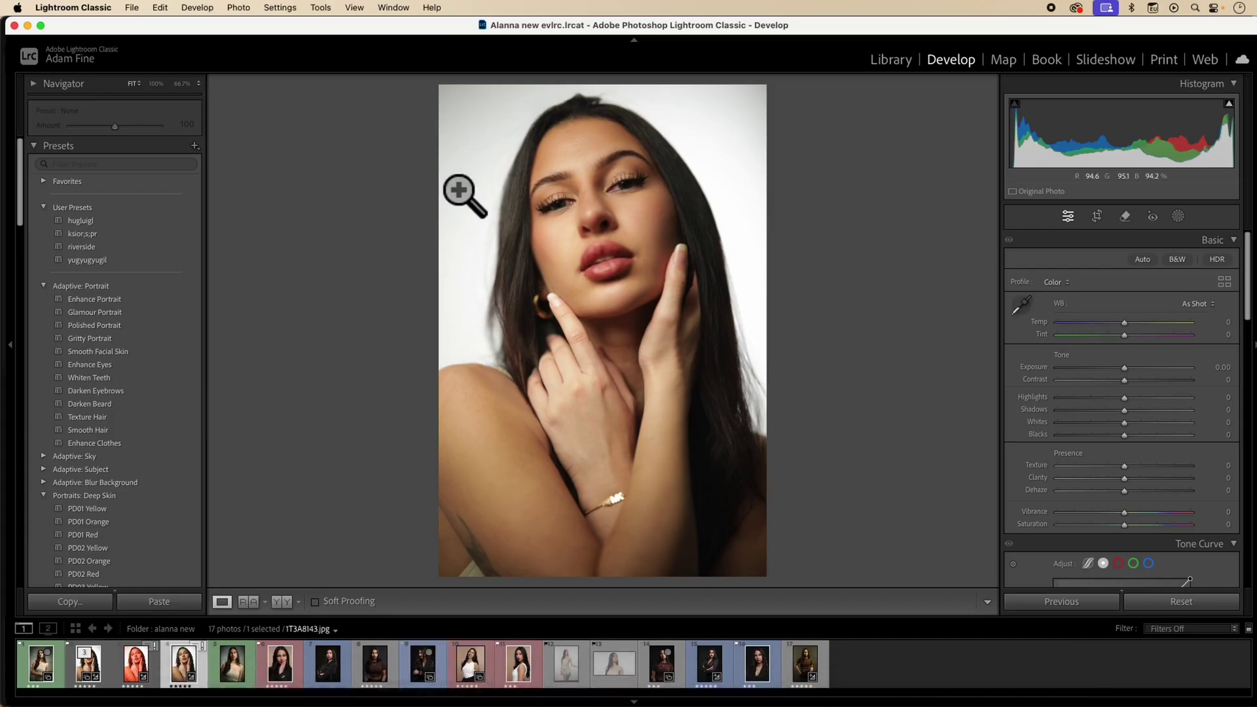
left_click(13, 26)
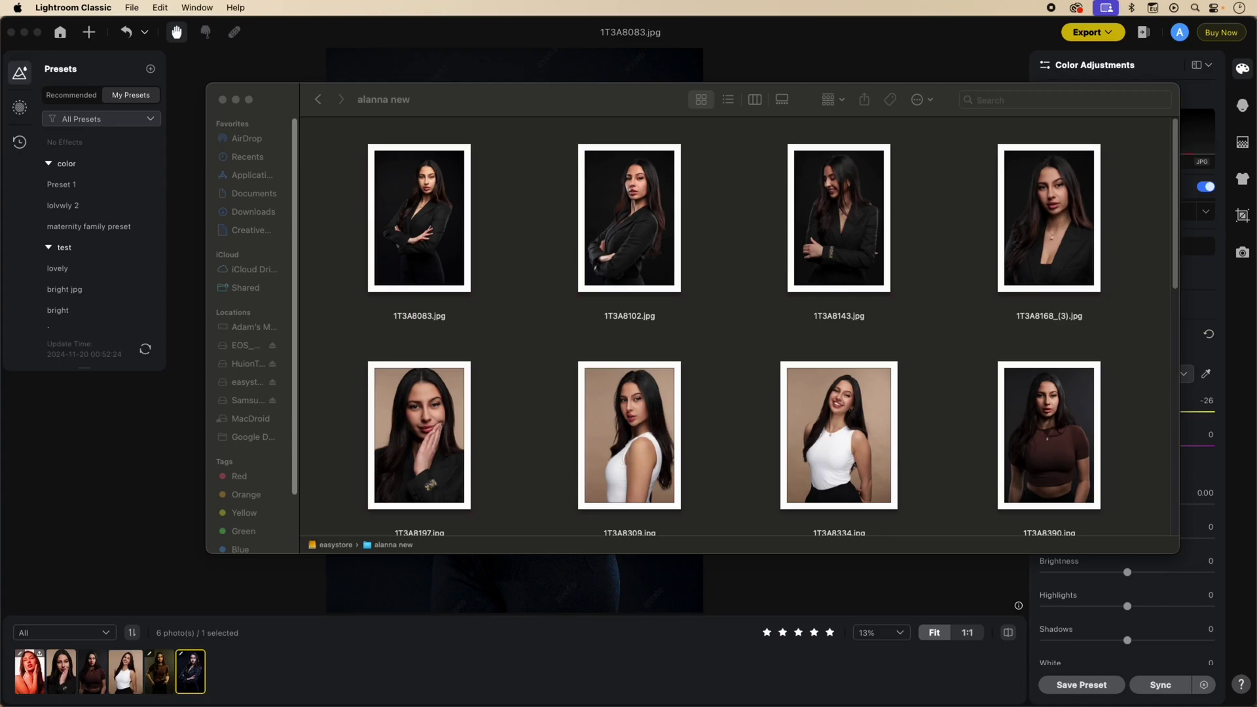
left_click(1093, 32)
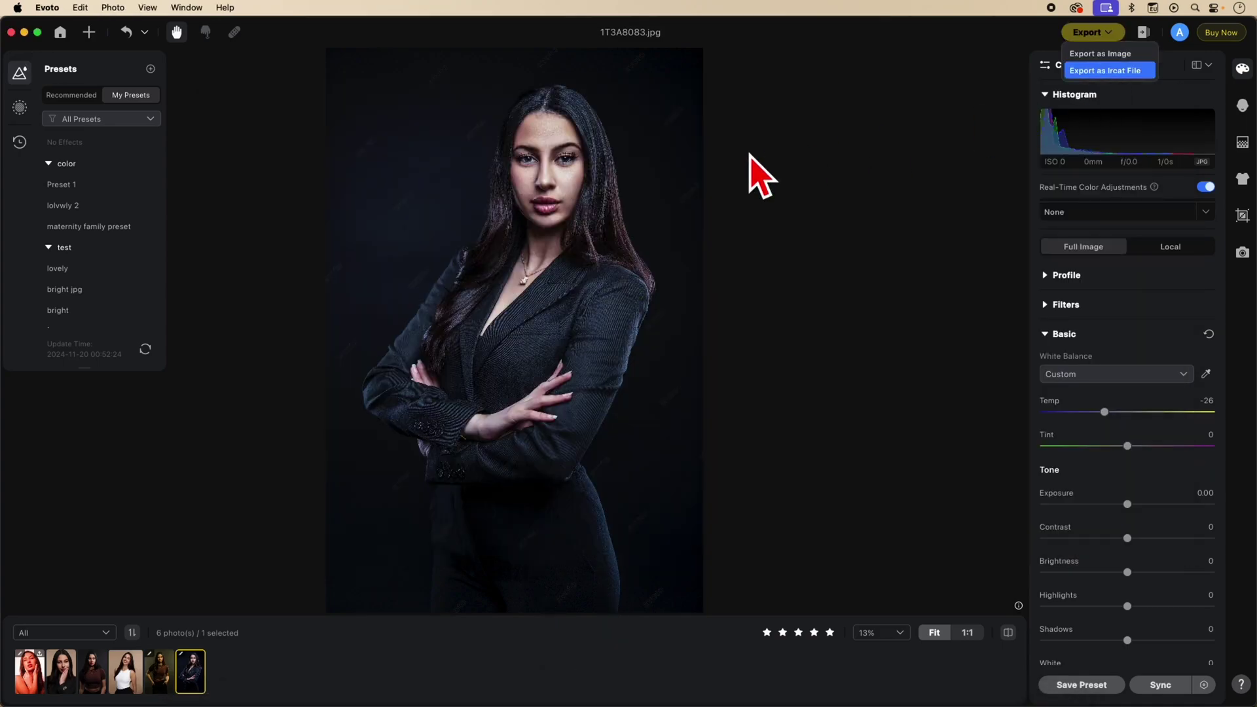
key("Return")
left_click(736, 266)
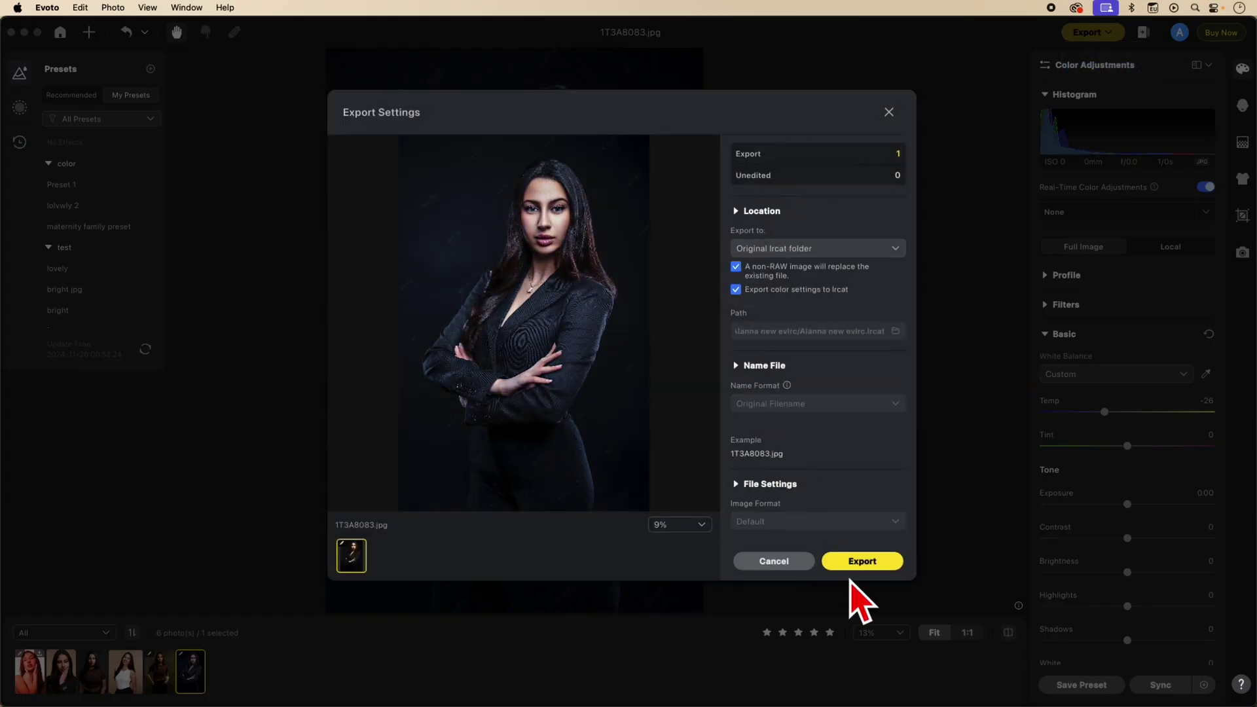
left_click(866, 564)
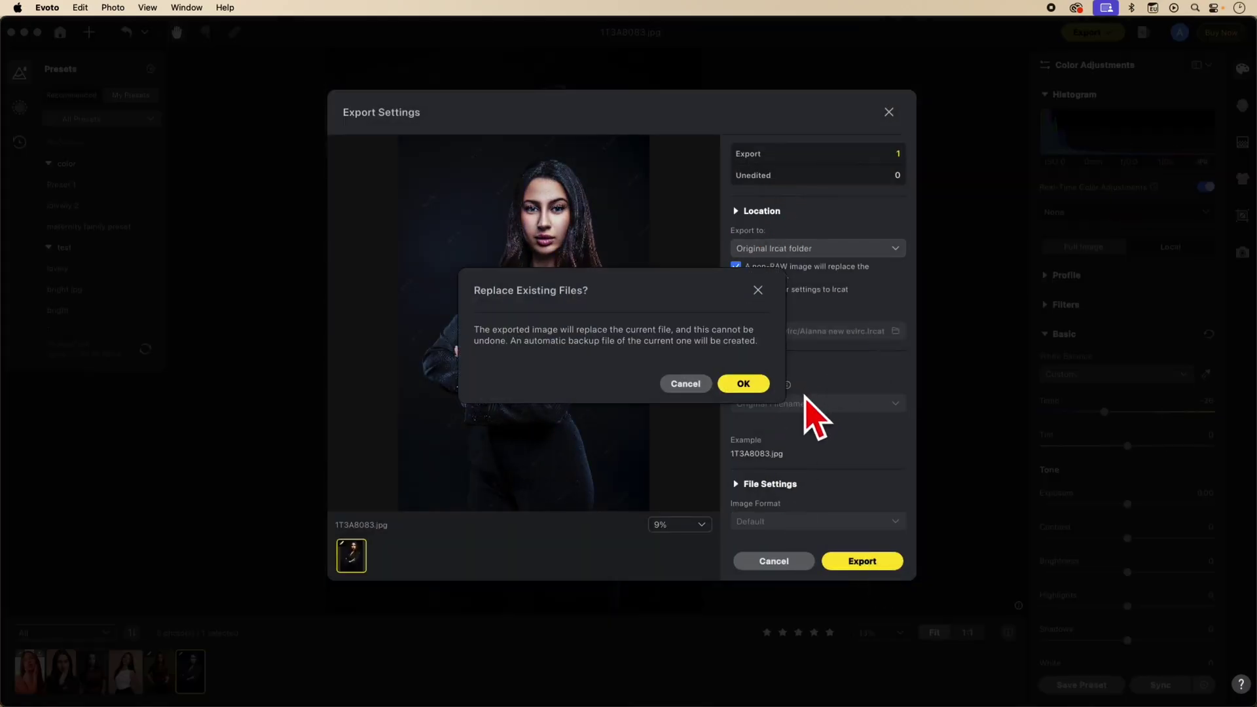
left_click(746, 384)
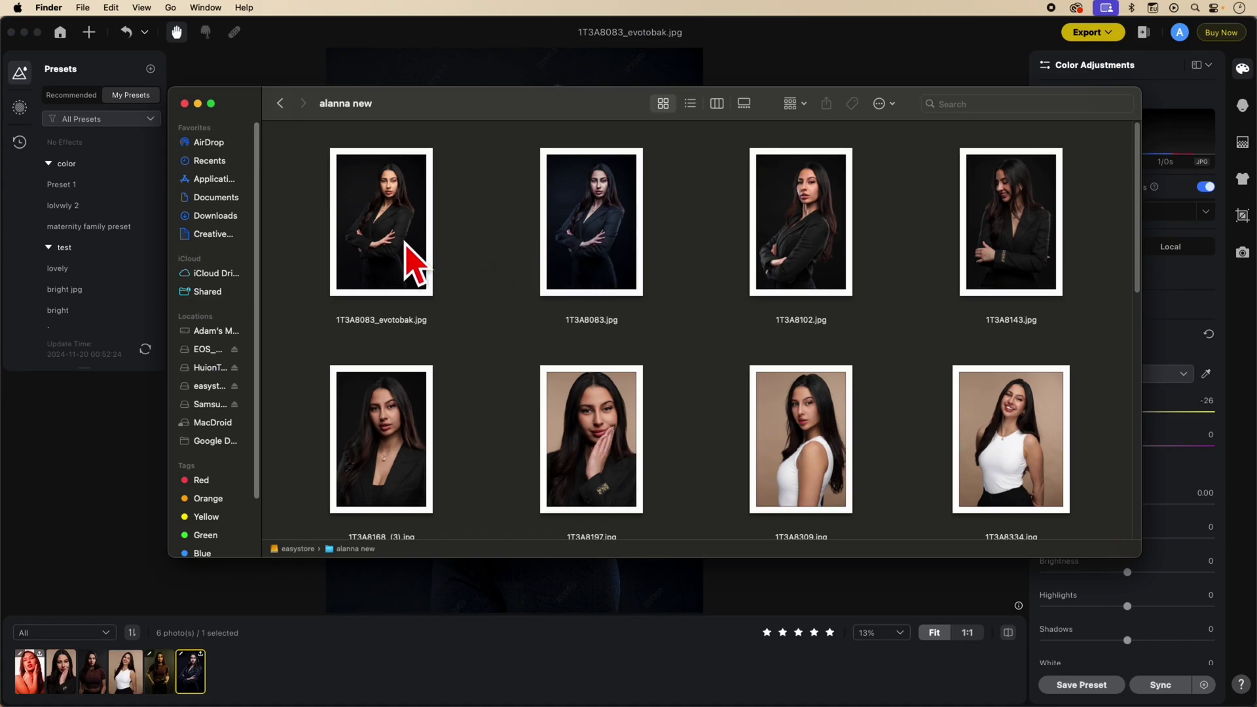
Switch to Lightroom Classic, open 1T3A8083.jpg and resolve its metadata conflict by overwriting the disk settings with those from the catalog
mouse_move(524, 704)
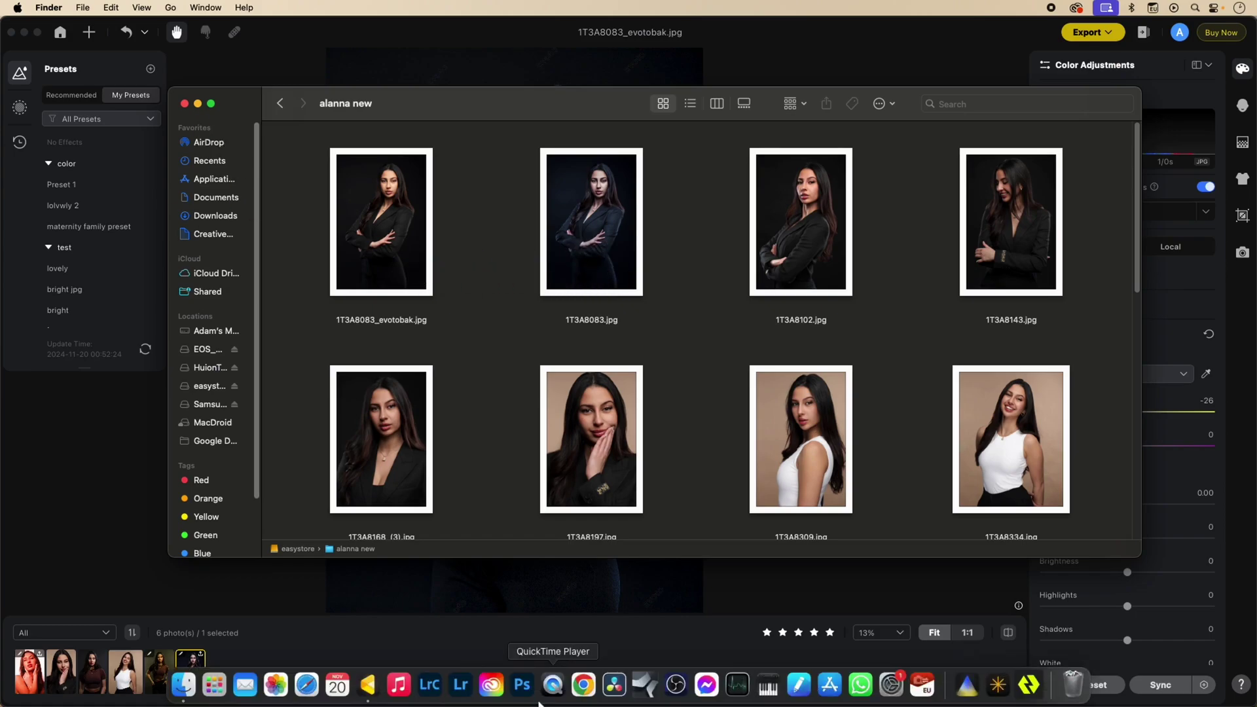
left_click(438, 689)
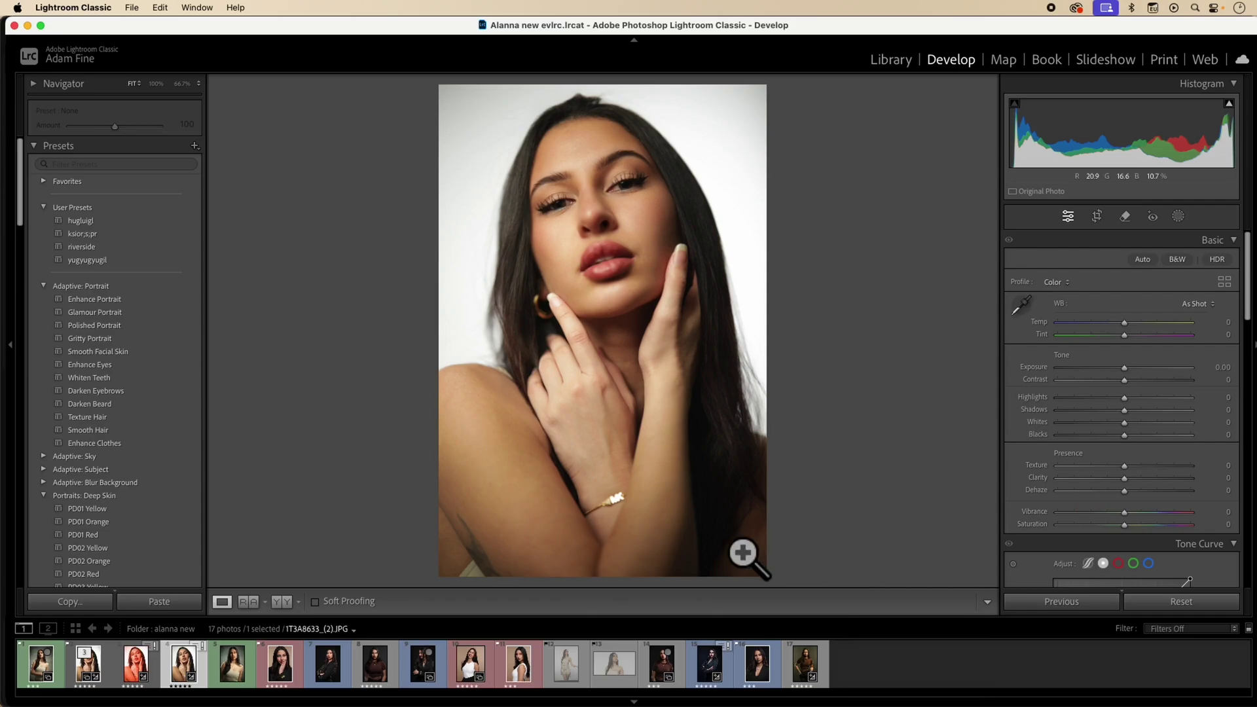
left_click(709, 669)
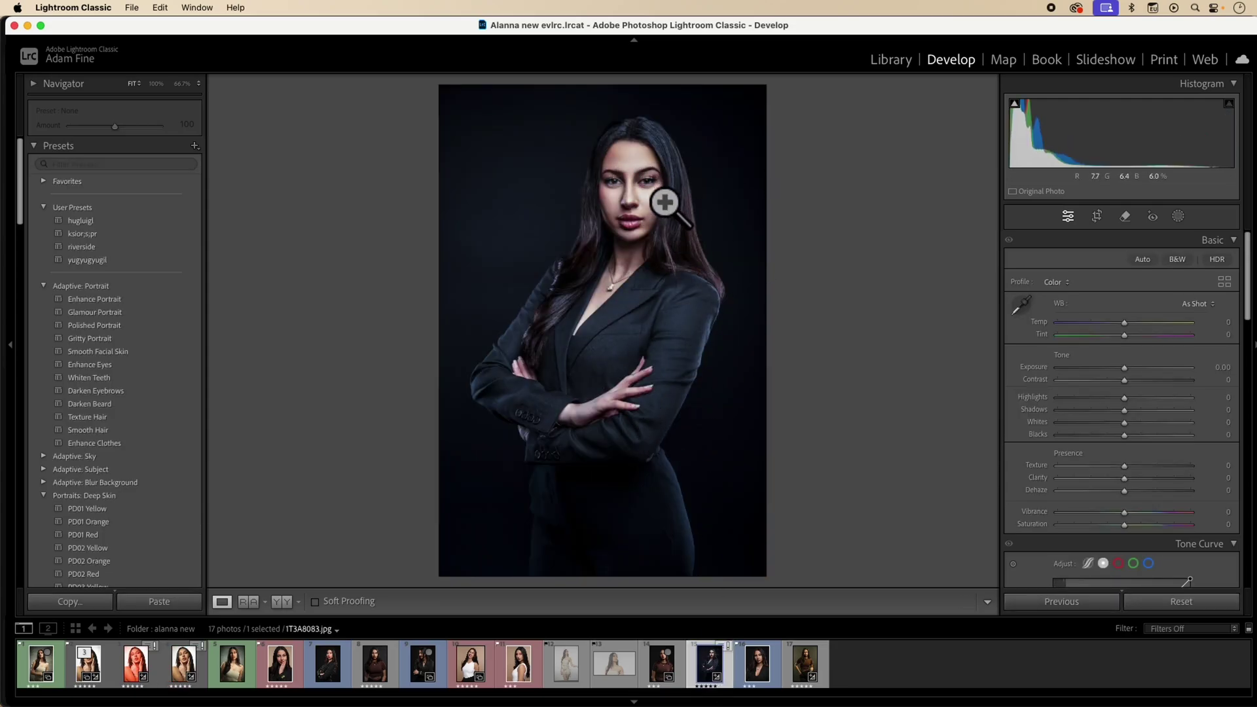
left_click(729, 648)
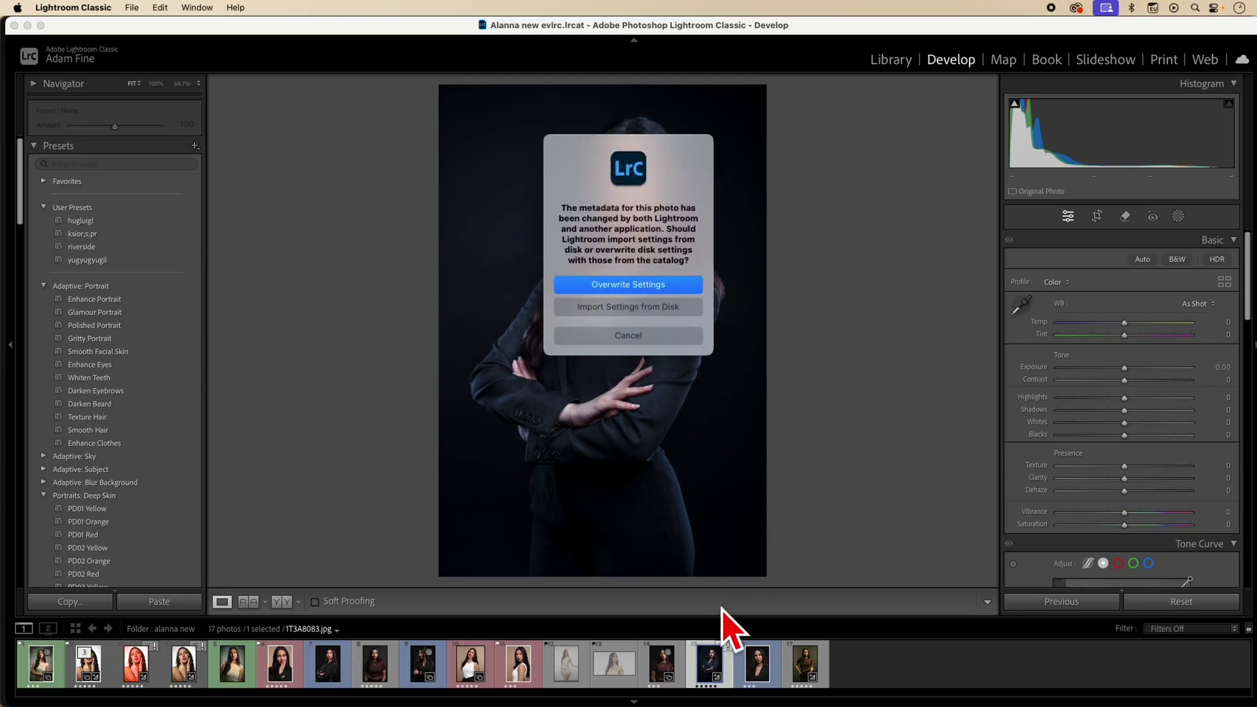
left_click(657, 283)
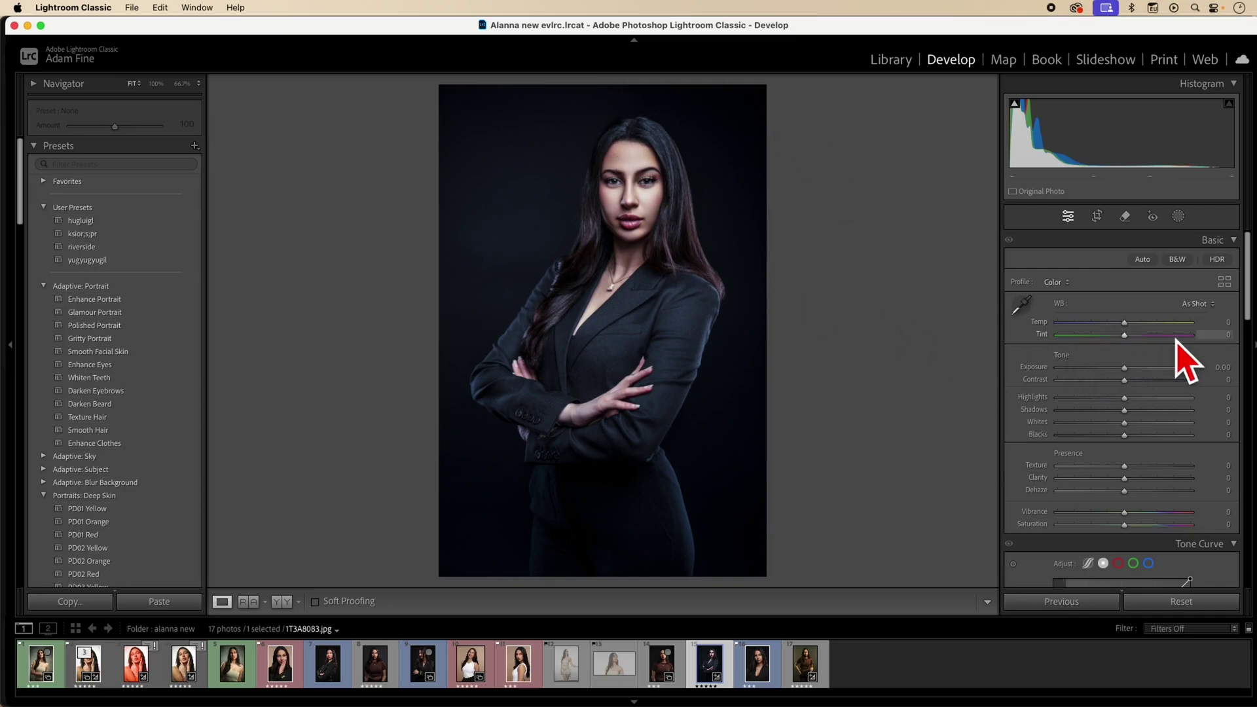
Switch to Evoto, close the alanna new Finder window and set Temp to -19 on 1T3A8083_evotobak.jpg
mouse_move(524, 705)
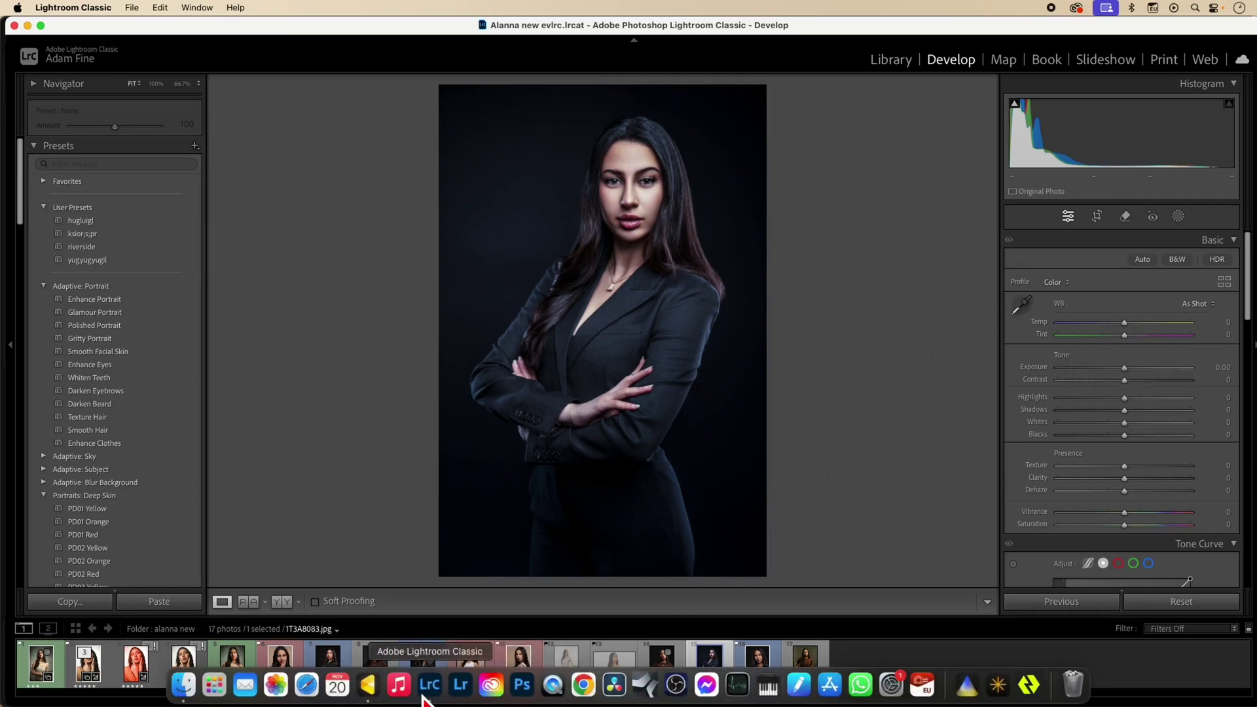
left_click(373, 691)
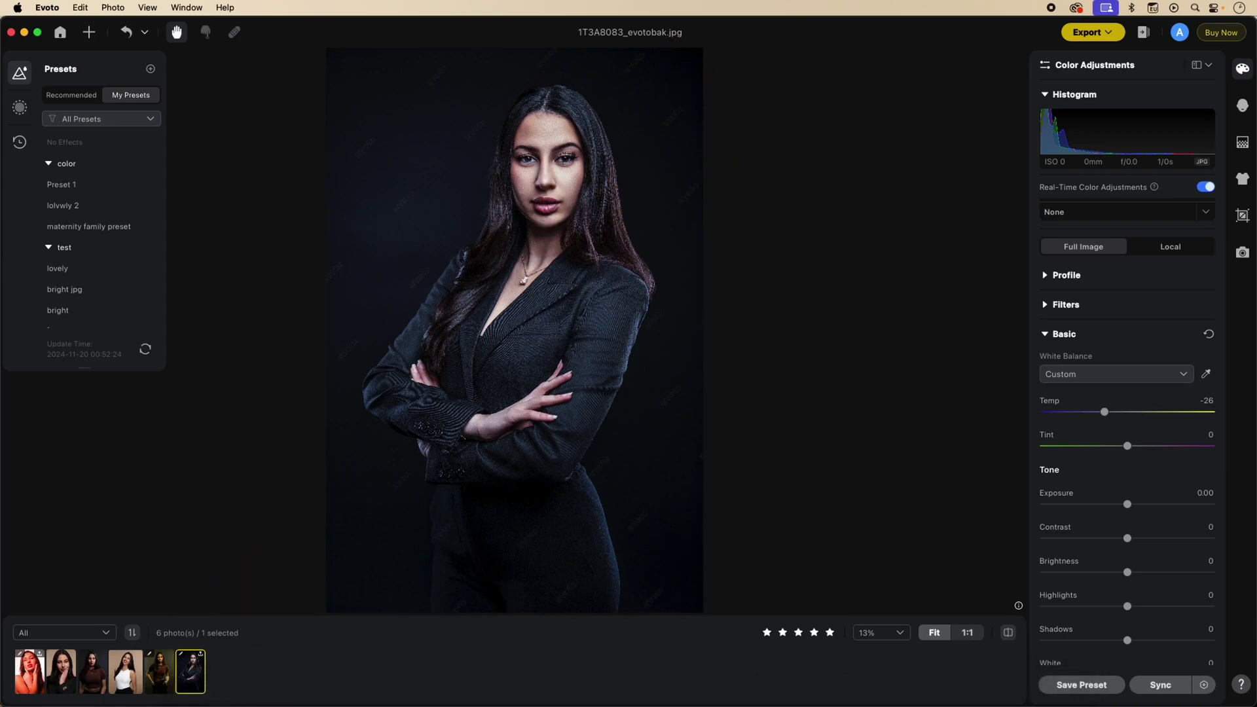
key("super+Tab")
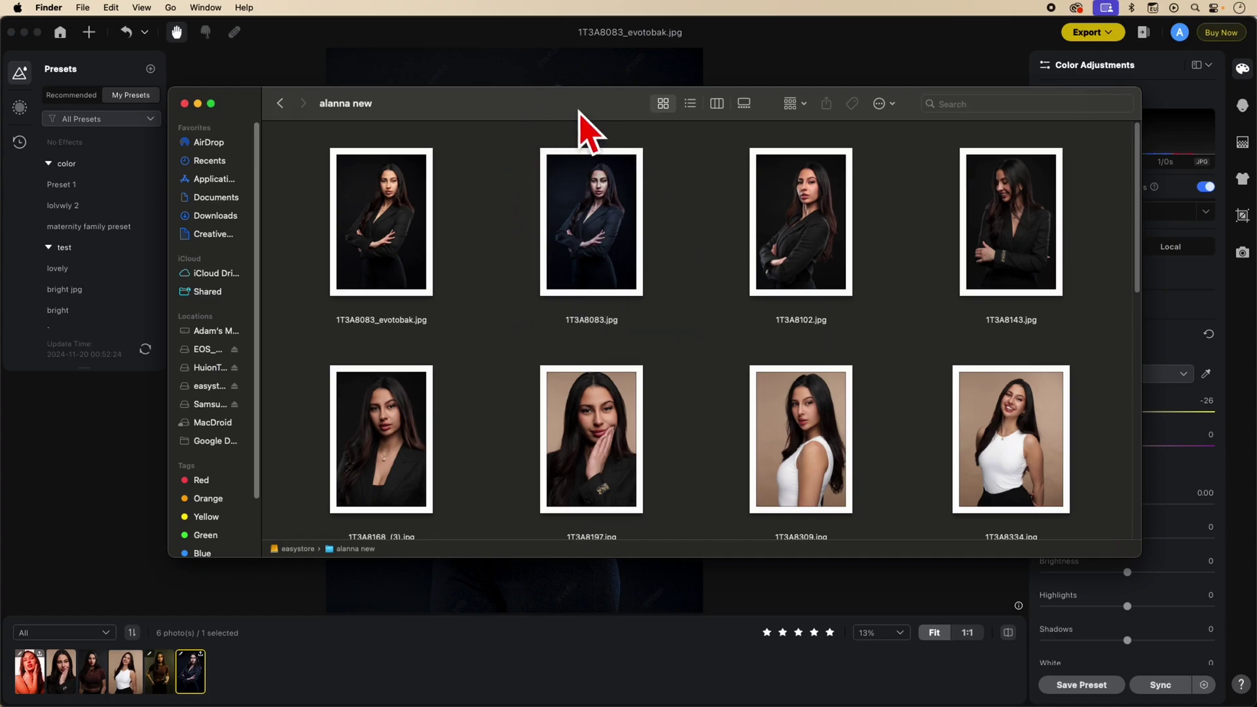
key("super+w")
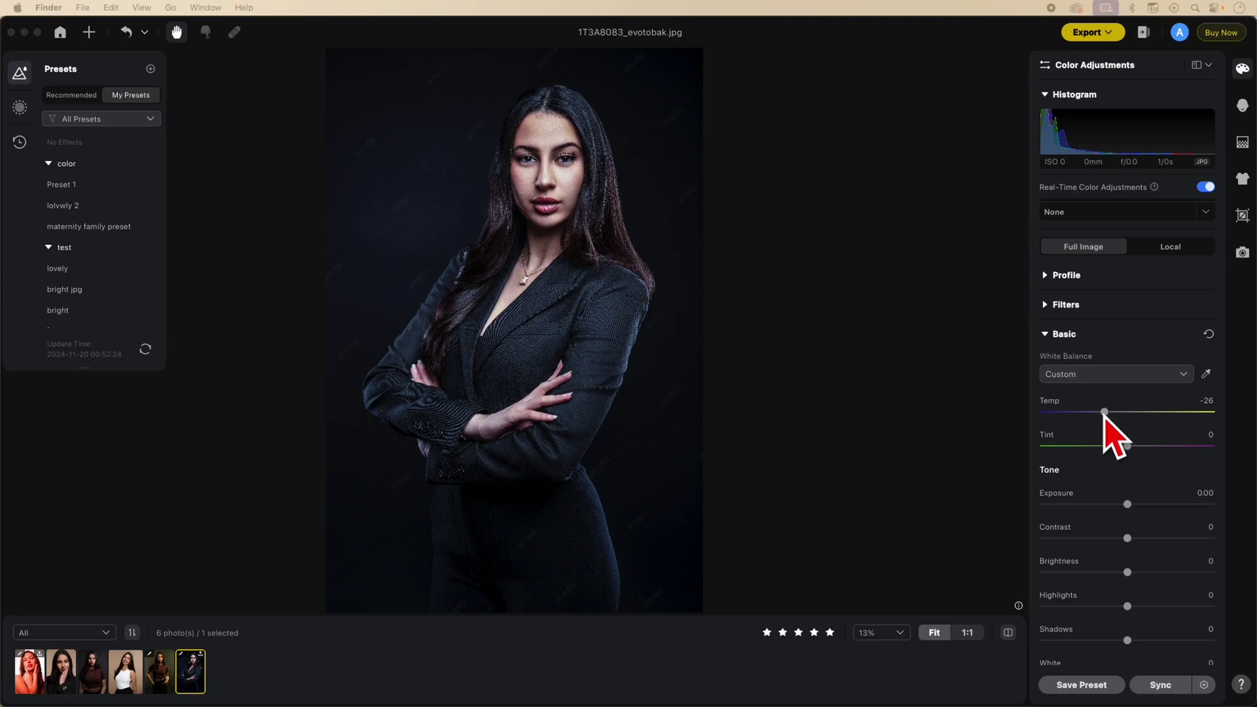
left_click_drag(1104, 412, 1111, 412)
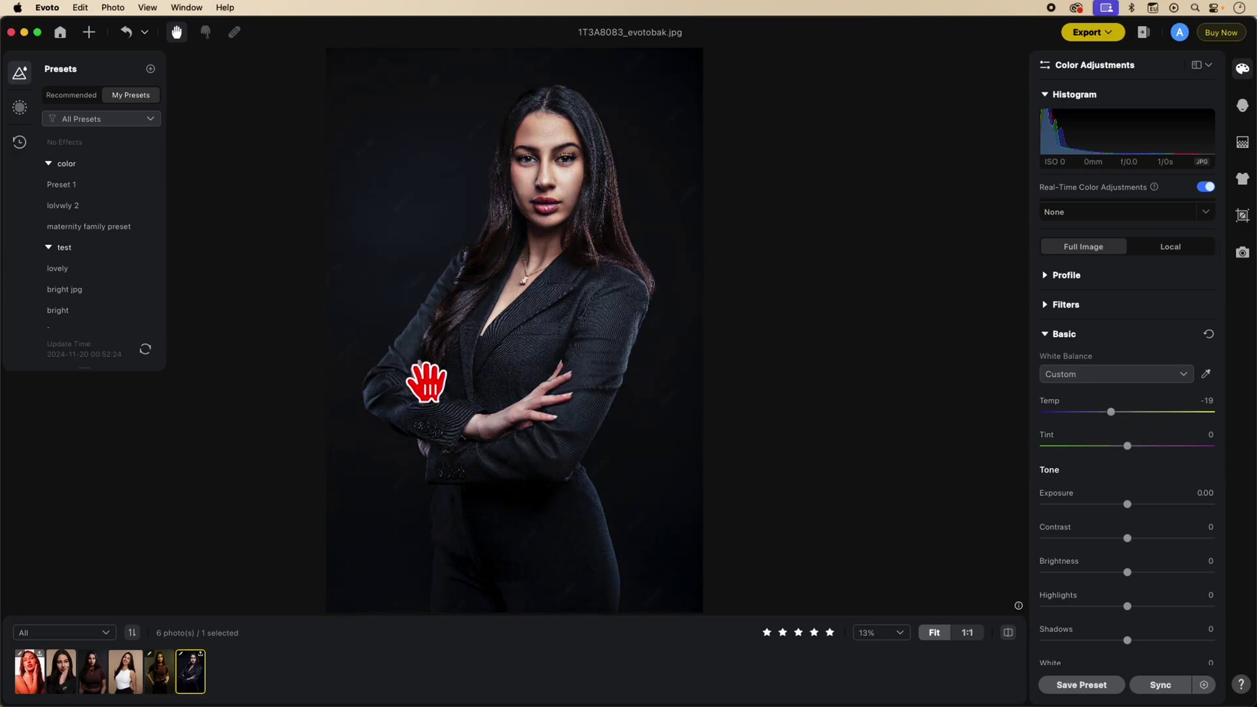
Check 1T3A8083.jpg in Lightroom Classic and the backup file in Finder's alanna new folder, close the folder and return to Evoto
mouse_move(461, 689)
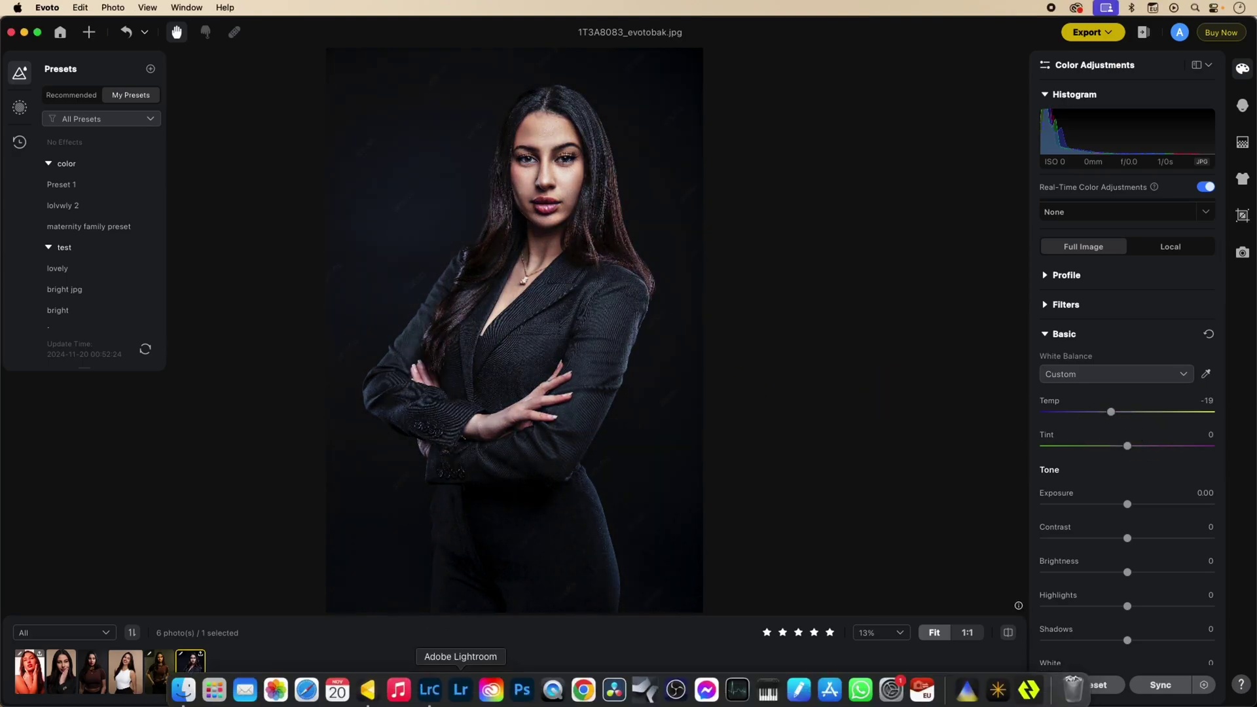
left_click(440, 695)
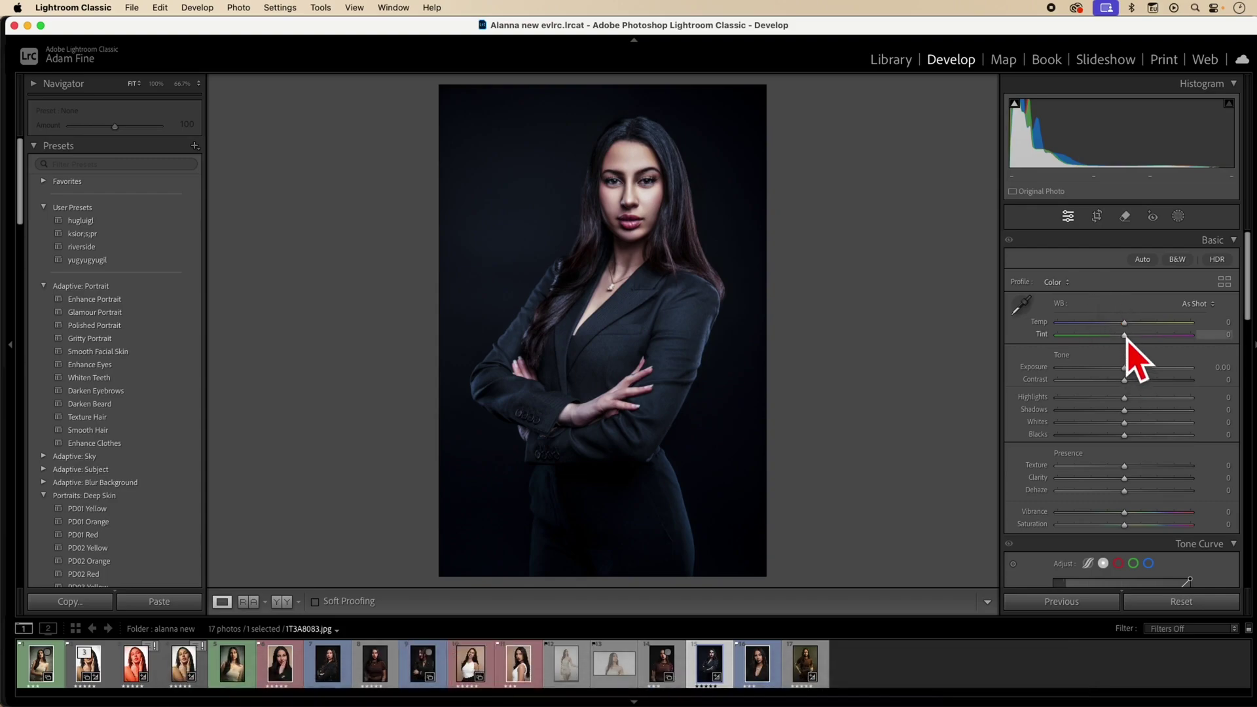
key("super+Tab")
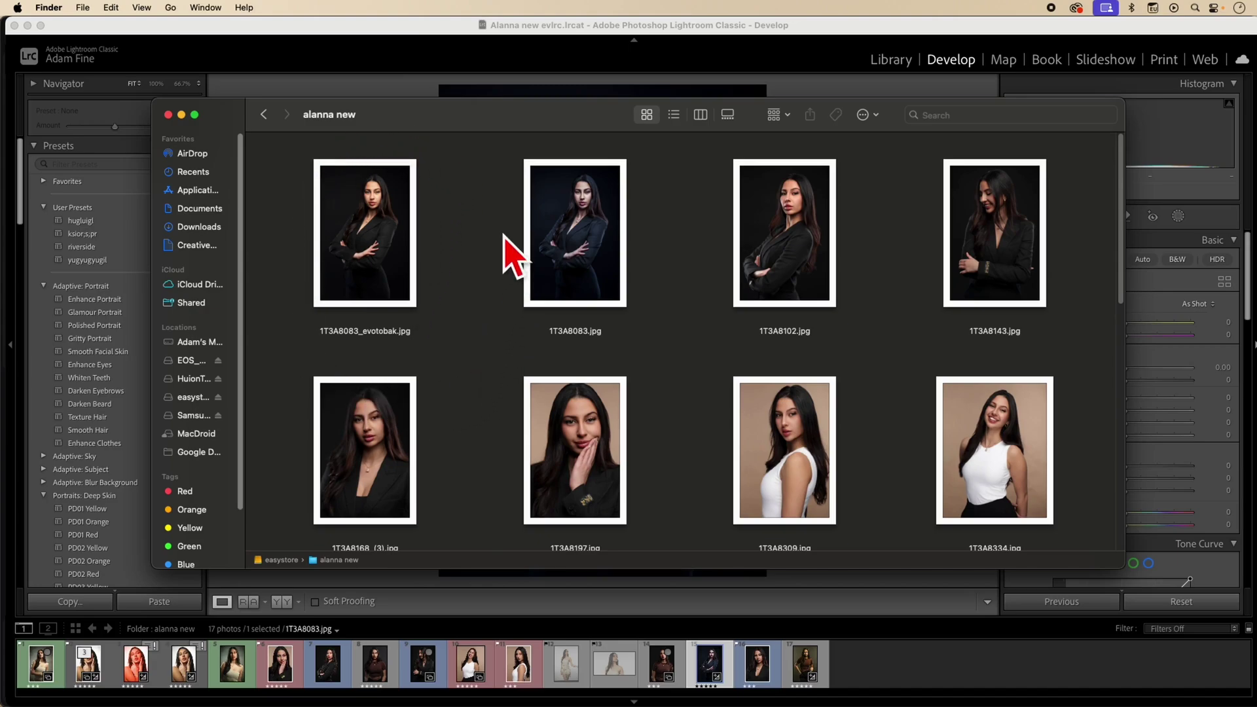
left_click(146, 118)
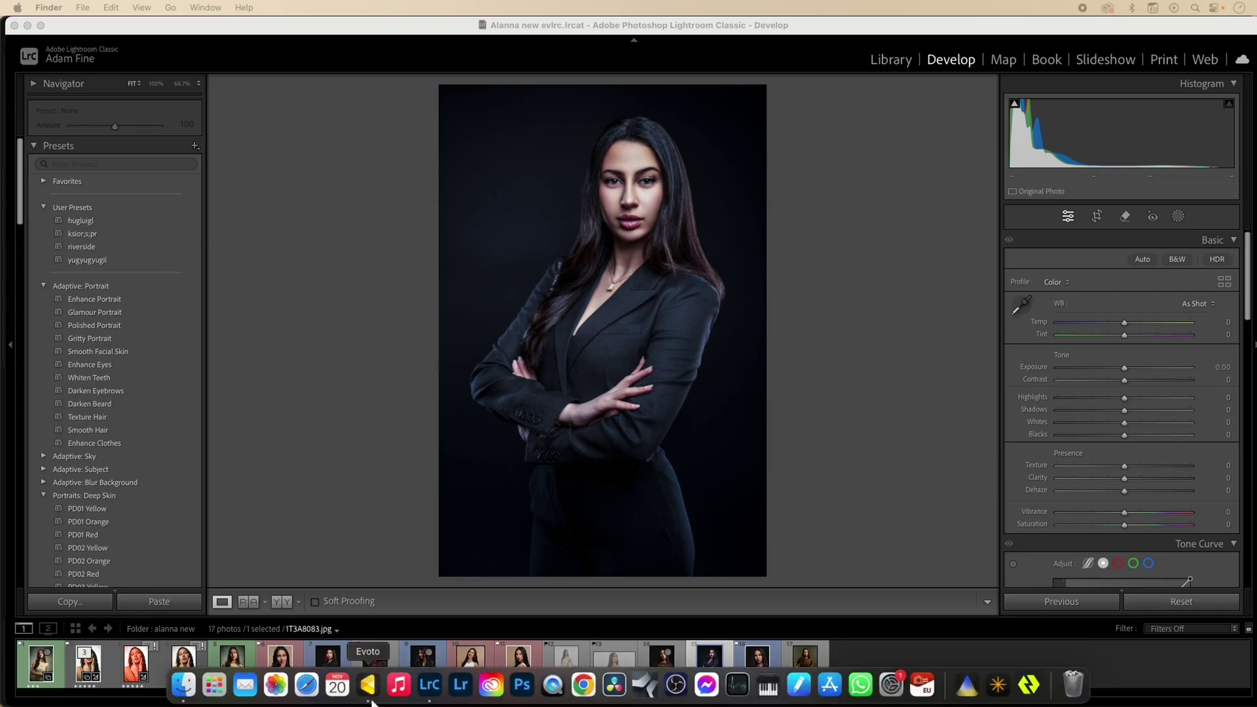
left_click(393, 684)
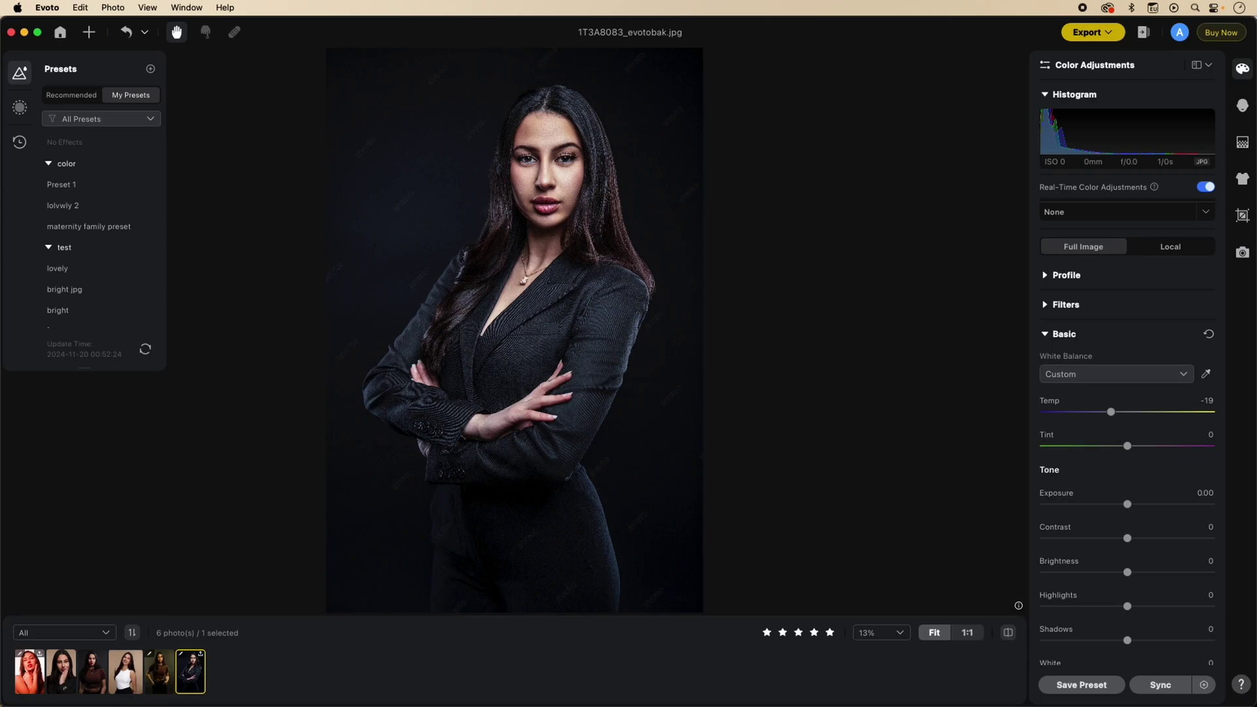